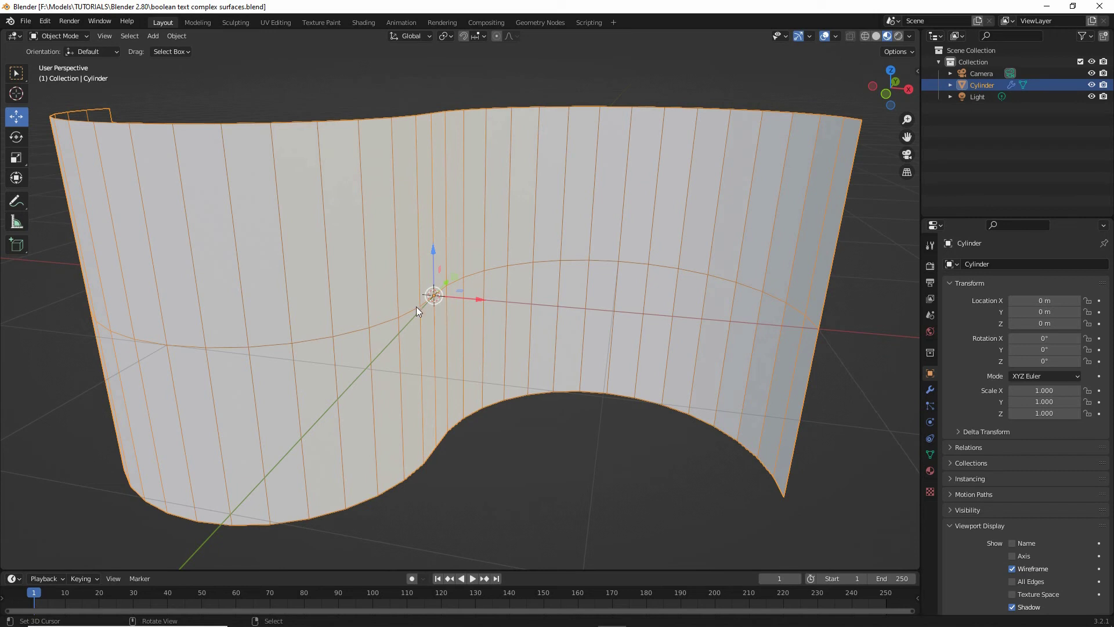
Step: Add a new Text object to the scene at the origin
{"action": "left_click", "coordinate": [155, 36]}
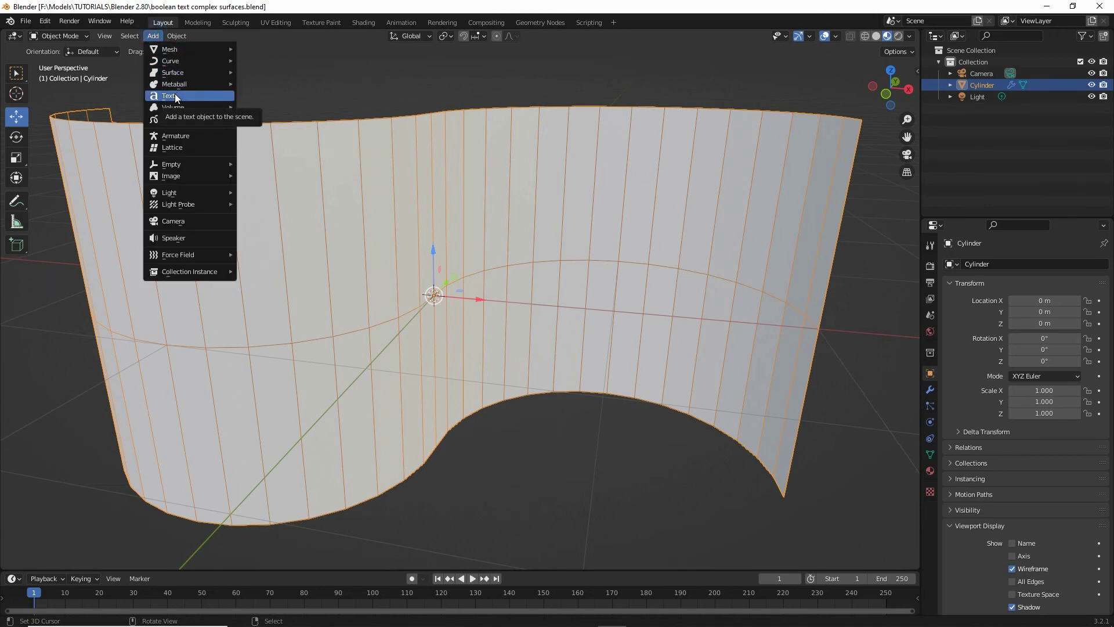
{"action": "left_click_drag", "start_coordinate": [159, 106], "coordinate": [197, 113]}
{"action": "left_click_drag", "start_coordinate": [167, 45], "coordinate": [145, 45]}
{"action": "key", "text": "Escape"}
{"action": "left_click", "coordinate": [169, 96]}
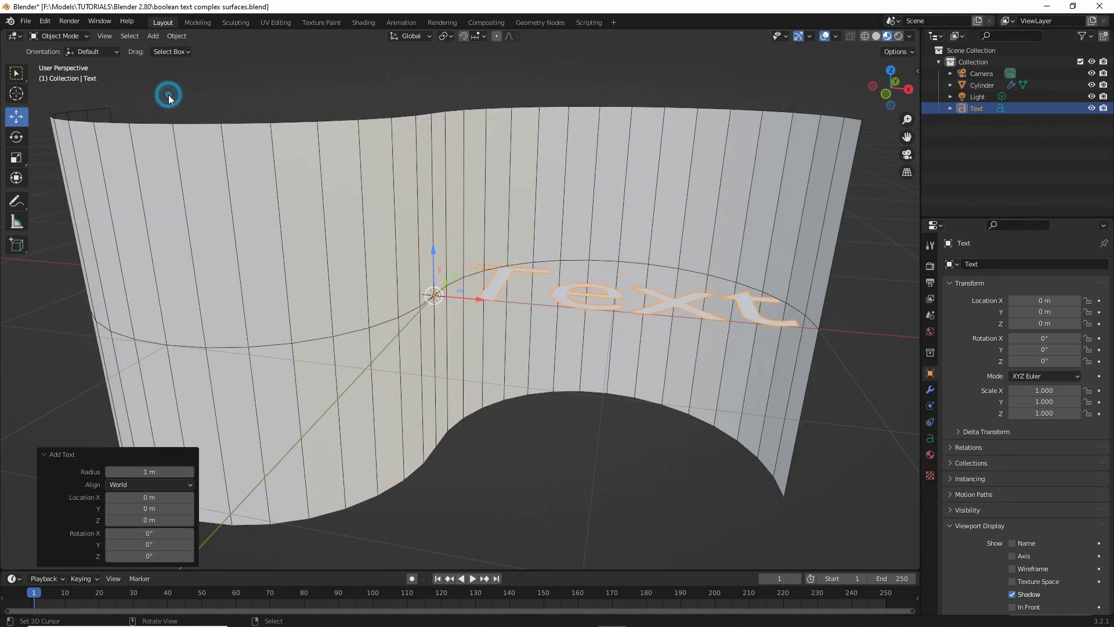
Step: Rotate the text 90° about X so it stands upright against the surface
{"action": "middle_click_drag", "start_coordinate": [512, 339], "coordinate": [493, 340]}
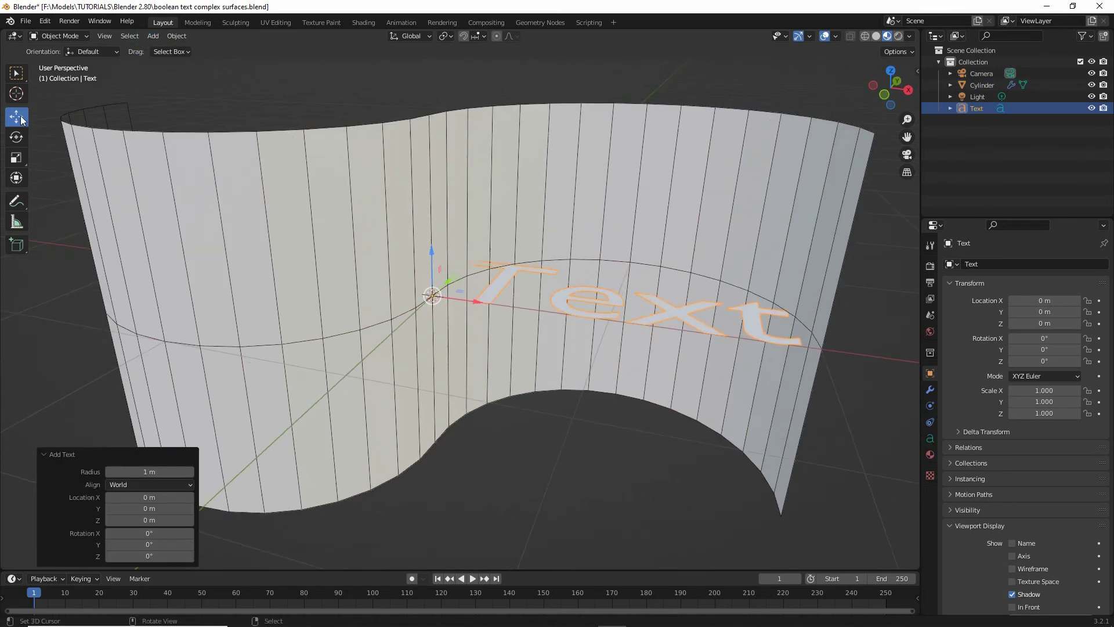
{"action": "left_click", "coordinate": [16, 137]}
{"action": "left_click_drag", "start_coordinate": [446, 255], "coordinate": [417, 294]}
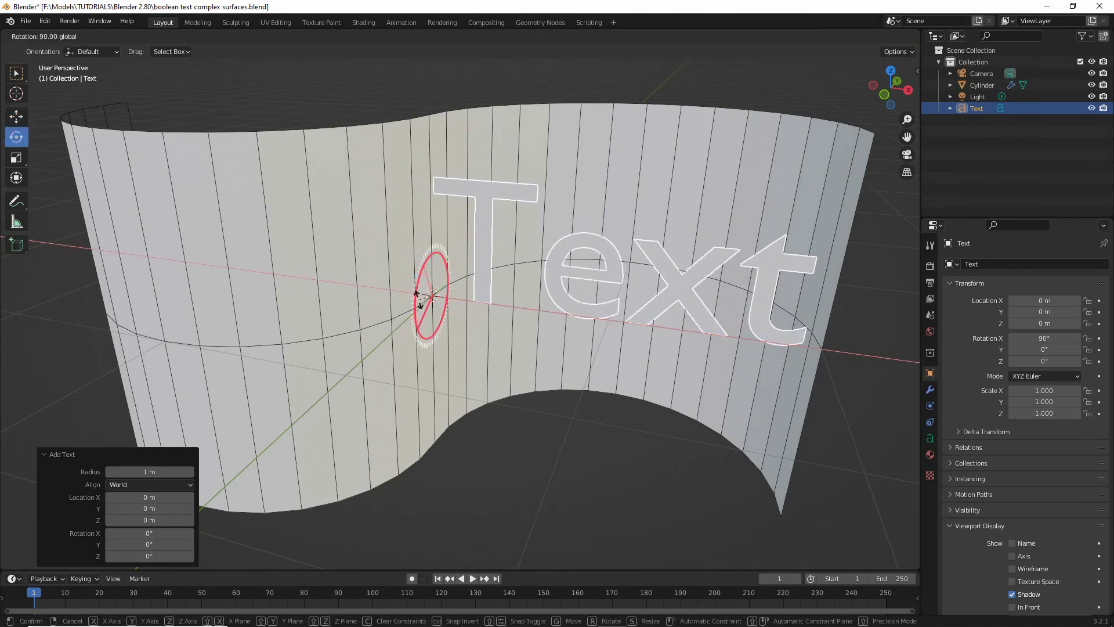
{"action": "middle_click_drag", "start_coordinate": [418, 295], "coordinate": [561, 347]}
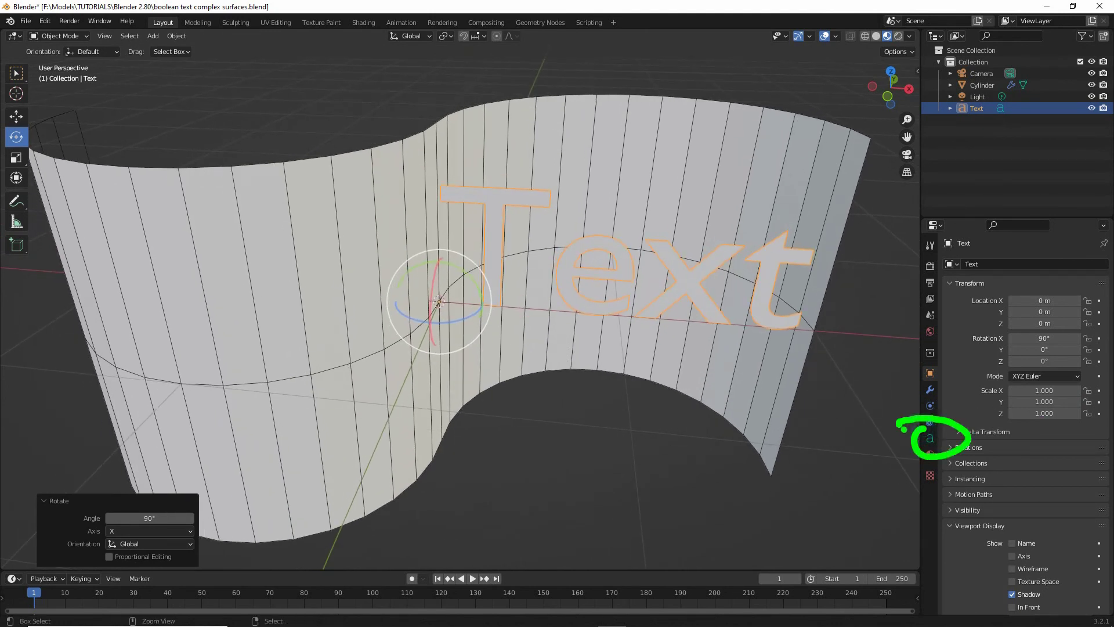
Step: In Text properties, set Paragraph alignment to Center horizontally and Center vertically
{"action": "left_click", "coordinate": [930, 439]}
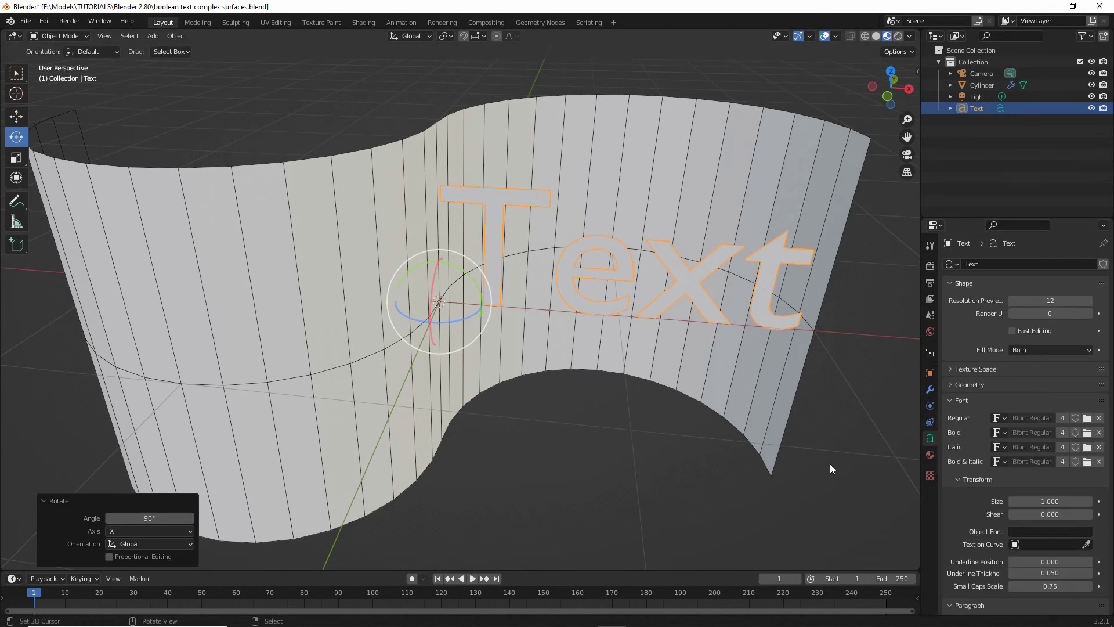
{"action": "scroll", "coordinate": [968, 476], "scroll_direction": "down", "scroll_amount": 6}
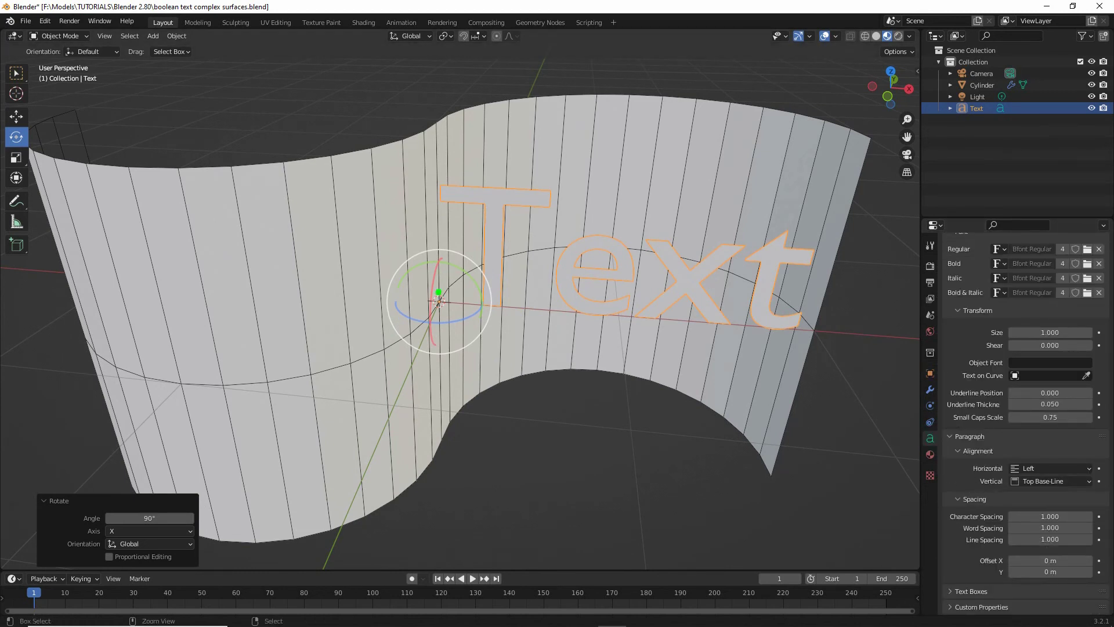
{"action": "left_click_drag", "start_coordinate": [439, 284], "coordinate": [459, 295]}
{"action": "mouse_move", "coordinate": [435, 182]}
{"action": "left_mouse_down"}
{"action": "mouse_move", "coordinate": [798, 200]}
{"action": "mouse_move", "coordinate": [802, 354]}
{"action": "mouse_move", "coordinate": [431, 330]}
{"action": "mouse_move", "coordinate": [437, 197]}
{"action": "left_mouse_up"}
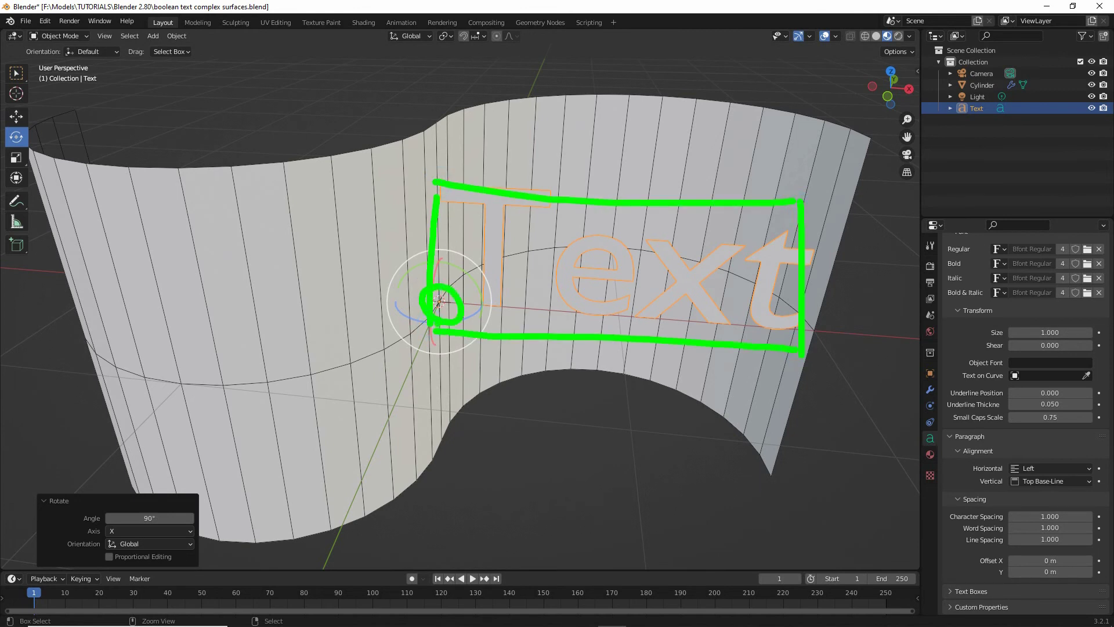
{"action": "key", "text": "Escape"}
{"action": "mouse_move", "coordinate": [955, 457]}
{"action": "left_mouse_down"}
{"action": "mouse_move", "coordinate": [953, 487]}
{"action": "mouse_move", "coordinate": [1000, 476]}
{"action": "left_mouse_up"}
{"action": "key", "text": "Escape"}
{"action": "key", "text": "Escape"}
{"action": "left_click", "coordinate": [1035, 469]}
{"action": "left_click", "coordinate": [1032, 496]}
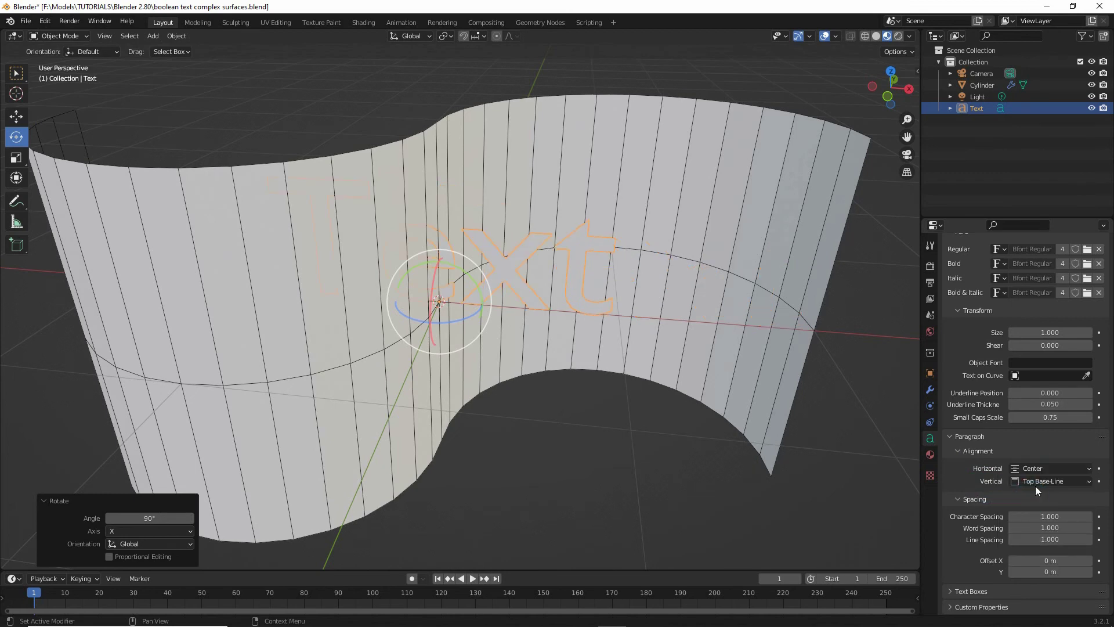
{"action": "left_click", "coordinate": [1035, 479]}
{"action": "left_click", "coordinate": [1032, 517]}
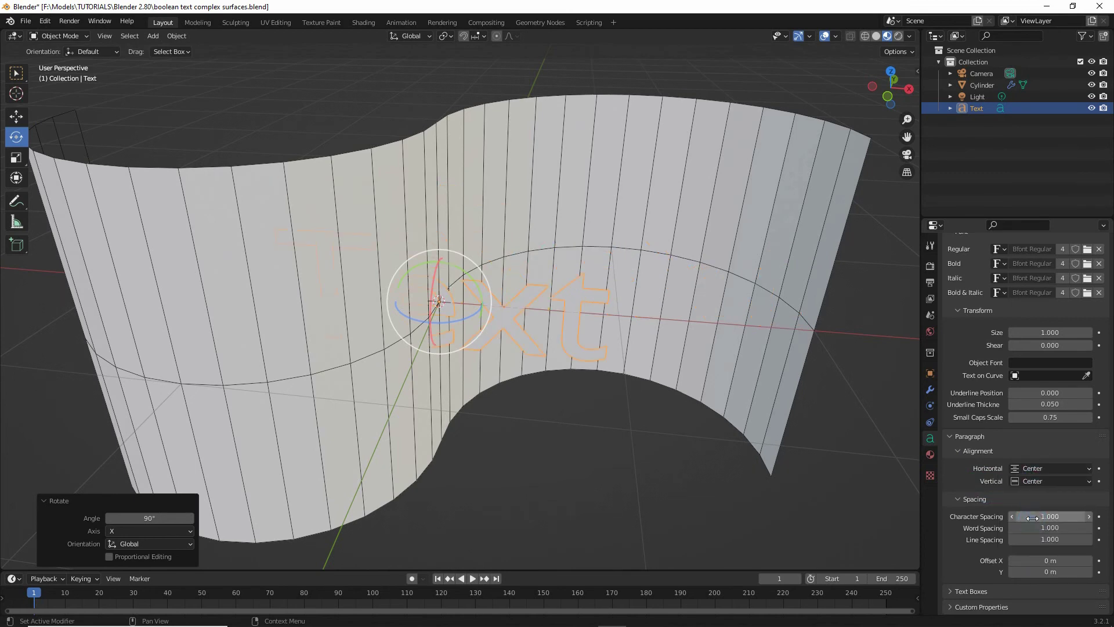
Step: Orbit the view to inspect the text centred on its origin
{"action": "middle_click_drag", "start_coordinate": [517, 315], "coordinate": [516, 331]}
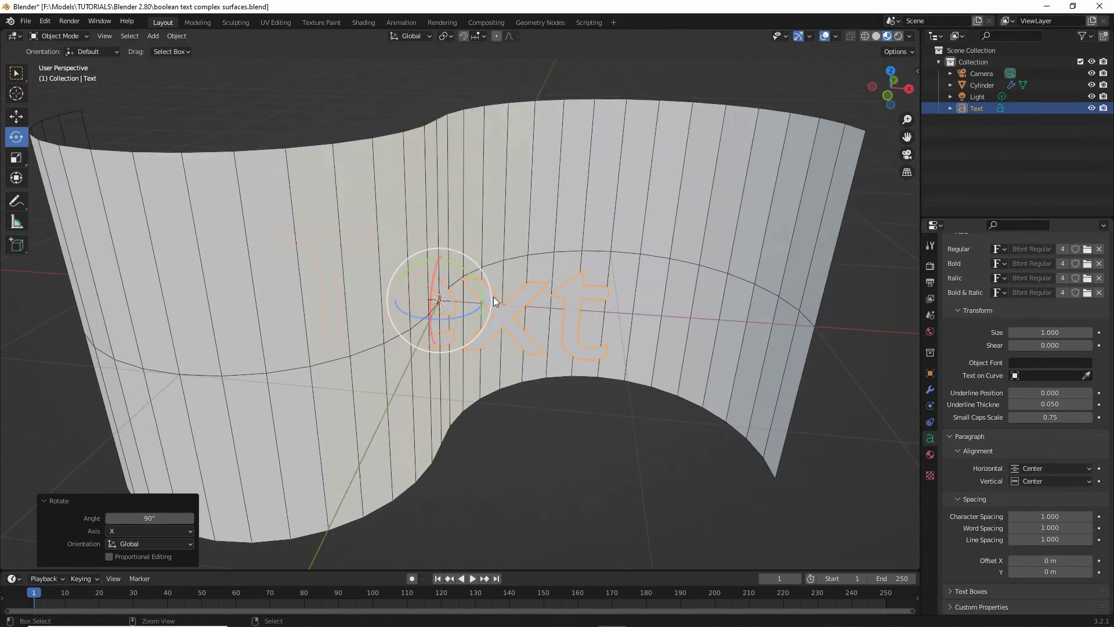
{"action": "mouse_move", "coordinate": [281, 226]}
{"action": "left_mouse_down"}
{"action": "mouse_move", "coordinate": [583, 228]}
{"action": "mouse_move", "coordinate": [611, 312]}
{"action": "mouse_move", "coordinate": [323, 363]}
{"action": "left_mouse_up"}
{"action": "left_click_drag", "start_coordinate": [304, 247], "coordinate": [317, 363]}
{"action": "mouse_move", "coordinate": [435, 293]}
{"action": "left_mouse_down"}
{"action": "mouse_move", "coordinate": [434, 314]}
{"action": "mouse_move", "coordinate": [440, 299]}
{"action": "left_mouse_up"}
{"action": "left_click_drag", "start_coordinate": [331, 344], "coordinate": [392, 322]}
{"action": "left_click_drag", "start_coordinate": [473, 296], "coordinate": [564, 280]}
{"action": "left_click_drag", "start_coordinate": [328, 246], "coordinate": [401, 293]}
{"action": "left_click_drag", "start_coordinate": [470, 309], "coordinate": [547, 362]}
{"action": "key", "text": "Escape"}
Step: Replace the Regular font with Bauhaus 93 Regular (BAUHS93.TTF) from C:\Windows\Fonts
{"action": "scroll", "coordinate": [974, 383], "scroll_direction": "up", "scroll_amount": 5}
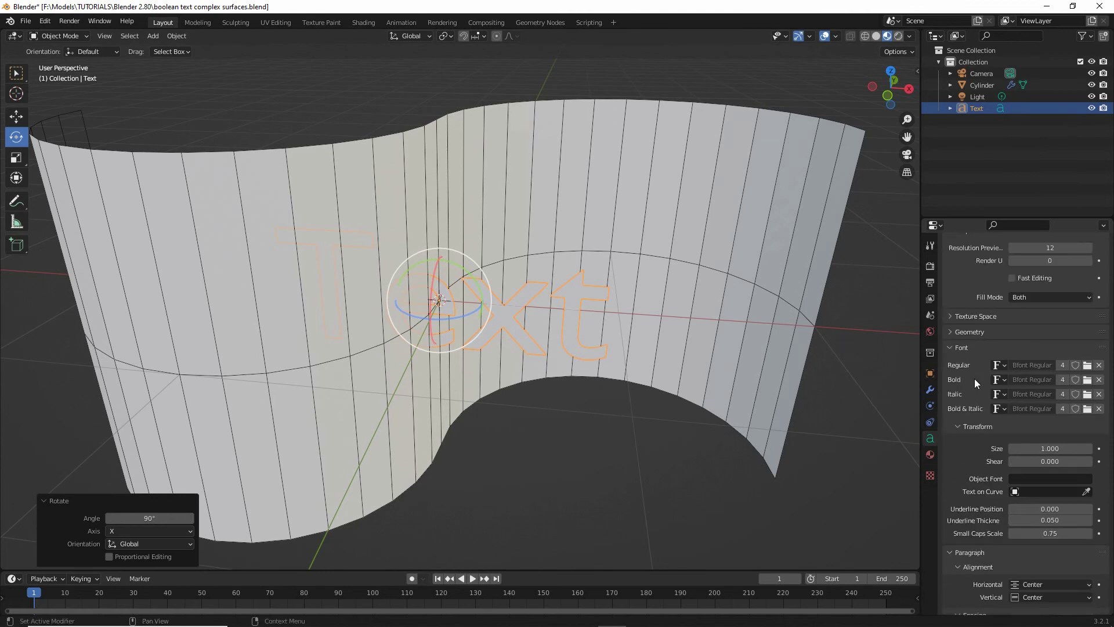
{"action": "left_click_drag", "start_coordinate": [941, 382], "coordinate": [983, 382]}
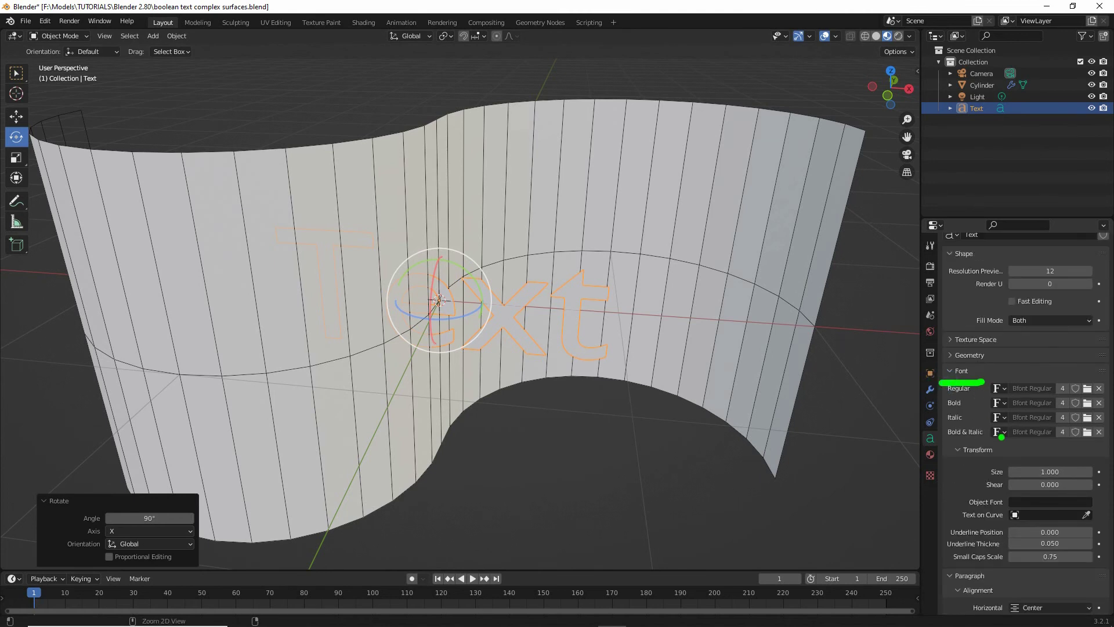
{"action": "left_click_drag", "start_coordinate": [1084, 377], "coordinate": [1085, 384]}
{"action": "left_click", "coordinate": [1087, 388]}
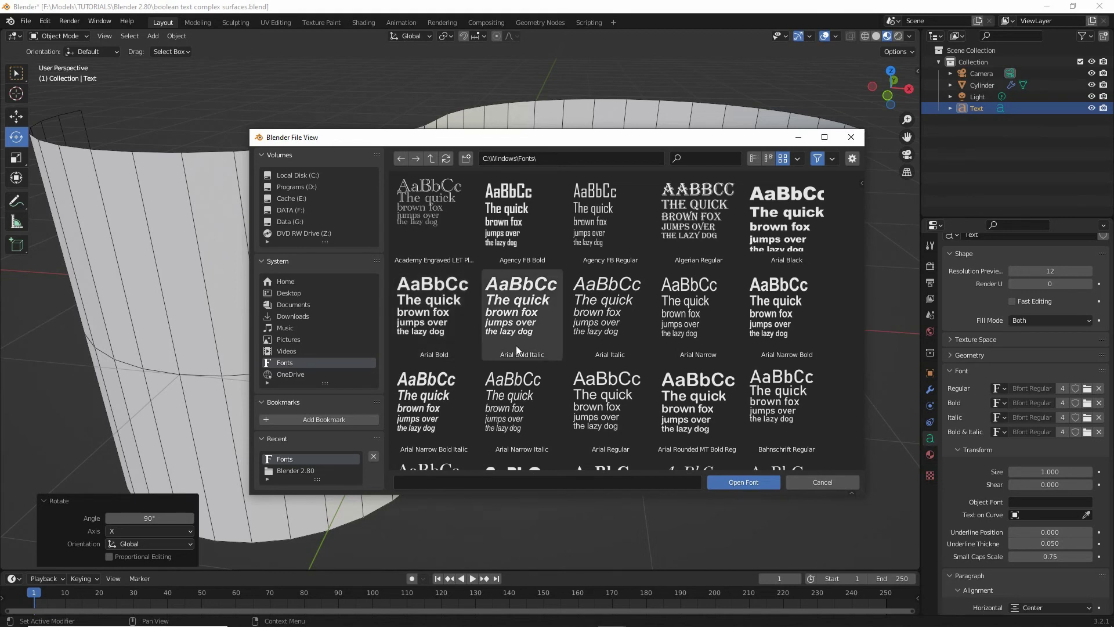
{"action": "scroll", "coordinate": [525, 364], "scroll_direction": "down", "scroll_amount": 1}
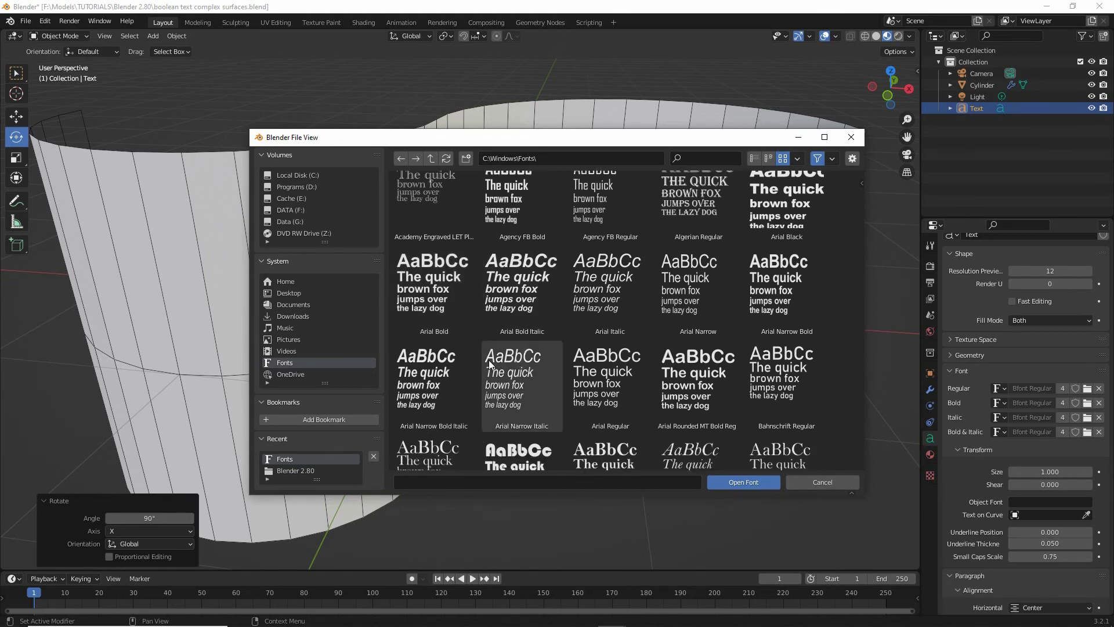
{"action": "scroll", "coordinate": [469, 389], "scroll_direction": "down", "scroll_amount": 5}
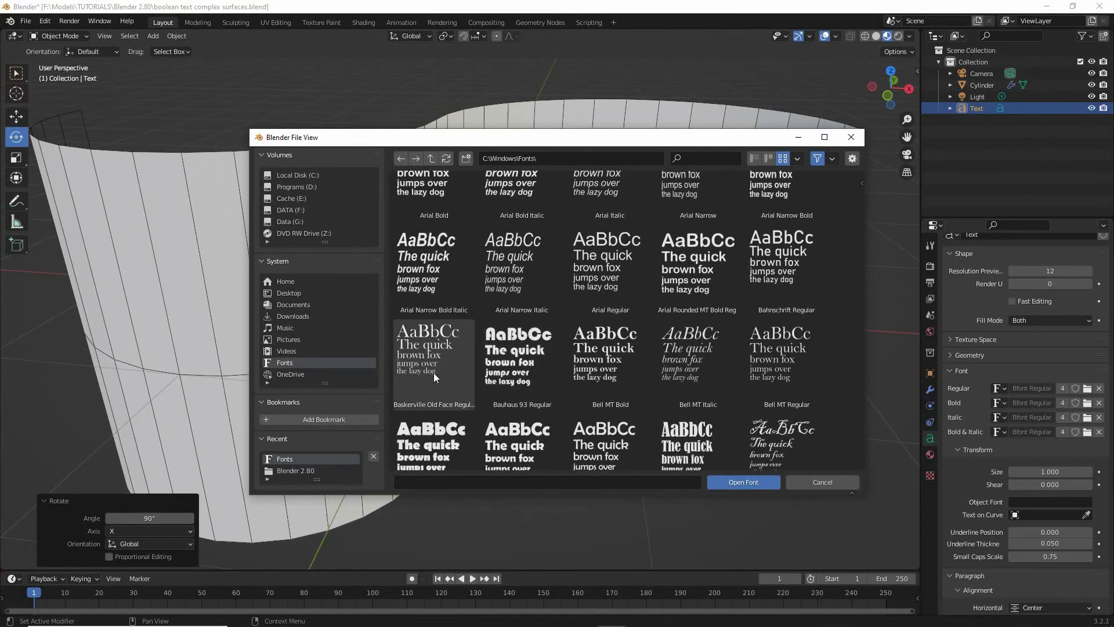
{"action": "left_click", "coordinate": [502, 351]}
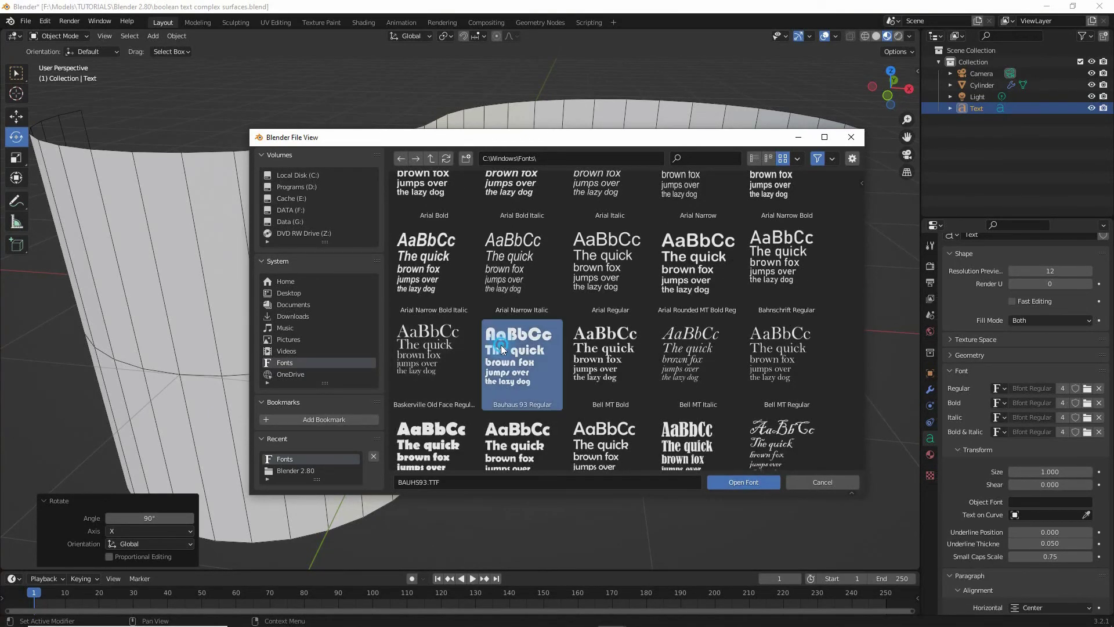
{"action": "left_click", "coordinate": [752, 483]}
{"action": "mouse_move", "coordinate": [497, 367]}
{"action": "middle_mouse_down"}
{"action": "mouse_move", "coordinate": [601, 395]}
{"action": "mouse_move", "coordinate": [512, 373]}
{"action": "middle_mouse_up"}
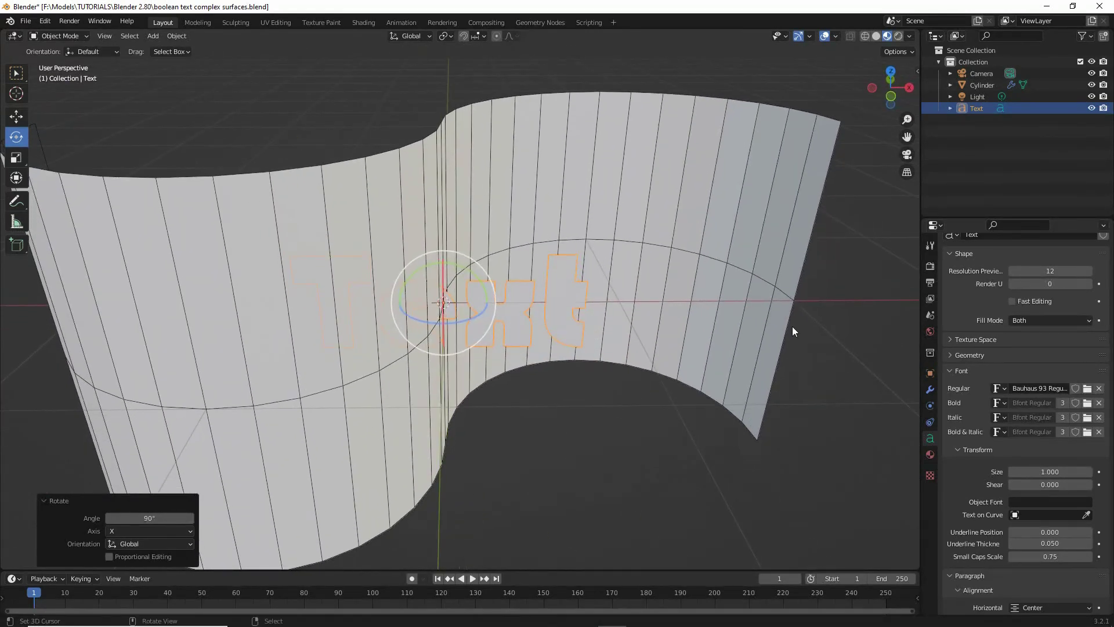
Step: Hide the wavy cylinder surface and select the text object
{"action": "left_click", "coordinate": [763, 149]}
{"action": "left_click", "coordinate": [1091, 85]}
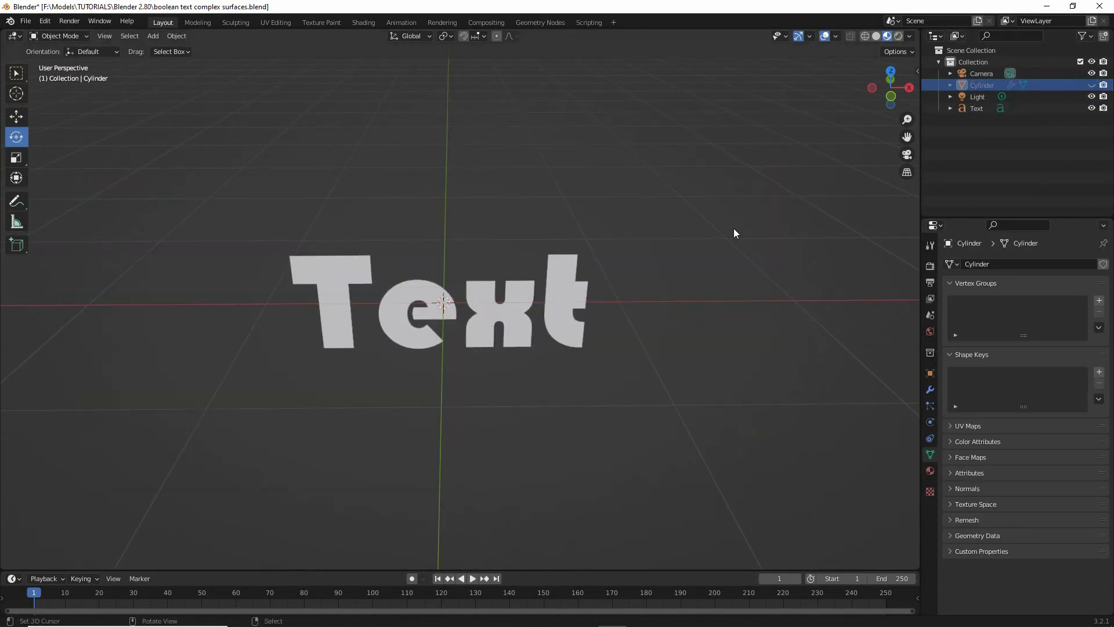
{"action": "left_click", "coordinate": [560, 293]}
{"action": "scroll", "coordinate": [560, 293], "scroll_direction": "up", "scroll_amount": 3}
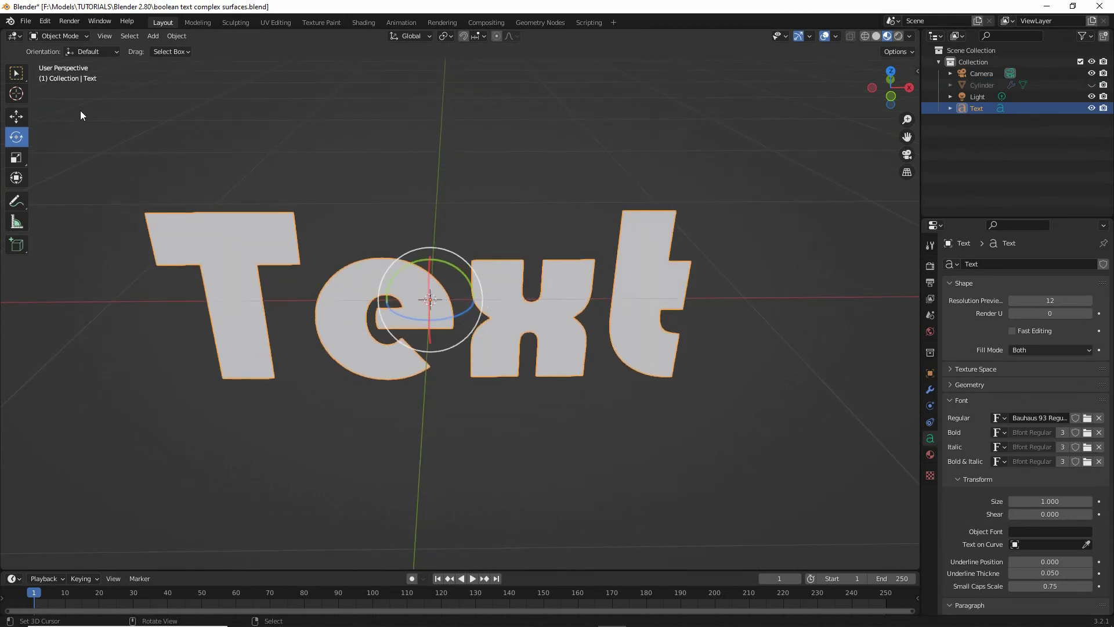
Step: In Edit Mode, replace the text's content with WARNING, then return to Object Mode
{"action": "left_click", "coordinate": [58, 37]}
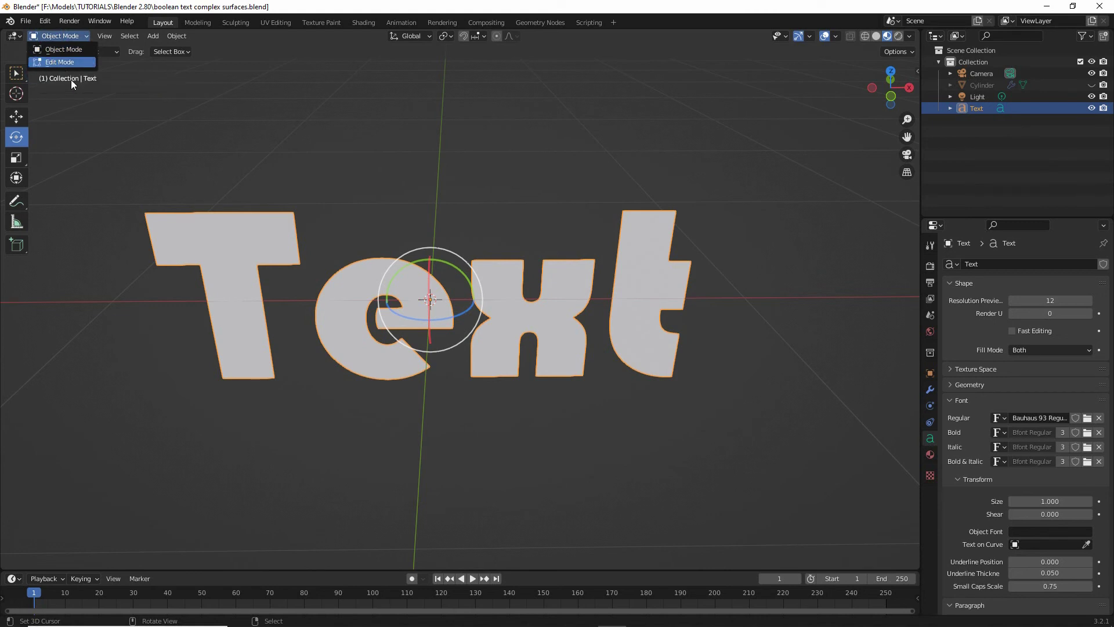
{"action": "left_click", "coordinate": [60, 62]}
{"action": "key", "text": "BackSpace"}
{"action": "key", "text": "BackSpace"}
{"action": "key", "text": "BackSpace"}
{"action": "key", "text": "BackSpace"}
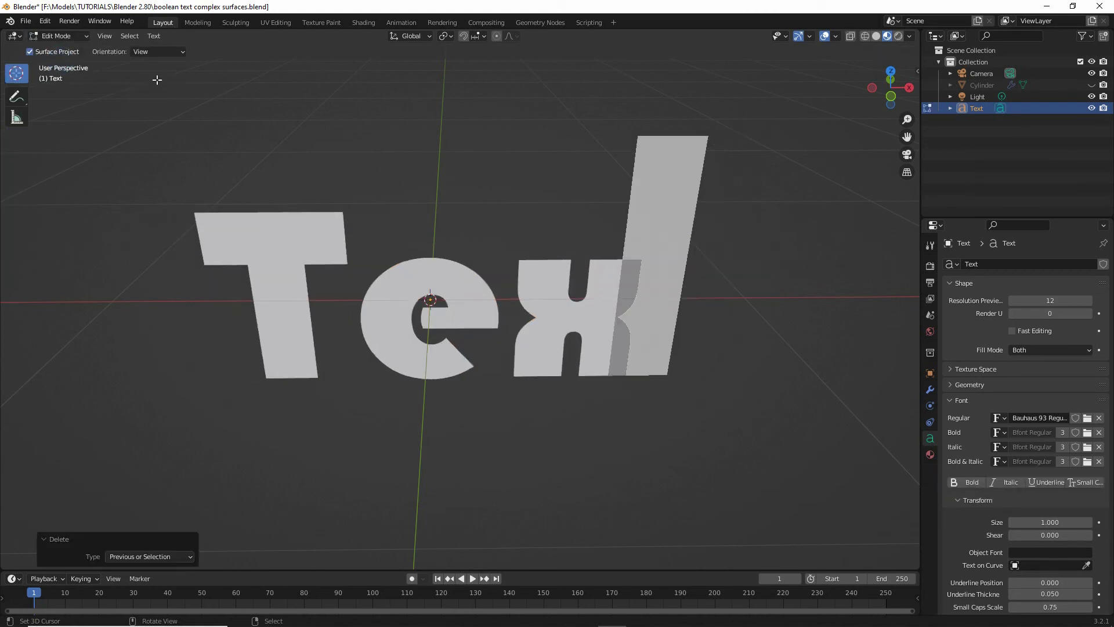
{"action": "type", "text": "WARNING"}
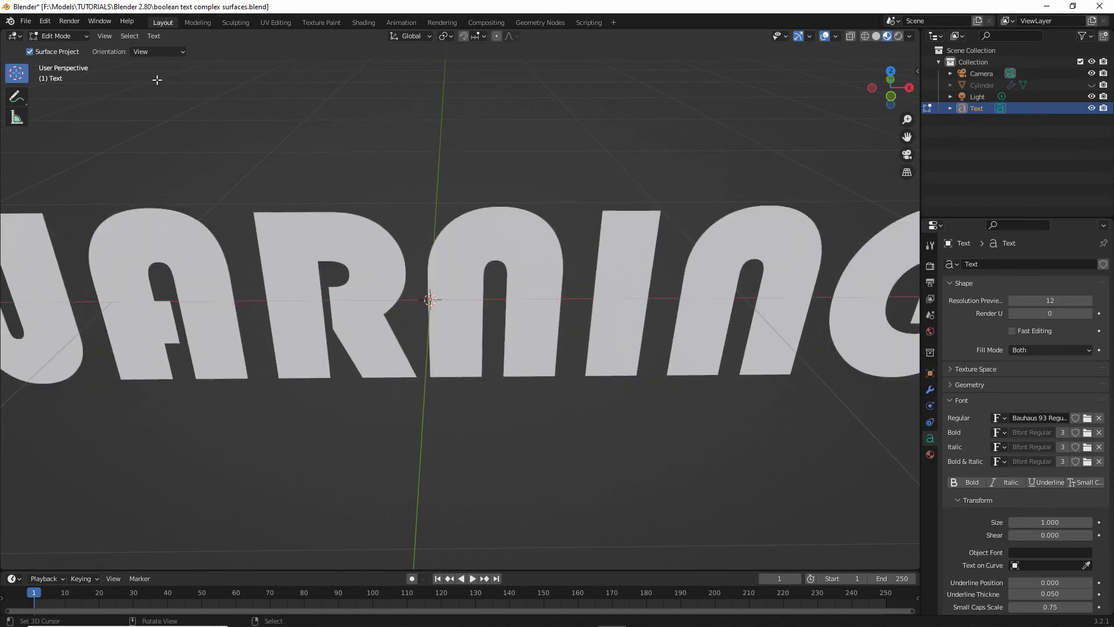
{"action": "left_click", "coordinate": [58, 36]}
{"action": "left_click", "coordinate": [54, 51]}
Step: Unhide the cylinder surface to see WARNING against it
{"action": "scroll", "coordinate": [317, 273], "scroll_direction": "down", "scroll_amount": 4}
{"action": "middle_click_drag", "start_coordinate": [330, 295], "coordinate": [375, 315]}
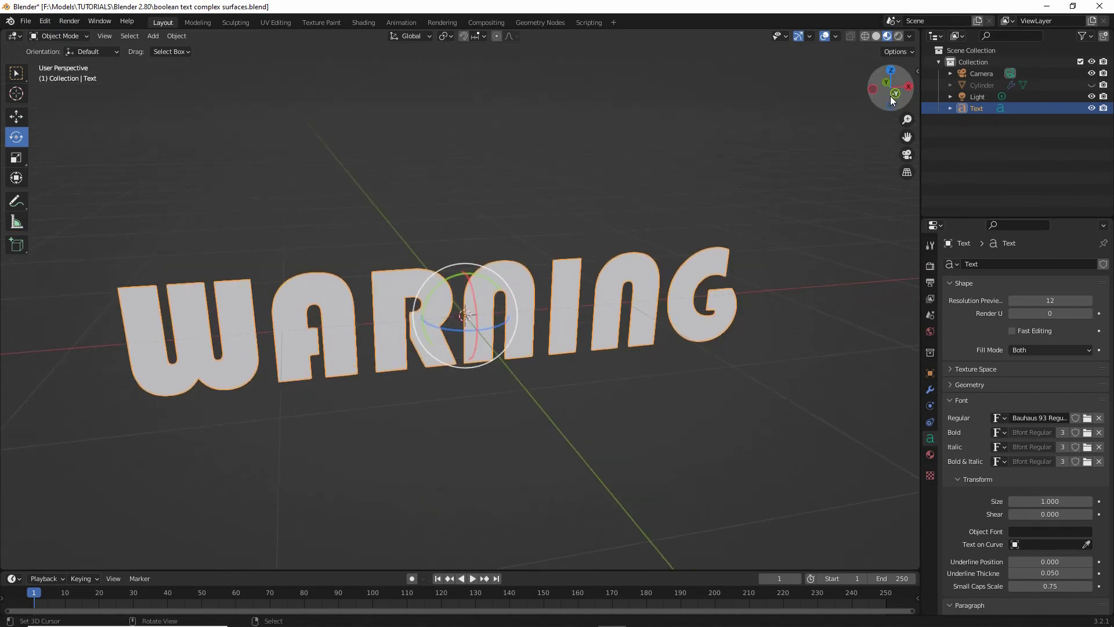
{"action": "left_click", "coordinate": [1091, 85]}
{"action": "mouse_move", "coordinate": [656, 272]}
{"action": "middle_mouse_down"}
{"action": "mouse_move", "coordinate": [579, 302]}
{"action": "mouse_move", "coordinate": [695, 301]}
{"action": "mouse_move", "coordinate": [698, 322]}
{"action": "mouse_move", "coordinate": [680, 329]}
{"action": "mouse_move", "coordinate": [633, 314]}
{"action": "mouse_move", "coordinate": [657, 302]}
{"action": "mouse_move", "coordinate": [638, 310]}
{"action": "middle_mouse_up"}
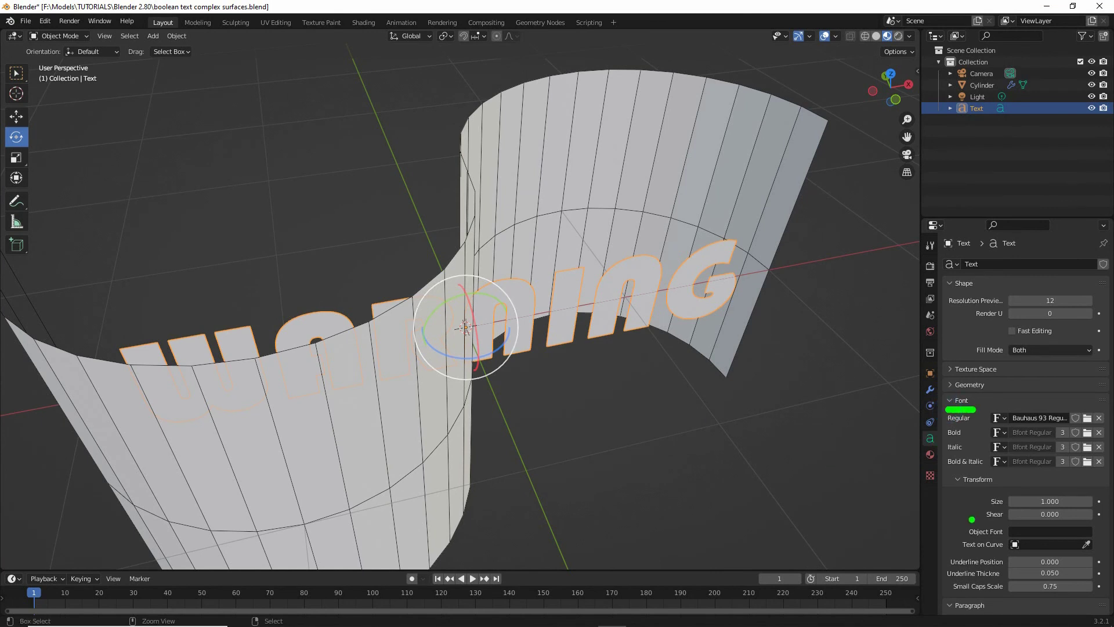
Step: Bring up the Object menu's Convert submenu for the WARNING text
{"action": "scroll", "coordinate": [984, 524], "scroll_direction": "down", "scroll_amount": 5}
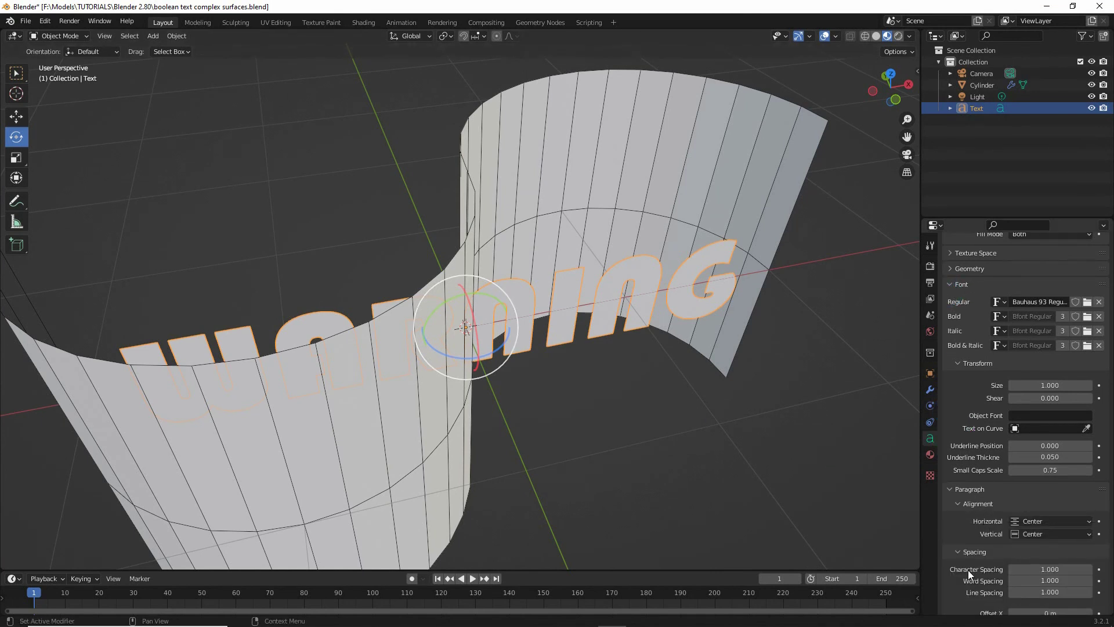
{"action": "left_click_drag", "start_coordinate": [948, 527], "coordinate": [966, 515]}
{"action": "key", "text": "Escape"}
{"action": "left_click", "coordinate": [176, 36]}
{"action": "mouse_move", "coordinate": [204, 353]}
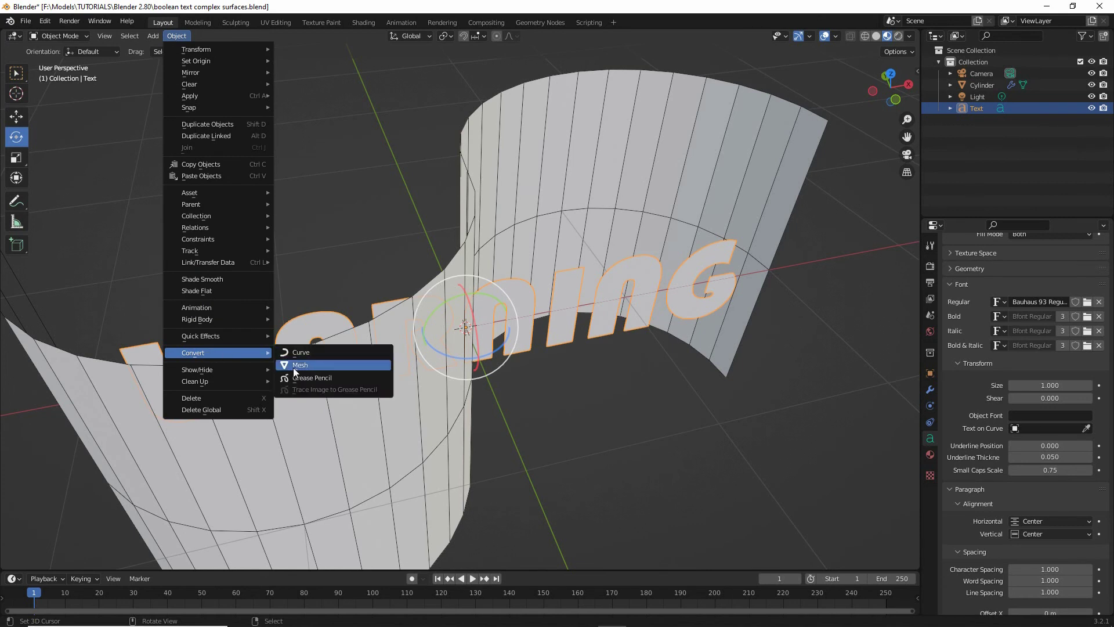
{"action": "left_click_drag", "start_coordinate": [284, 369], "coordinate": [316, 371]}
{"action": "left_click_drag", "start_coordinate": [177, 361], "coordinate": [210, 365]}
{"action": "left_click_drag", "start_coordinate": [162, 48], "coordinate": [192, 48]}
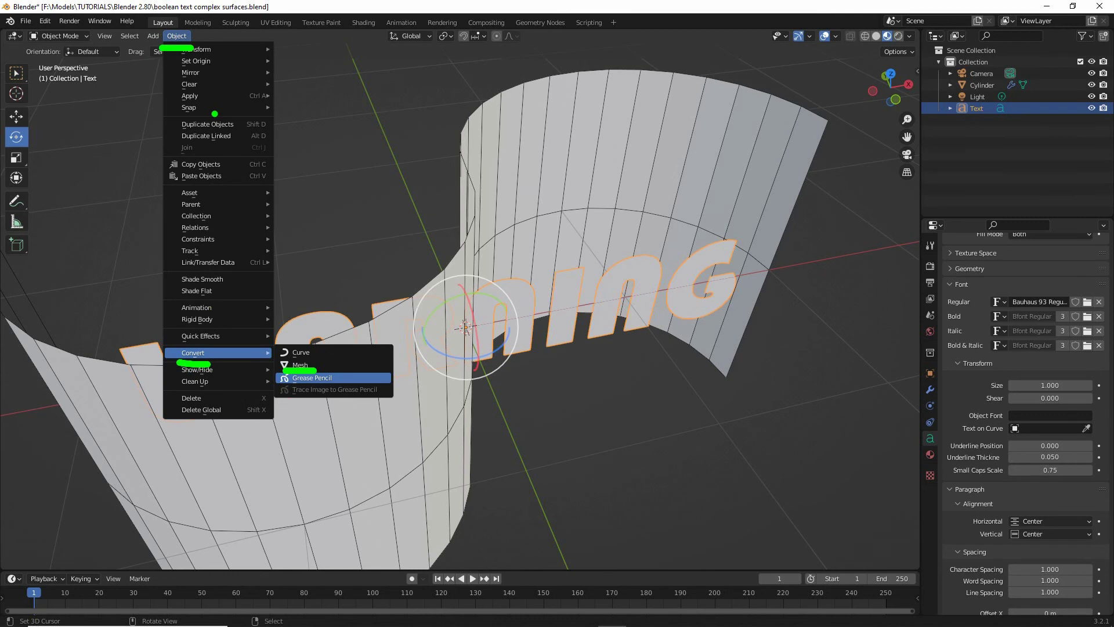
{"action": "key", "text": "Escape"}
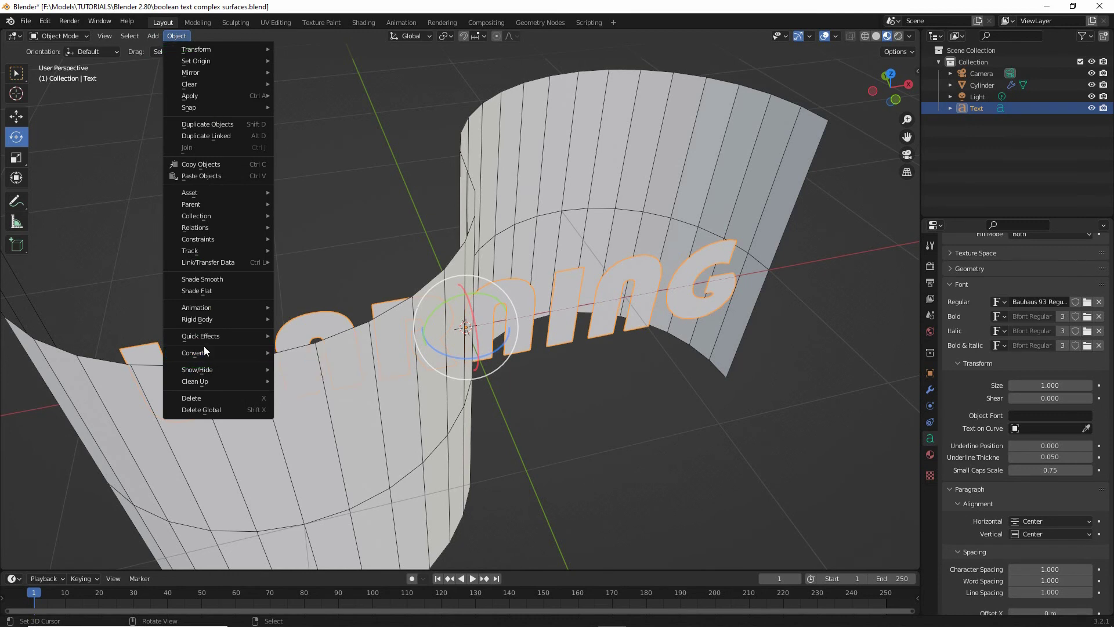
Step: Convert the WARNING text to a mesh with Keep Original enabled
{"action": "left_click", "coordinate": [311, 364]}
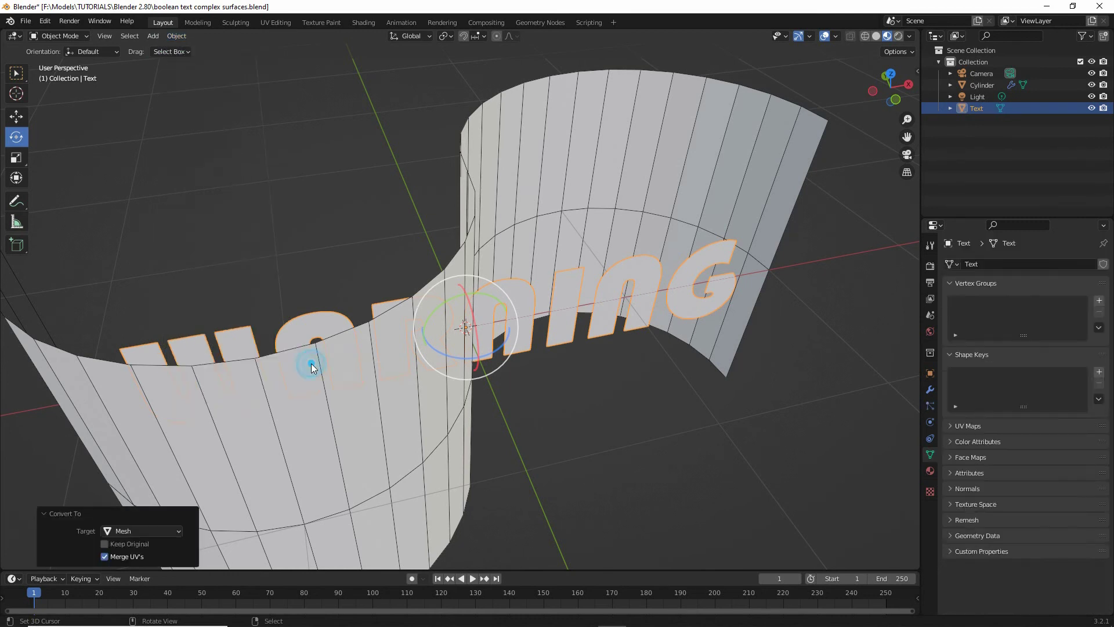
{"action": "left_click_drag", "start_coordinate": [62, 485], "coordinate": [72, 520]}
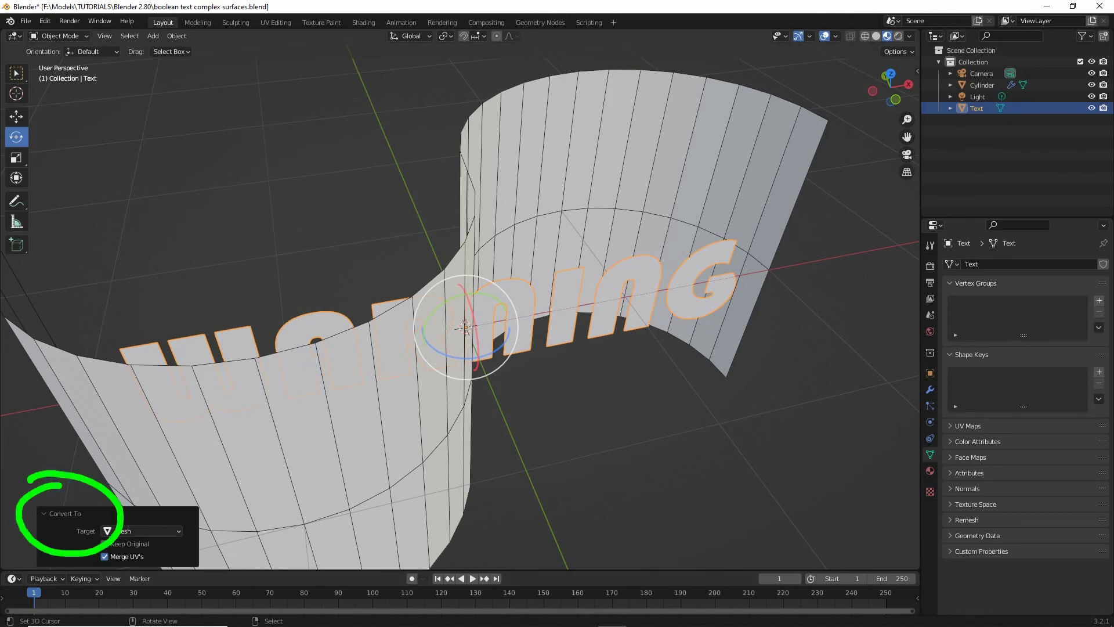
{"action": "key", "text": "Escape"}
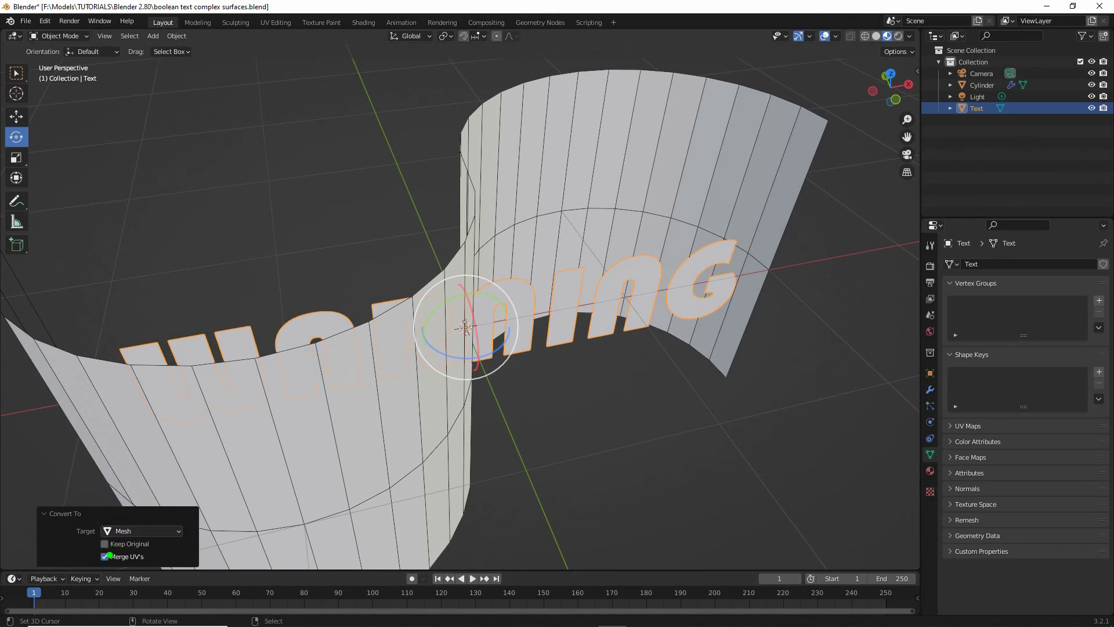
{"action": "left_click_drag", "start_coordinate": [107, 555], "coordinate": [151, 558]}
{"action": "key", "text": "Escape"}
{"action": "left_click", "coordinate": [105, 544]}
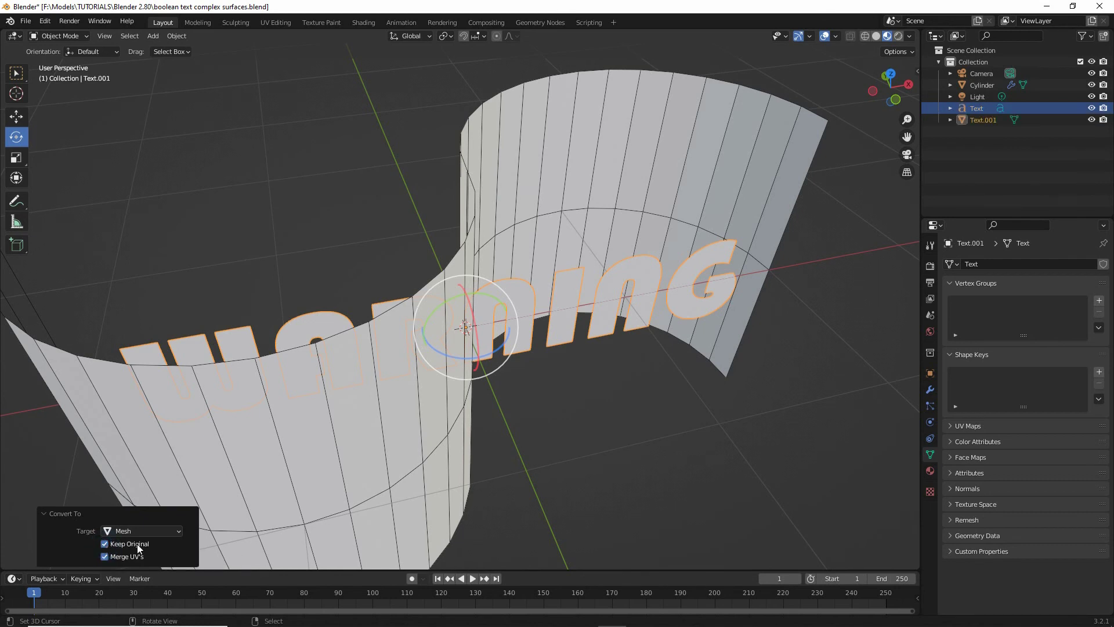
{"action": "left_click_drag", "start_coordinate": [108, 539], "coordinate": [138, 541]}
{"action": "key", "text": "Escape"}
Step: Hide the original Text object and select the mesh copy Text.001
{"action": "mouse_move", "coordinate": [957, 131]}
{"action": "left_mouse_down"}
{"action": "mouse_move", "coordinate": [1013, 133]}
{"action": "mouse_move", "coordinate": [990, 114]}
{"action": "left_mouse_up"}
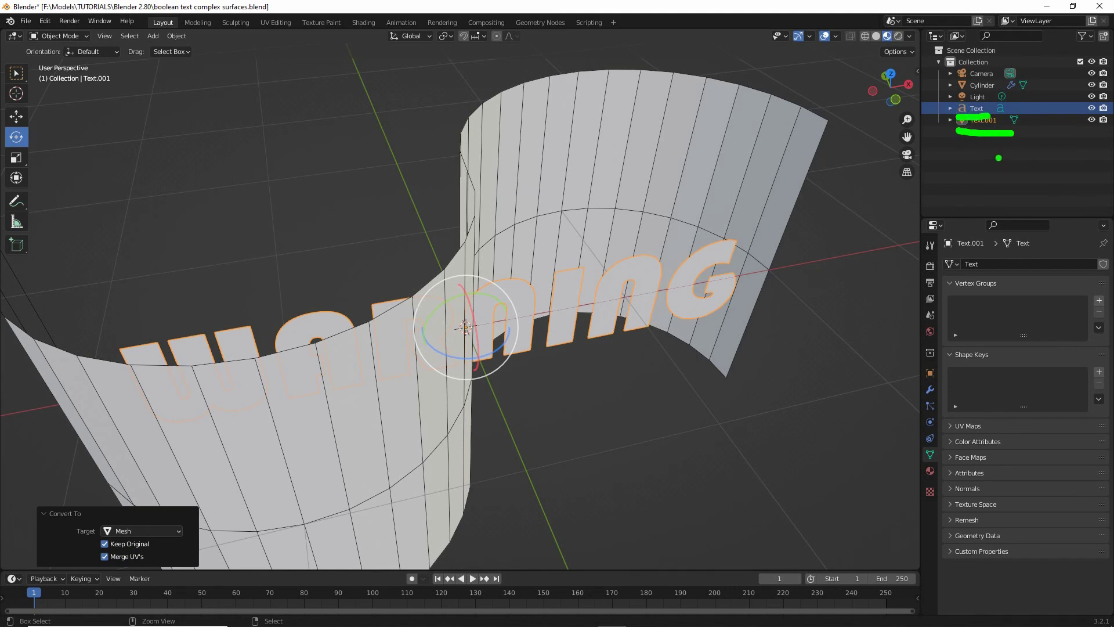
{"action": "key", "text": "Escape"}
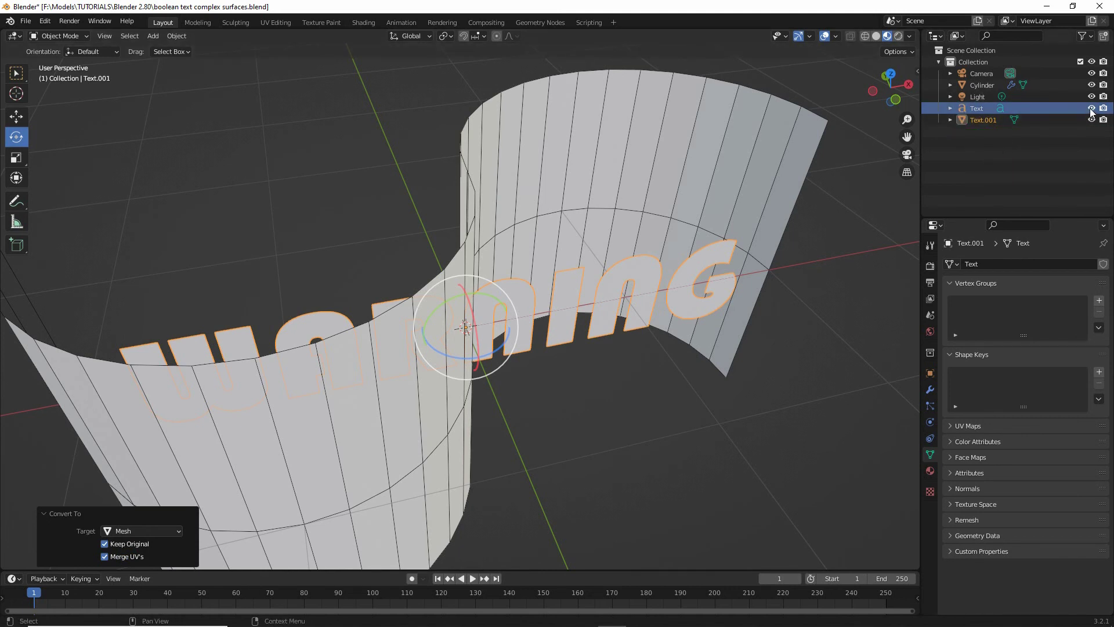
{"action": "key", "text": "h"}
{"action": "left_click", "coordinate": [973, 121]}
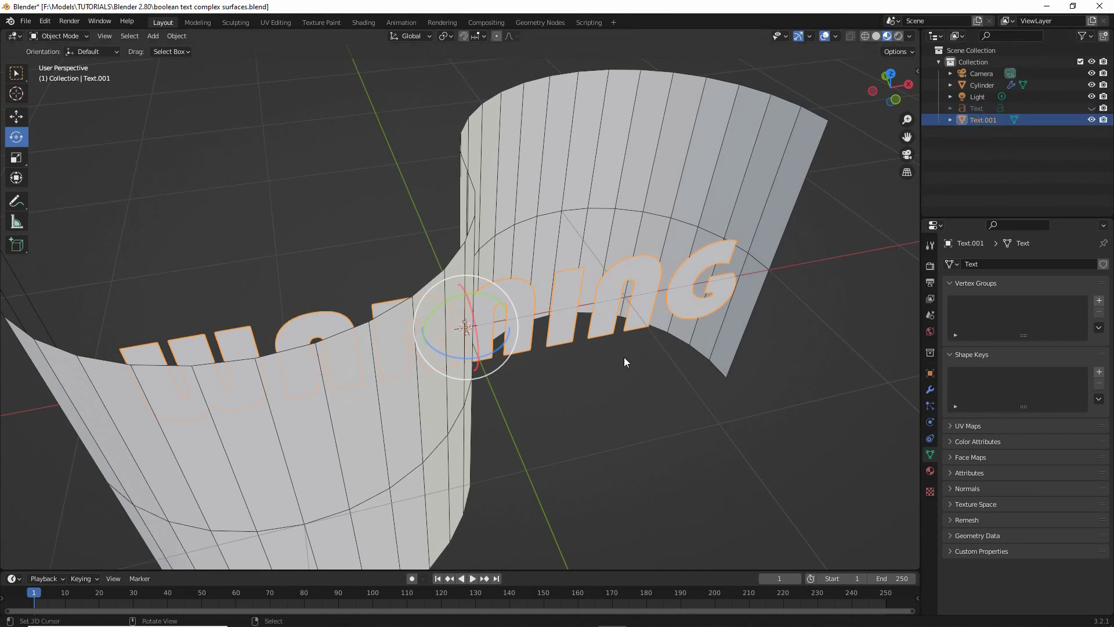
{"action": "middle_click_drag", "start_coordinate": [624, 357], "coordinate": [549, 395]}
Step: Add a Solidify modifier to Text.001 from the Modifier properties
{"action": "key", "text": "ctrl+2"}
{"action": "mouse_move", "coordinate": [931, 374]}
{"action": "left_mouse_down"}
{"action": "mouse_move", "coordinate": [936, 408]}
{"action": "mouse_move", "coordinate": [938, 376]}
{"action": "left_mouse_up"}
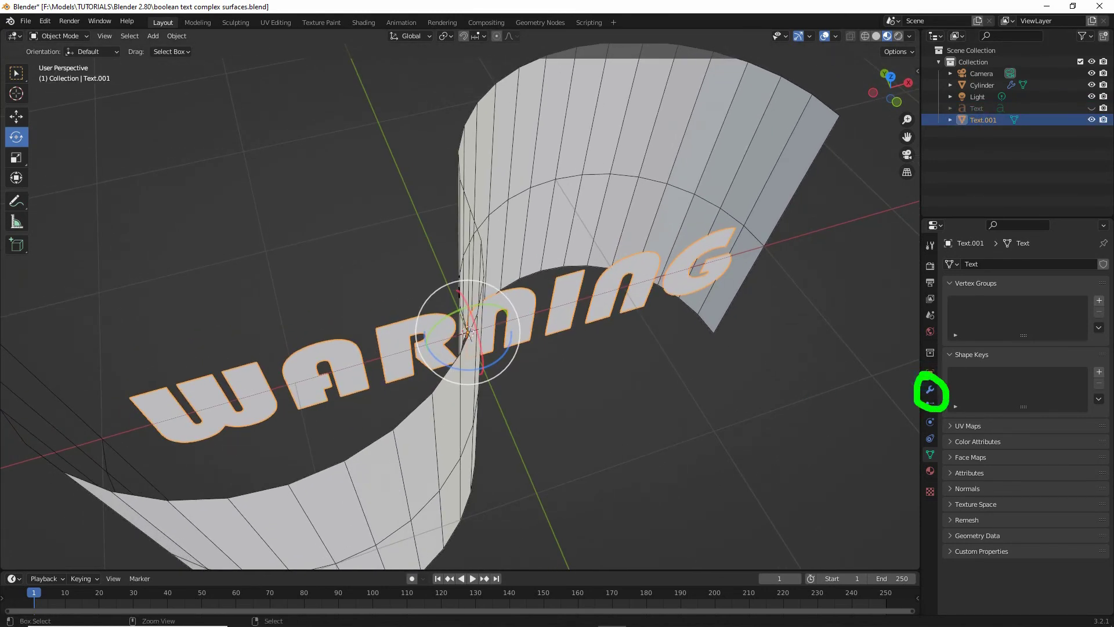
{"action": "left_click", "coordinate": [930, 389]}
{"action": "left_click", "coordinate": [984, 265]}
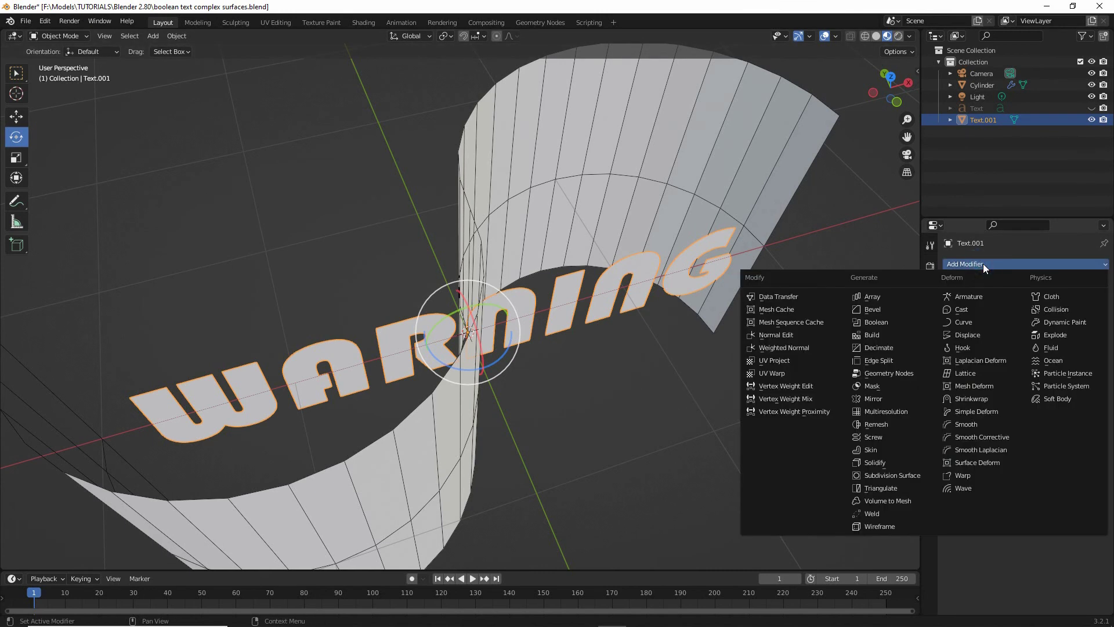
{"action": "key", "text": "ctrl+2"}
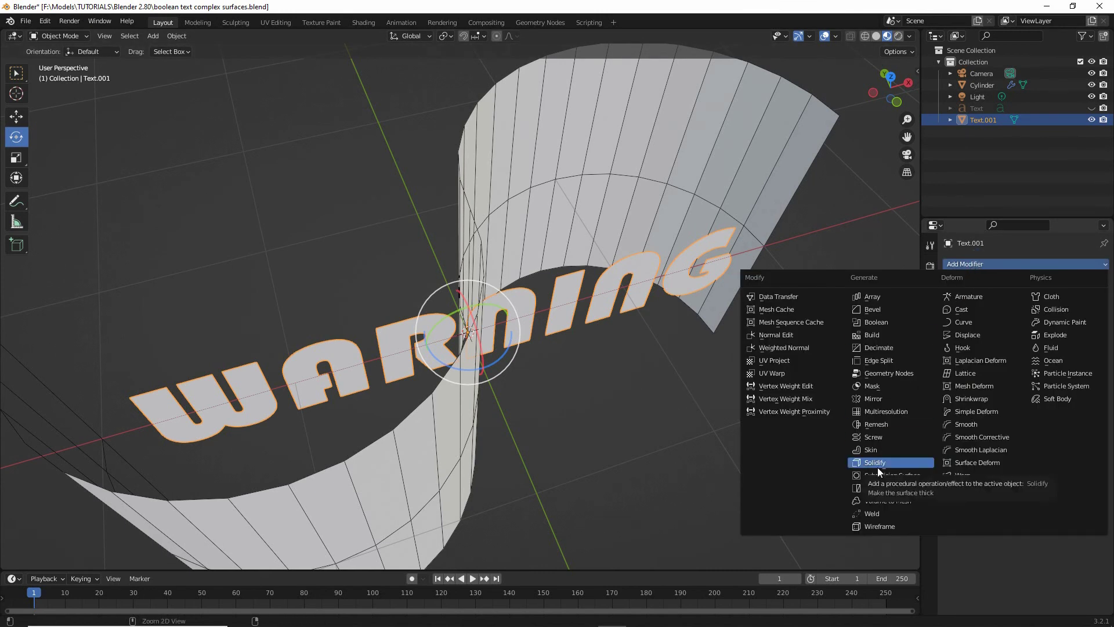
{"action": "left_click_drag", "start_coordinate": [851, 474], "coordinate": [919, 474]}
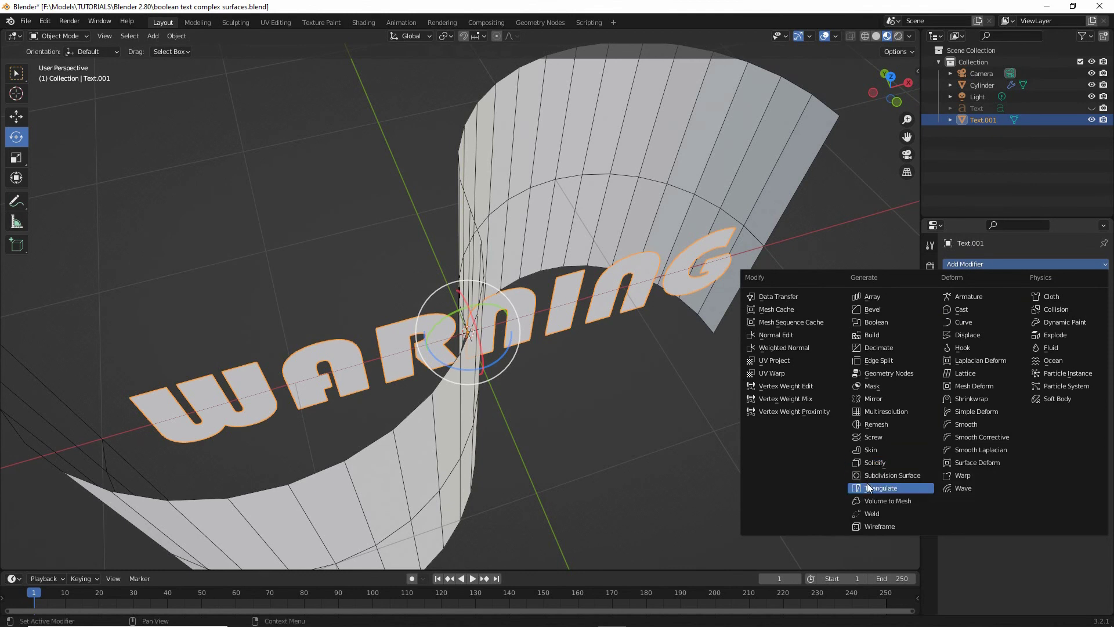
{"action": "left_click", "coordinate": [876, 463]}
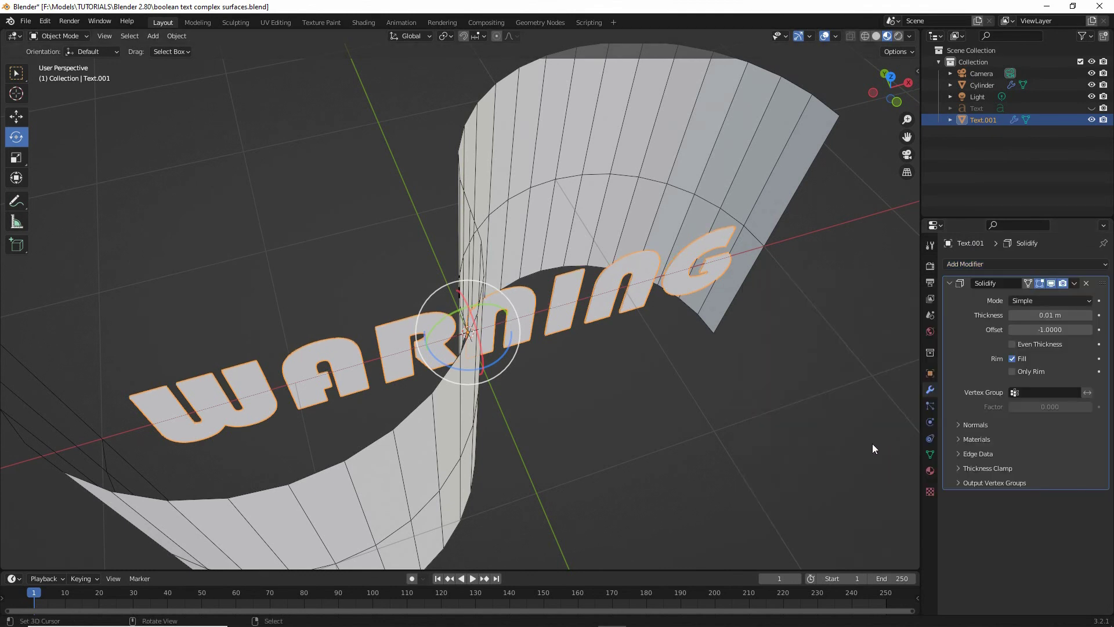
Step: Set the Solidify thickness to 0.2 m
{"action": "left_click_drag", "start_coordinate": [974, 320], "coordinate": [1018, 320]}
{"action": "left_click", "coordinate": [1006, 343]}
{"action": "left_click", "coordinate": [1075, 314]}
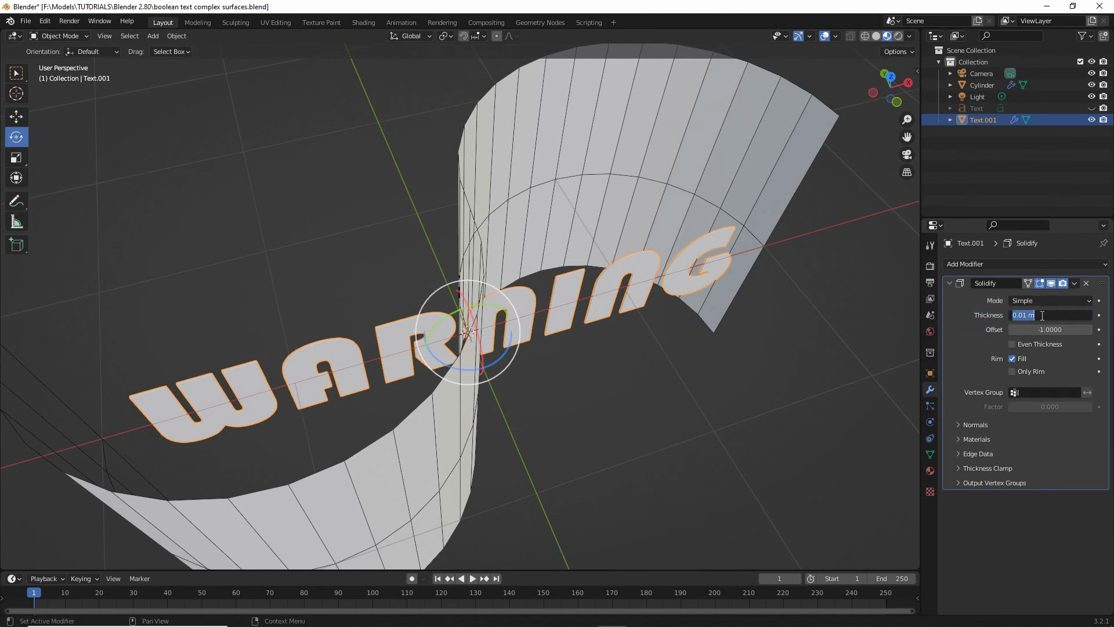
{"action": "type", "text": "0.2"}
{"action": "key", "text": "Return"}
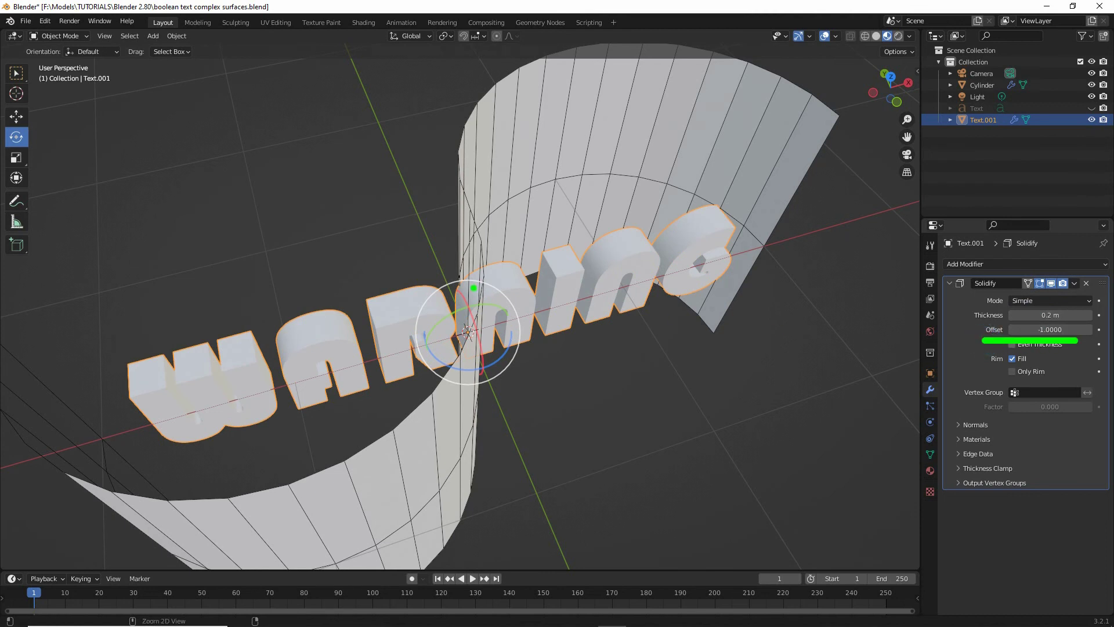
{"action": "mouse_move", "coordinate": [458, 329]}
{"action": "left_mouse_down"}
{"action": "mouse_move", "coordinate": [473, 348]}
{"action": "mouse_move", "coordinate": [461, 328]}
{"action": "left_mouse_up"}
{"action": "left_click_drag", "start_coordinate": [393, 312], "coordinate": [615, 255]}
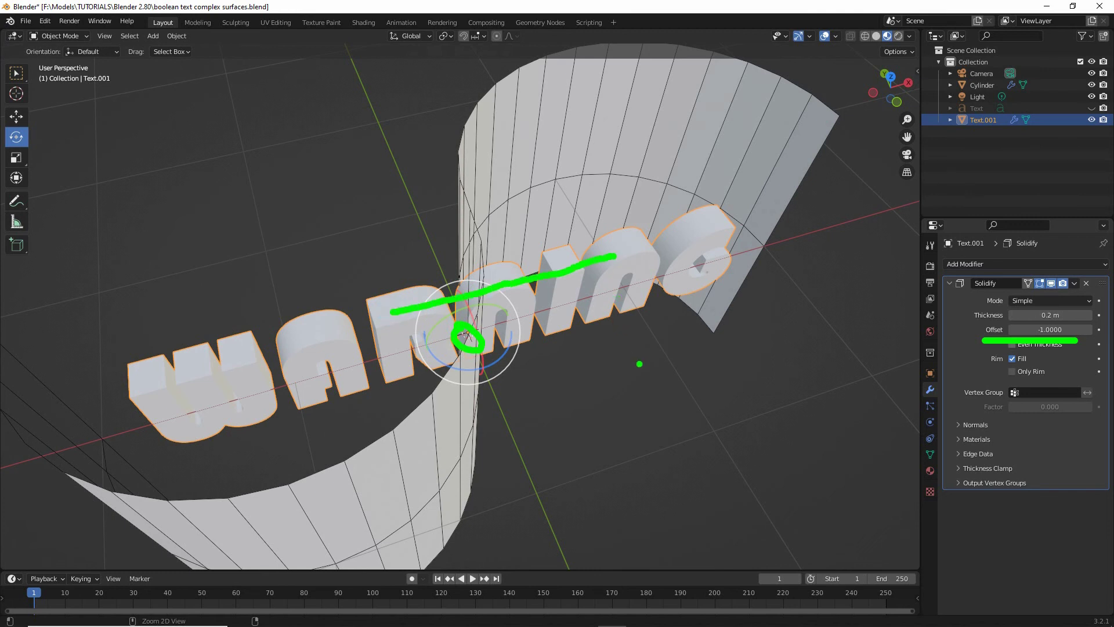
{"action": "key", "text": "Escape"}
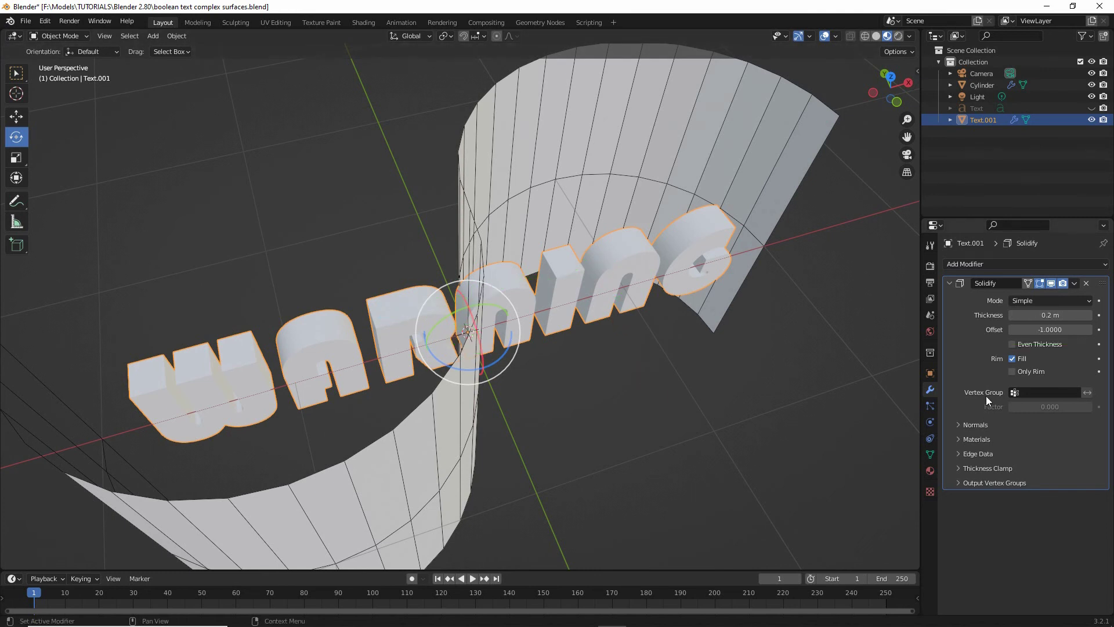
Step: Set the Solidify offset to 0 and inspect the thickened letters
{"action": "left_click", "coordinate": [1053, 329]}
{"action": "type", "text": "0"}
{"action": "key", "text": "Return"}
{"action": "mouse_move", "coordinate": [638, 389]}
{"action": "middle_mouse_down"}
{"action": "mouse_move", "coordinate": [579, 399]}
{"action": "mouse_move", "coordinate": [583, 446]}
{"action": "mouse_move", "coordinate": [569, 354]}
{"action": "mouse_move", "coordinate": [485, 356]}
{"action": "mouse_move", "coordinate": [604, 360]}
{"action": "mouse_move", "coordinate": [584, 369]}
{"action": "middle_mouse_up"}
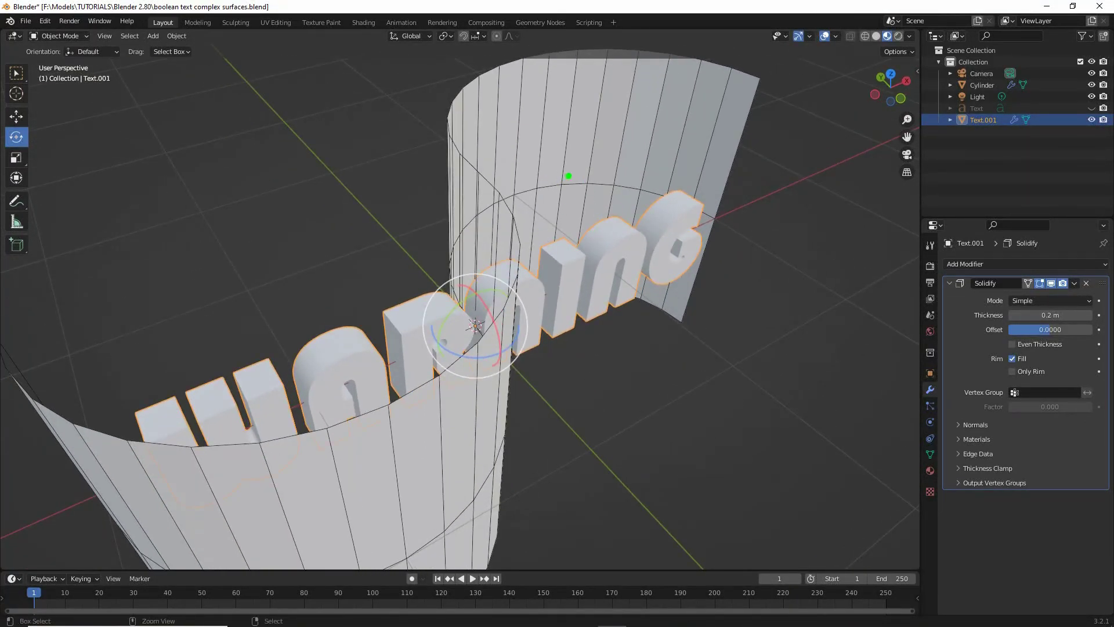
{"action": "mouse_move", "coordinate": [606, 183]}
{"action": "left_mouse_down"}
{"action": "mouse_move", "coordinate": [461, 205]}
{"action": "mouse_move", "coordinate": [458, 251]}
{"action": "mouse_move", "coordinate": [491, 322]}
{"action": "mouse_move", "coordinate": [435, 472]}
{"action": "mouse_move", "coordinate": [370, 508]}
{"action": "left_mouse_up"}
{"action": "mouse_move", "coordinate": [398, 472]}
{"action": "middle_mouse_down"}
{"action": "mouse_move", "coordinate": [424, 455]}
{"action": "mouse_move", "coordinate": [778, 473]}
{"action": "middle_mouse_up"}
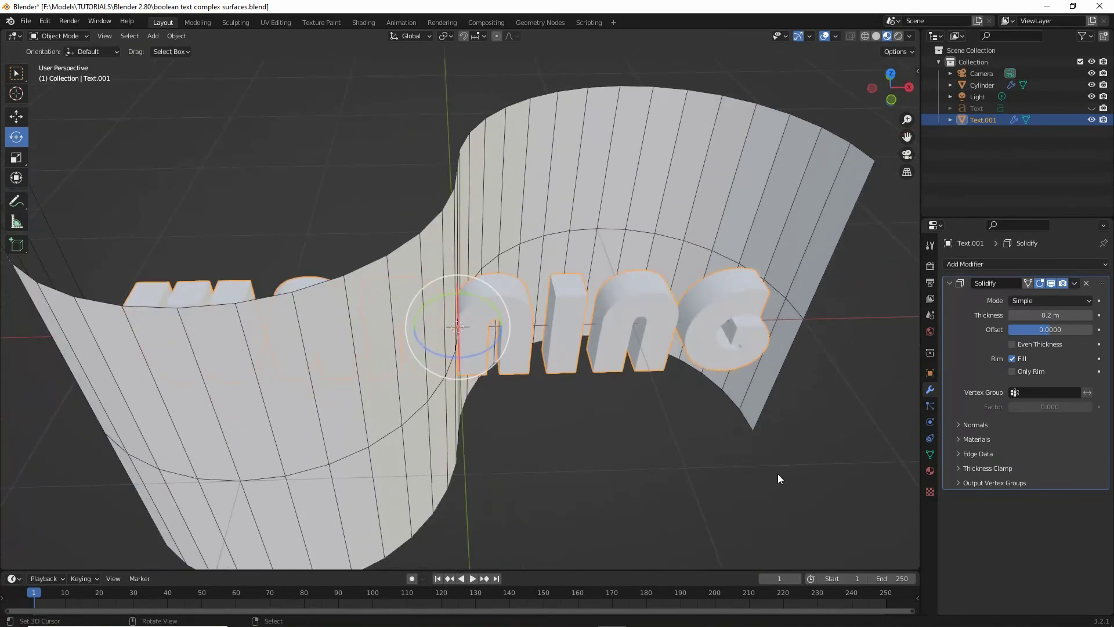
Step: Enable Wireframe display for Text.001 and collapse the Solidify panel
{"action": "left_click", "coordinate": [930, 373]}
{"action": "left_click", "coordinate": [1009, 569]}
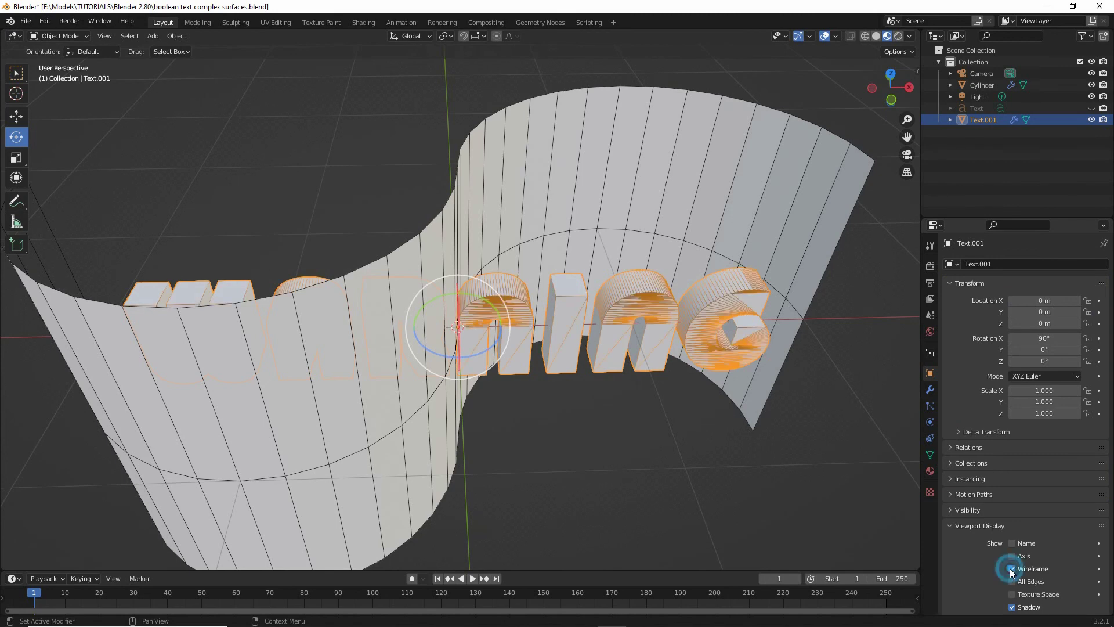
{"action": "middle_click_drag", "start_coordinate": [636, 447], "coordinate": [645, 405]}
{"action": "left_click", "coordinate": [930, 390]}
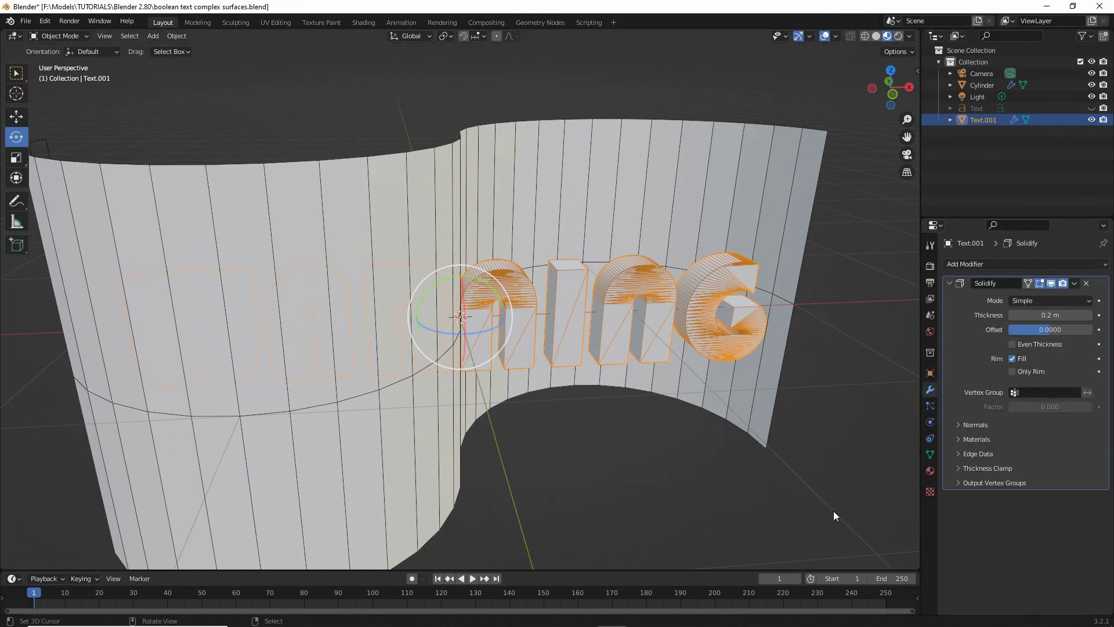
{"action": "left_click", "coordinate": [949, 283]}
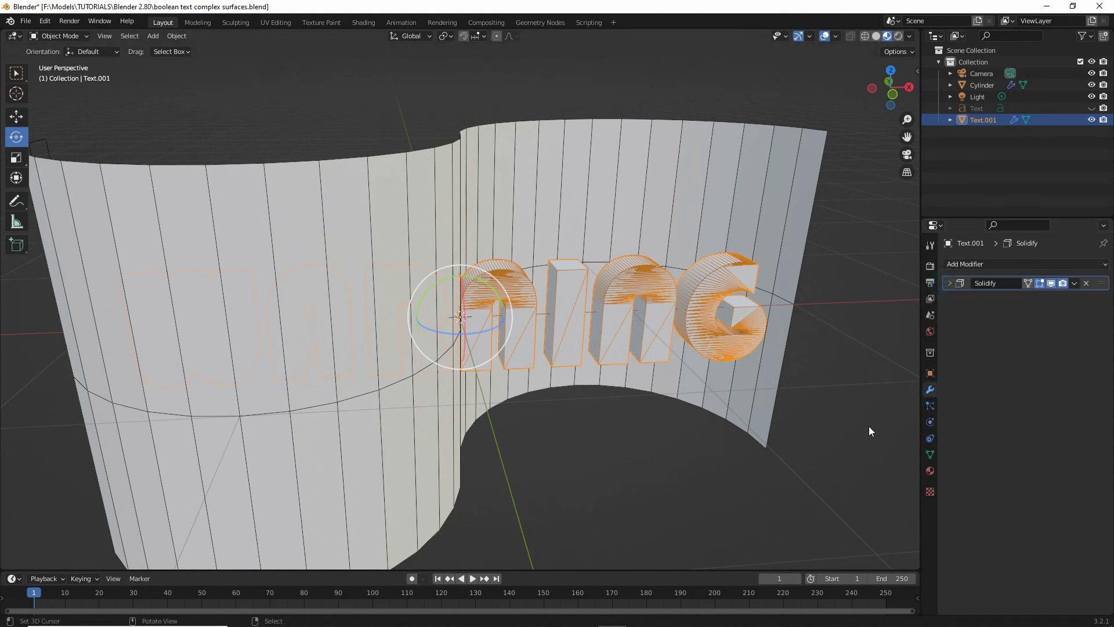
{"action": "left_click", "coordinate": [974, 264]}
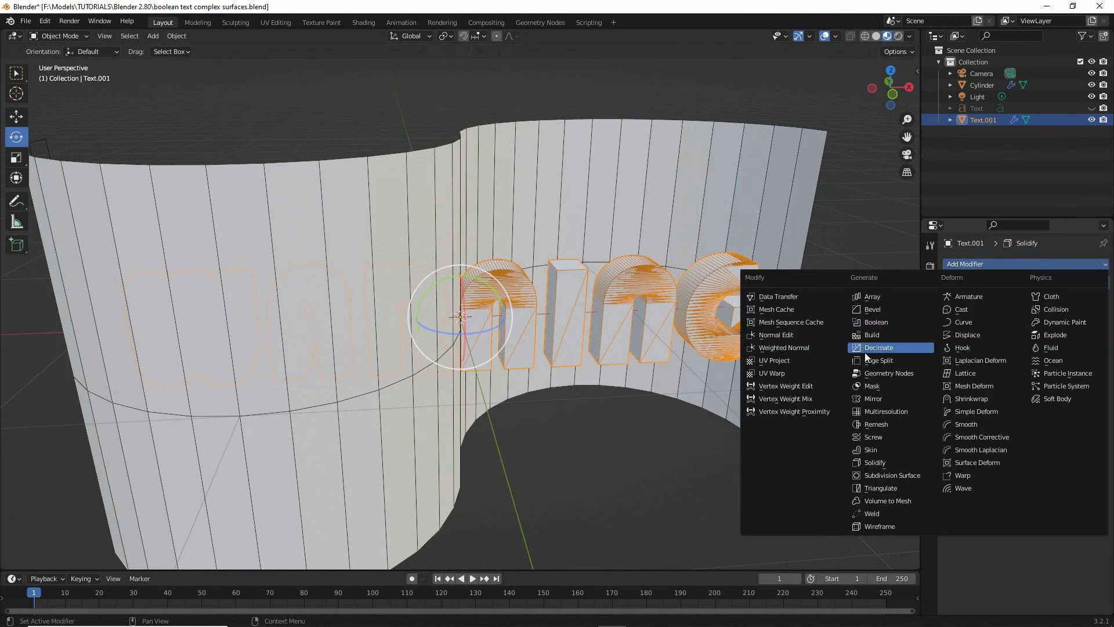
{"action": "left_click_drag", "start_coordinate": [850, 358], "coordinate": [901, 358]}
{"action": "left_click", "coordinate": [879, 346]}
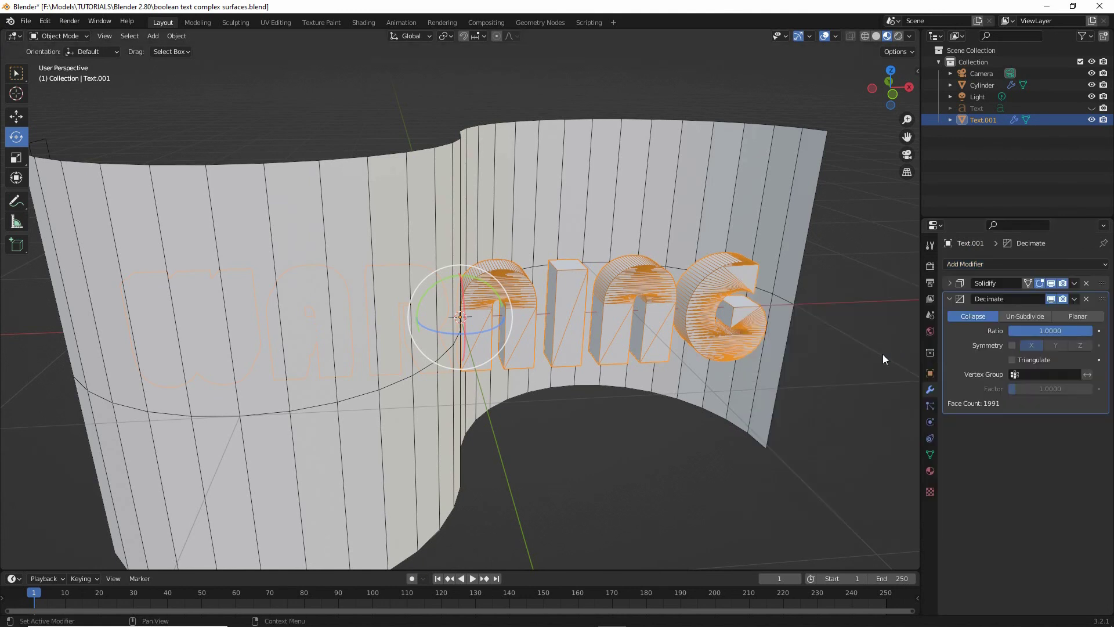
{"action": "mouse_move", "coordinate": [1088, 322]}
{"action": "left_mouse_down"}
{"action": "mouse_move", "coordinate": [1044, 320]}
{"action": "mouse_move", "coordinate": [1113, 328]}
{"action": "left_mouse_up"}
{"action": "mouse_move", "coordinate": [655, 353]}
{"action": "left_mouse_down"}
{"action": "mouse_move", "coordinate": [639, 285]}
{"action": "mouse_move", "coordinate": [620, 307]}
{"action": "mouse_move", "coordinate": [619, 338]}
{"action": "mouse_move", "coordinate": [638, 278]}
{"action": "mouse_move", "coordinate": [663, 301]}
{"action": "mouse_move", "coordinate": [663, 329]}
{"action": "left_mouse_up"}
{"action": "left_click", "coordinate": [1076, 315]}
{"action": "middle_click_drag", "start_coordinate": [705, 401], "coordinate": [607, 425]}
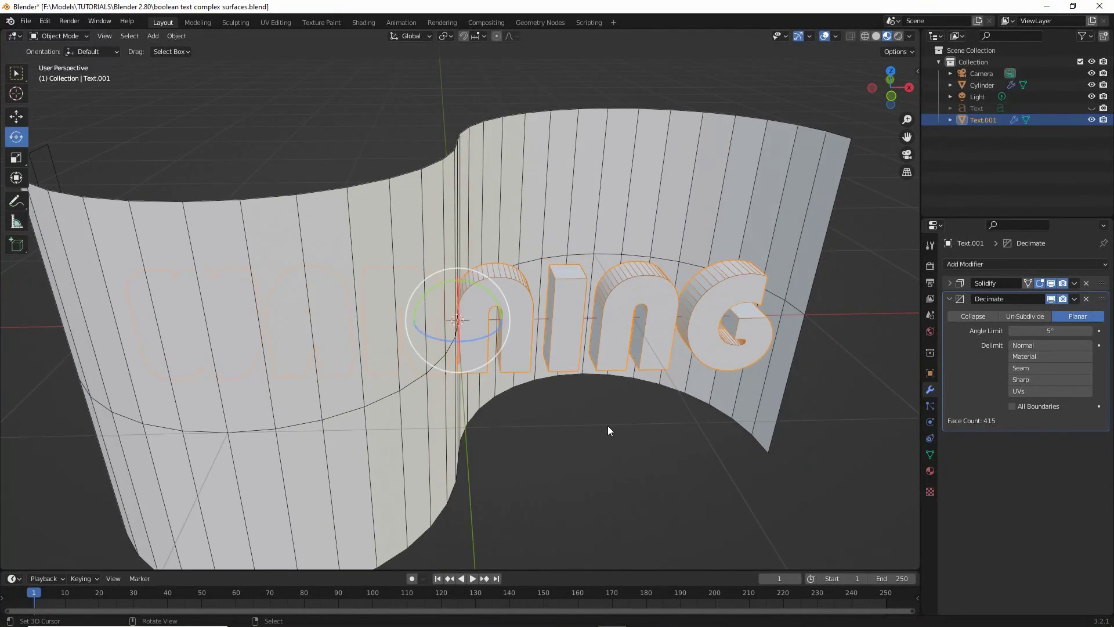
{"action": "left_click", "coordinate": [1085, 298]}
Step: Add a Remesh modifier in Sharp mode that keeps disconnected pieces
{"action": "left_click", "coordinate": [1021, 263]}
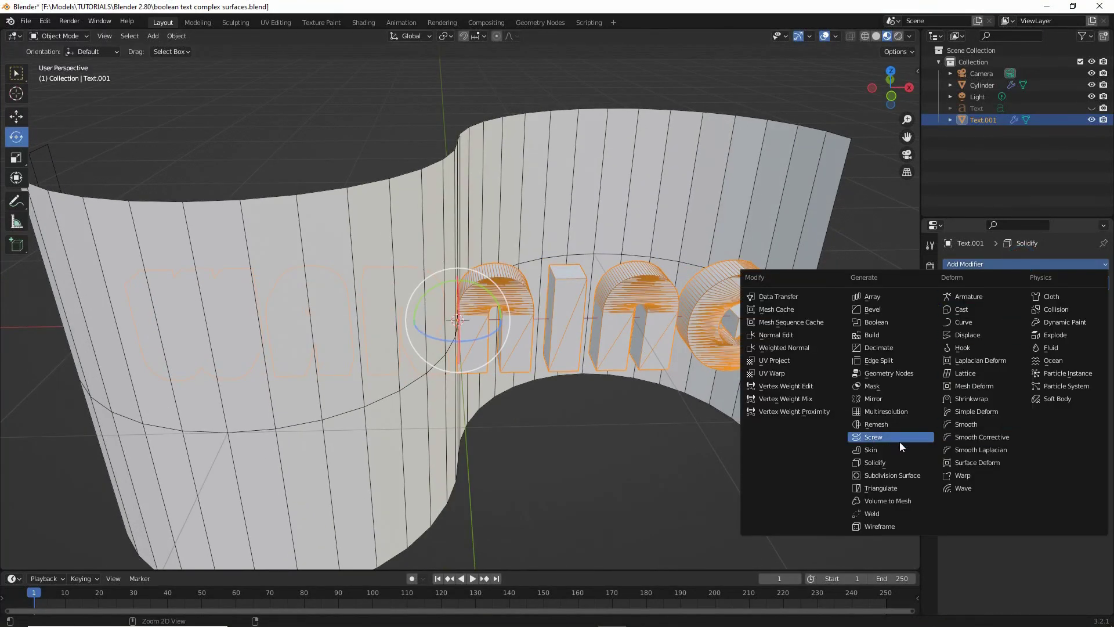
{"action": "left_click_drag", "start_coordinate": [849, 434], "coordinate": [904, 430]}
{"action": "left_click", "coordinate": [877, 426]}
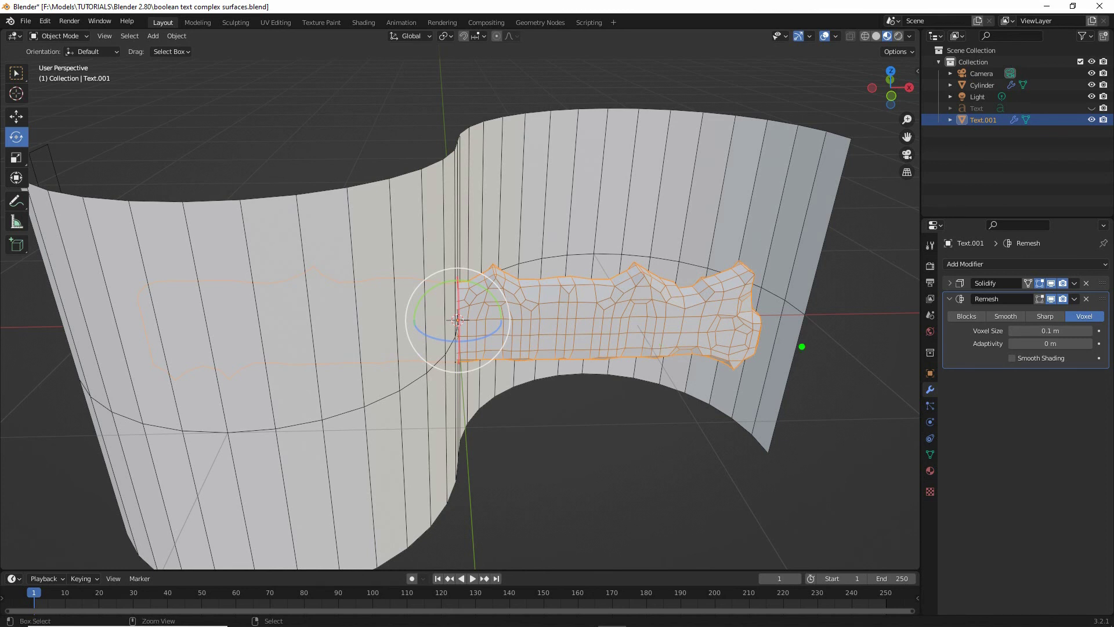
{"action": "left_click_drag", "start_coordinate": [1032, 323], "coordinate": [1058, 324]}
{"action": "left_click", "coordinate": [1044, 316]}
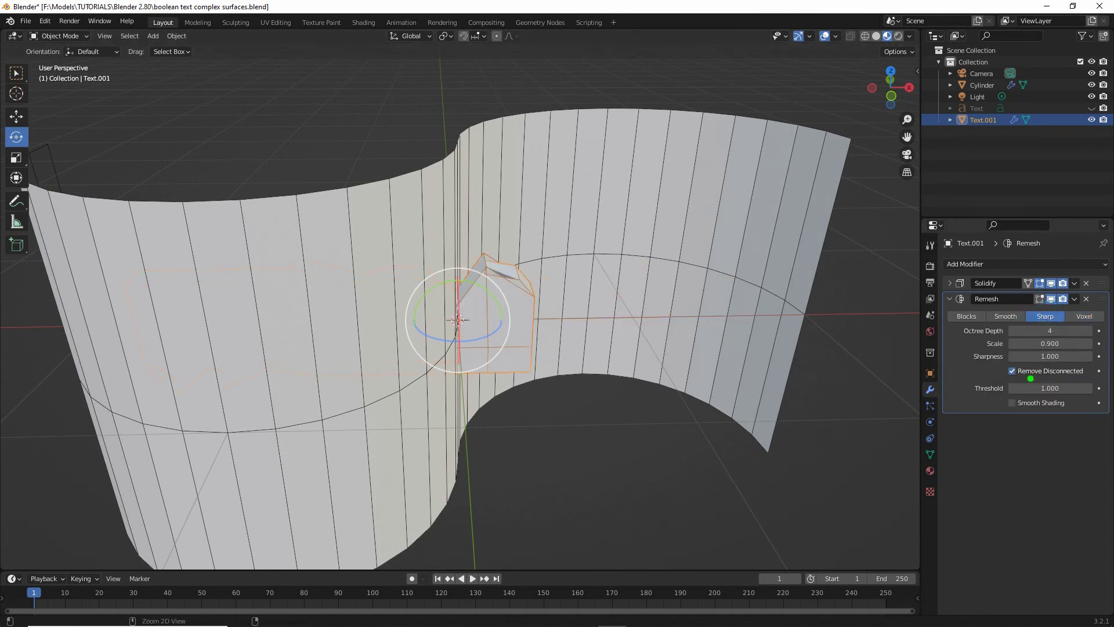
{"action": "mouse_move", "coordinate": [1030, 378]}
{"action": "left_mouse_down"}
{"action": "mouse_move", "coordinate": [1008, 379]}
{"action": "mouse_move", "coordinate": [1089, 379]}
{"action": "left_mouse_up"}
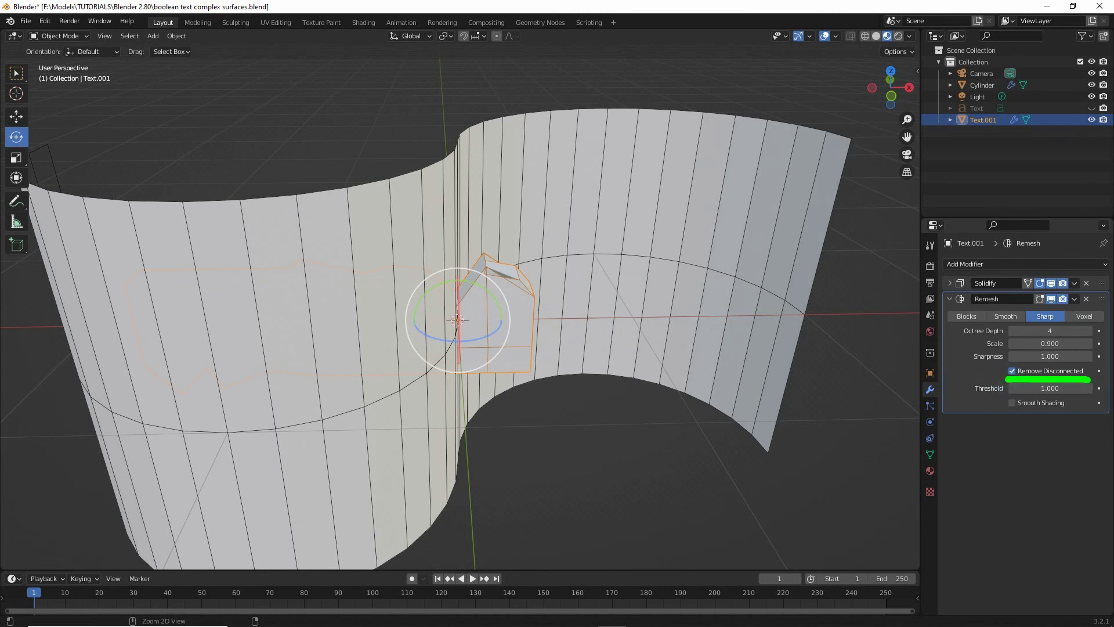
{"action": "left_click", "coordinate": [1013, 371]}
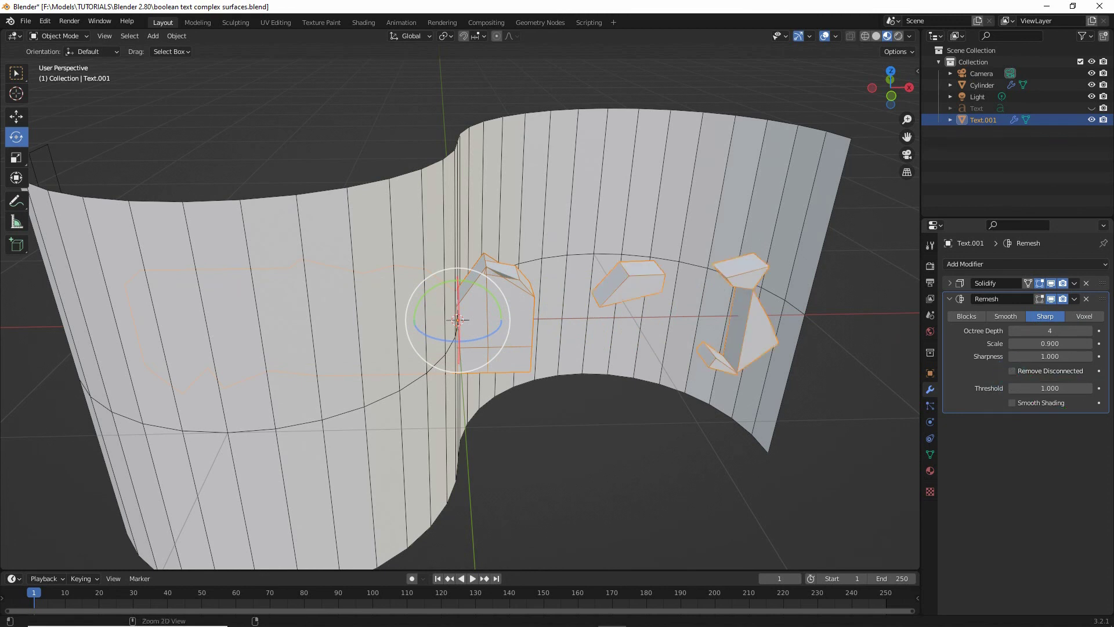
Step: Raise the Remesh Octree Depth from 4 to 7 and inspect the denser letters
{"action": "left_click_drag", "start_coordinate": [959, 341], "coordinate": [1020, 341]}
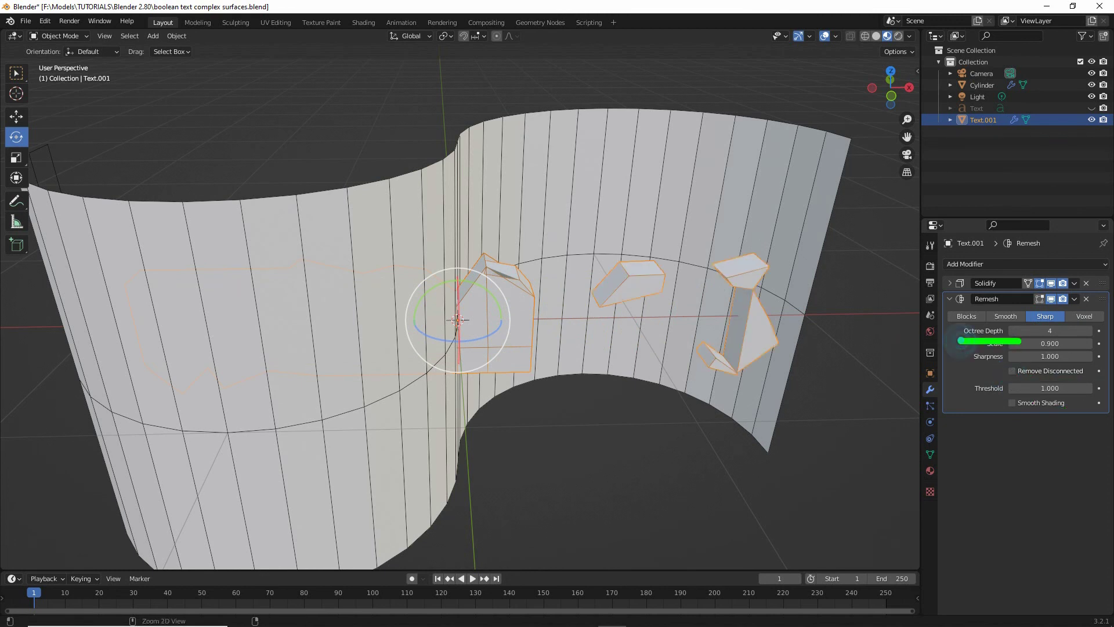
{"action": "left_click", "coordinate": [1089, 331]}
{"action": "left_click", "coordinate": [1088, 330]}
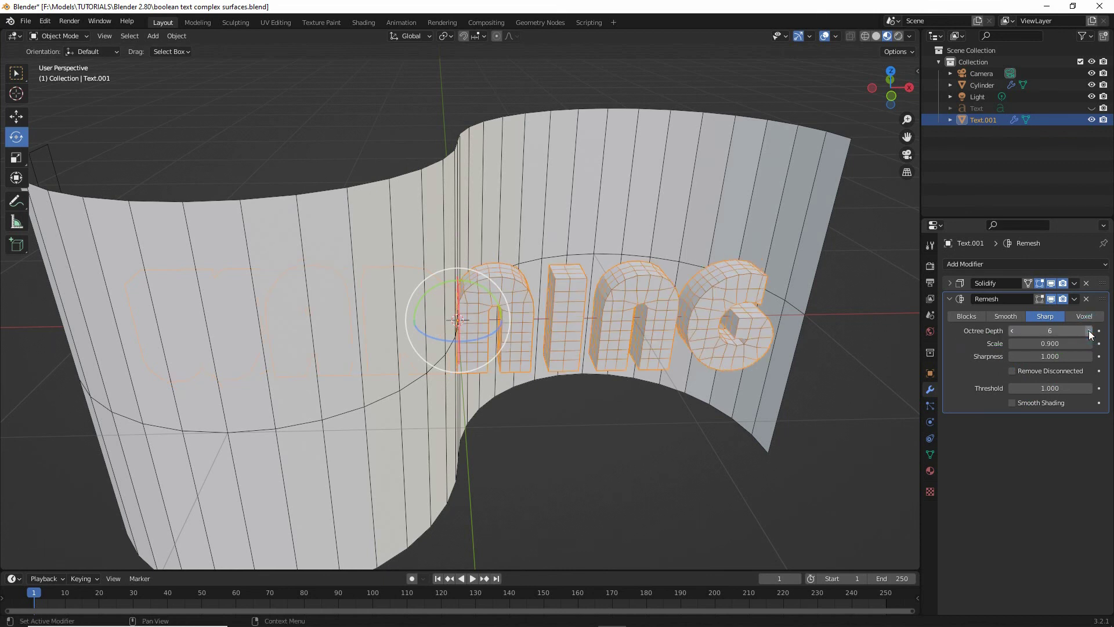
{"action": "left_click", "coordinate": [1089, 330]}
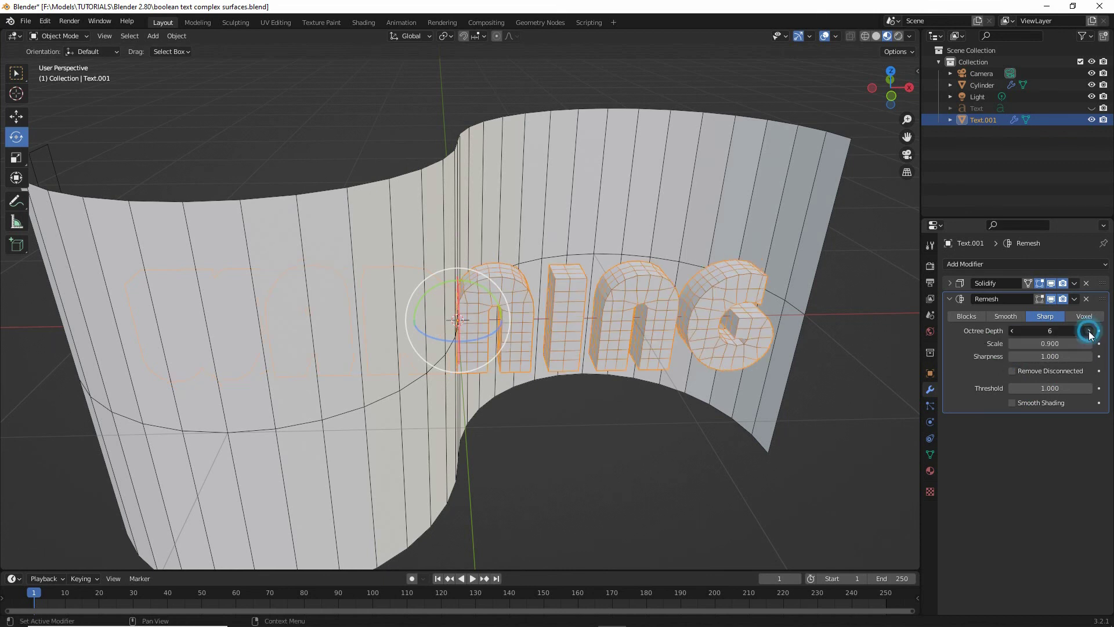
{"action": "left_click", "coordinate": [1013, 331]}
{"action": "middle_click_drag", "start_coordinate": [635, 426], "coordinate": [584, 377]}
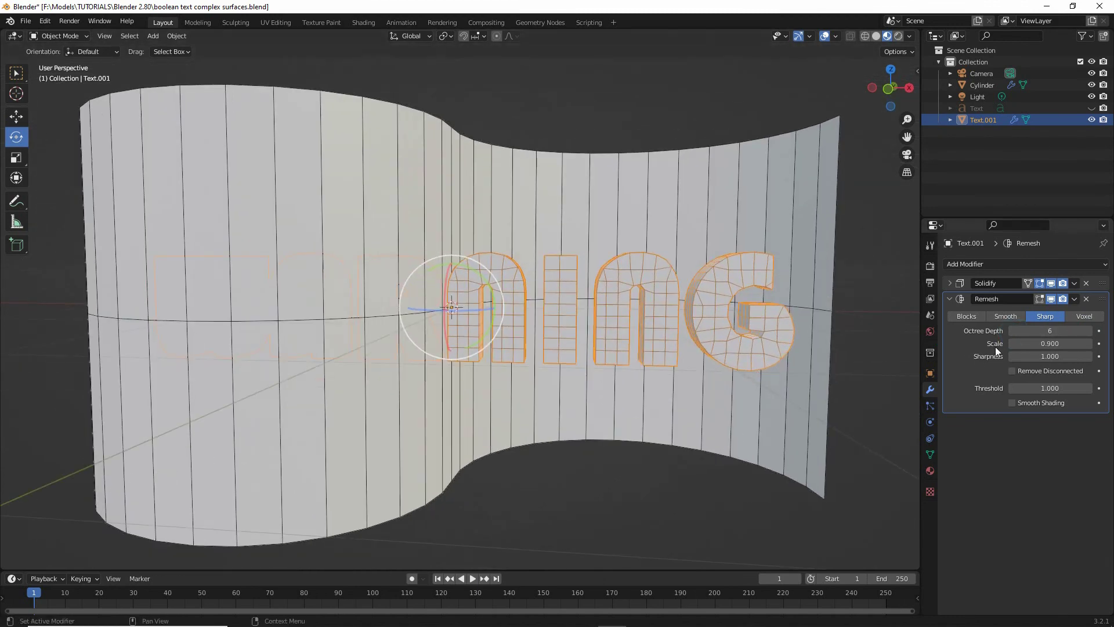
{"action": "left_click", "coordinate": [1088, 331]}
{"action": "middle_click_drag", "start_coordinate": [513, 367], "coordinate": [537, 386]}
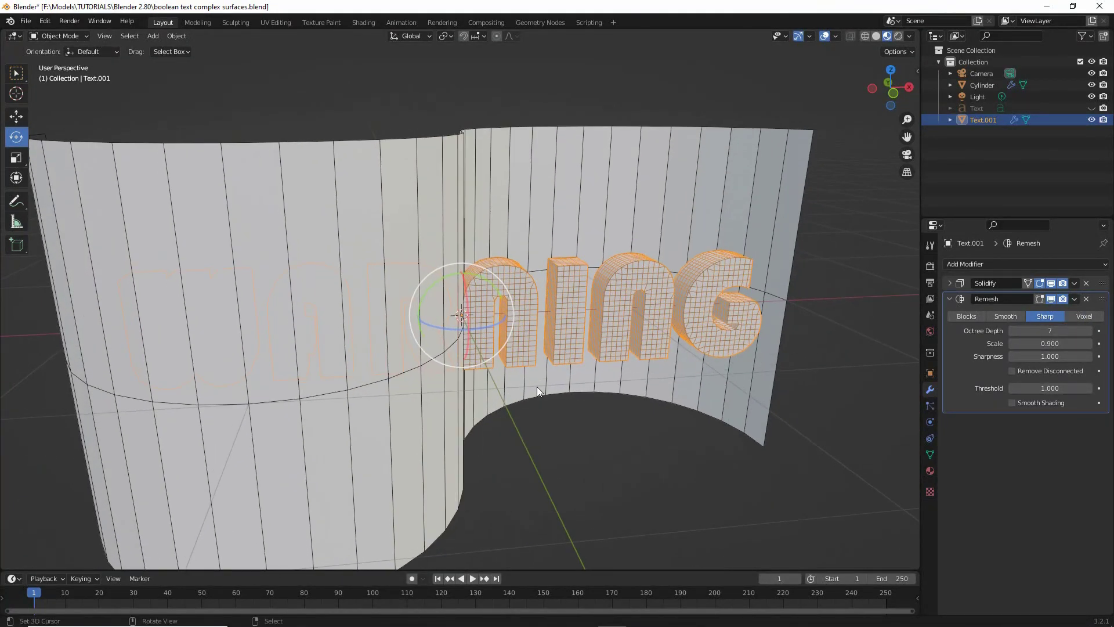
{"action": "mouse_move", "coordinate": [537, 386]}
{"action": "middle_mouse_down"}
{"action": "mouse_move", "coordinate": [543, 367]}
{"action": "mouse_move", "coordinate": [549, 383]}
{"action": "middle_mouse_up"}
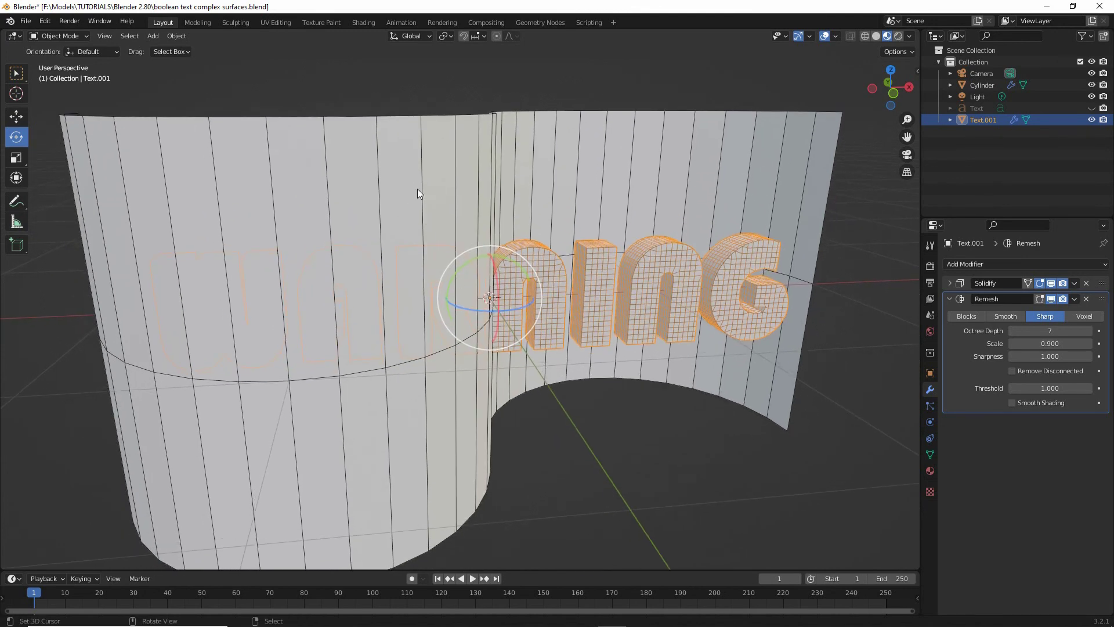
Step: Select the wavy Cylinder to show its Boolean modifier set to Difference with the Exact solver
{"action": "middle_click_drag", "start_coordinate": [479, 239], "coordinate": [412, 215]}
{"action": "left_click", "coordinate": [412, 220]}
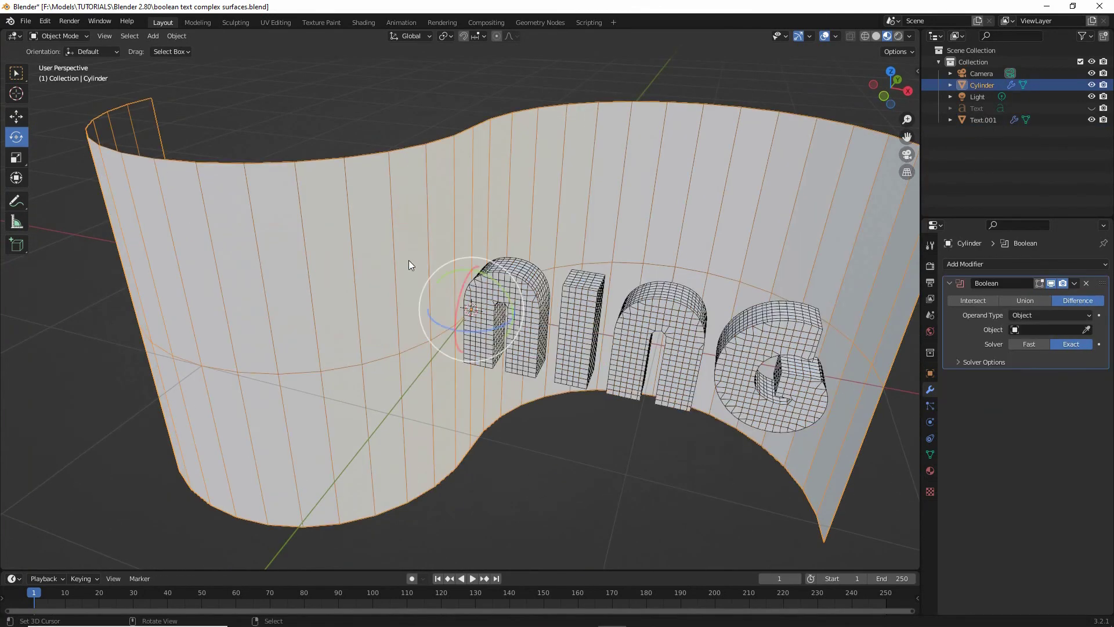
{"action": "middle_click_drag", "start_coordinate": [410, 264], "coordinate": [430, 355]}
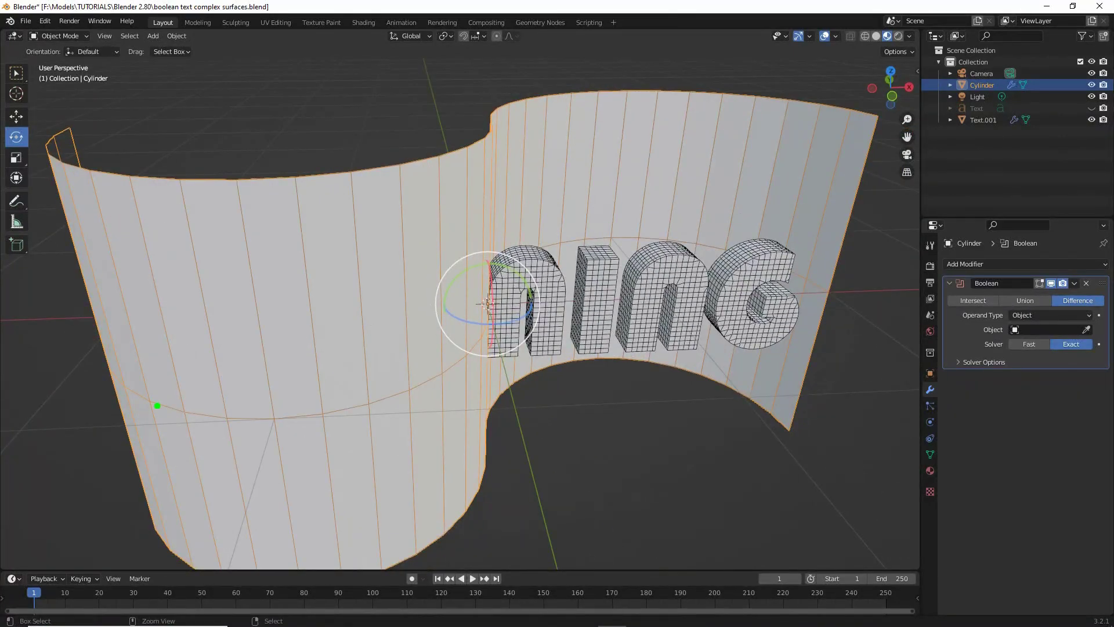
{"action": "mouse_move", "coordinate": [131, 376]}
{"action": "left_mouse_down"}
{"action": "mouse_move", "coordinate": [182, 418]}
{"action": "mouse_move", "coordinate": [516, 328]}
{"action": "mouse_move", "coordinate": [793, 281]}
{"action": "mouse_move", "coordinate": [773, 290]}
{"action": "left_mouse_up"}
{"action": "left_click_drag", "start_coordinate": [124, 393], "coordinate": [165, 381]}
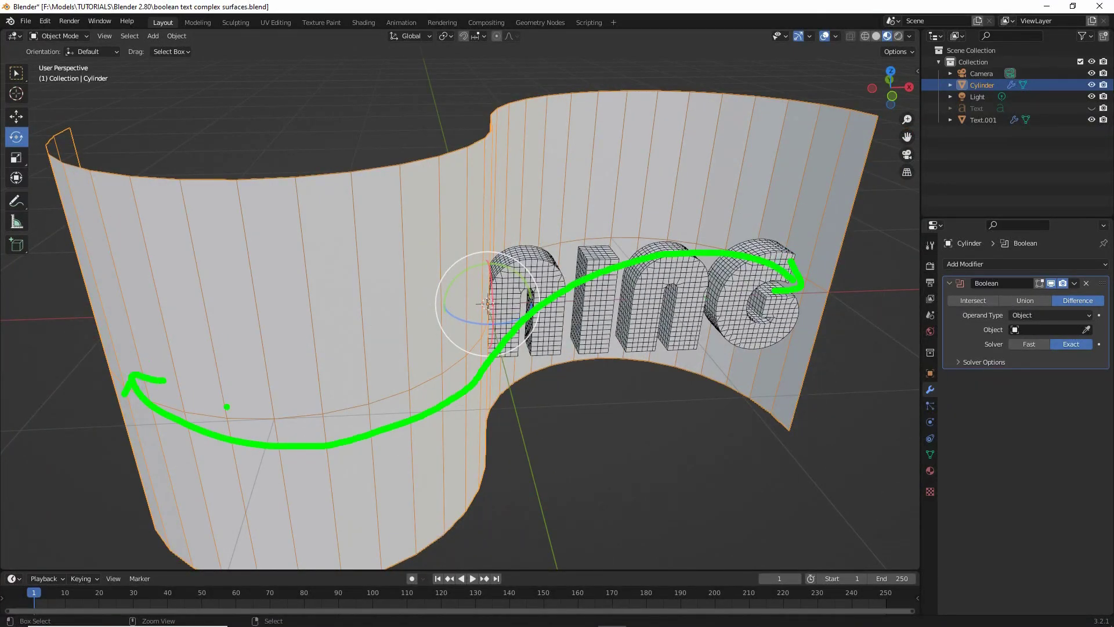
{"action": "key", "text": "Escape"}
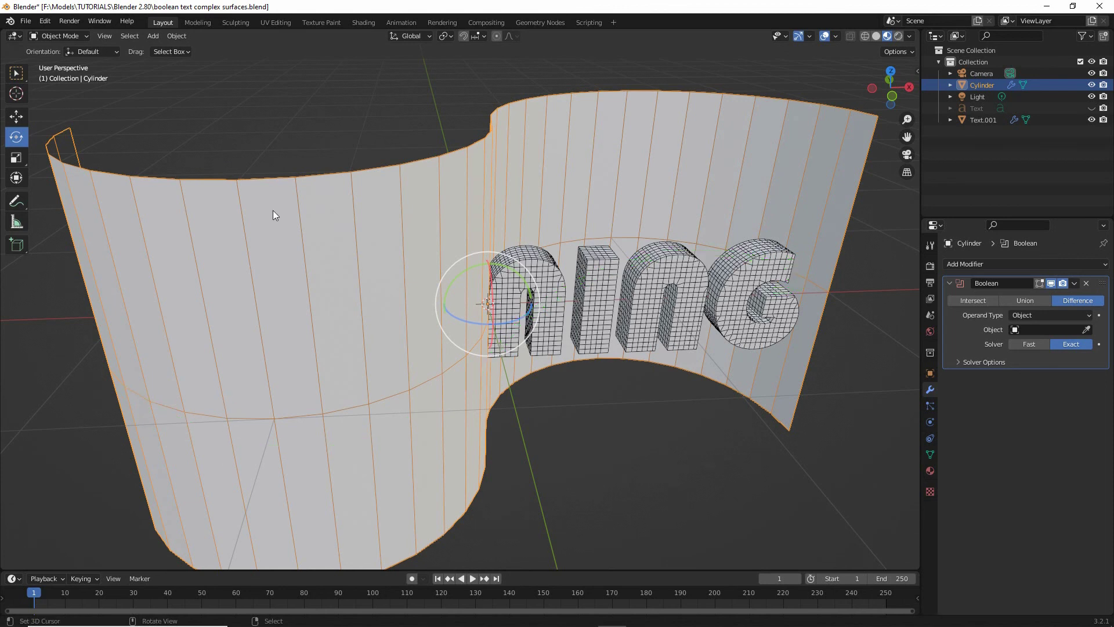
Step: Put the Cylinder in Edit Mode and select the horizontal edge loop around its middle
{"action": "left_click", "coordinate": [58, 36]}
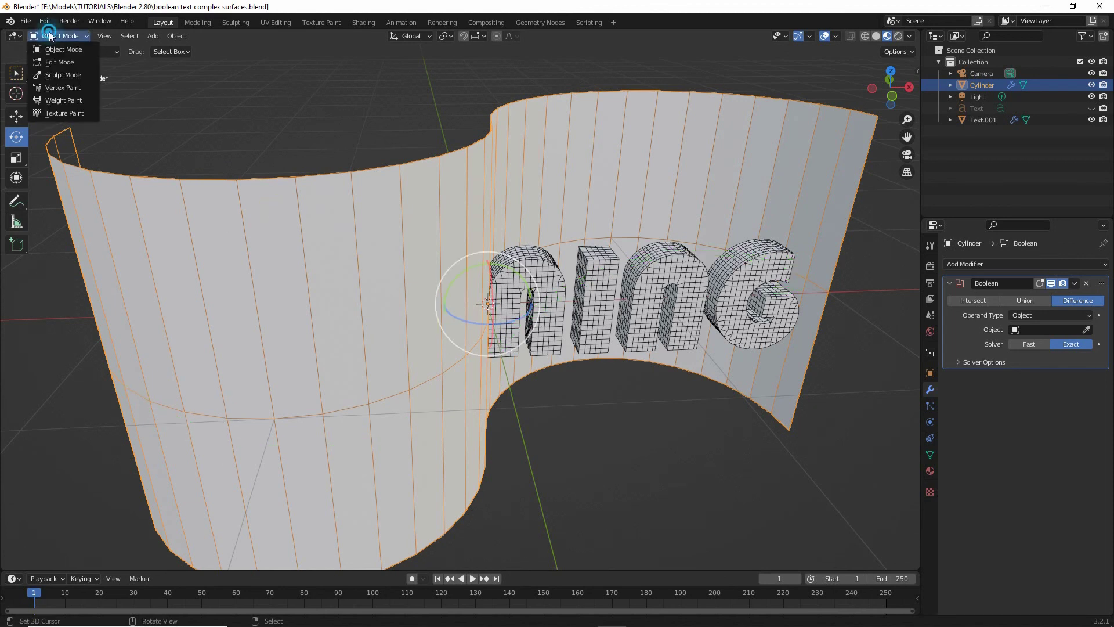
{"action": "left_click", "coordinate": [50, 64]}
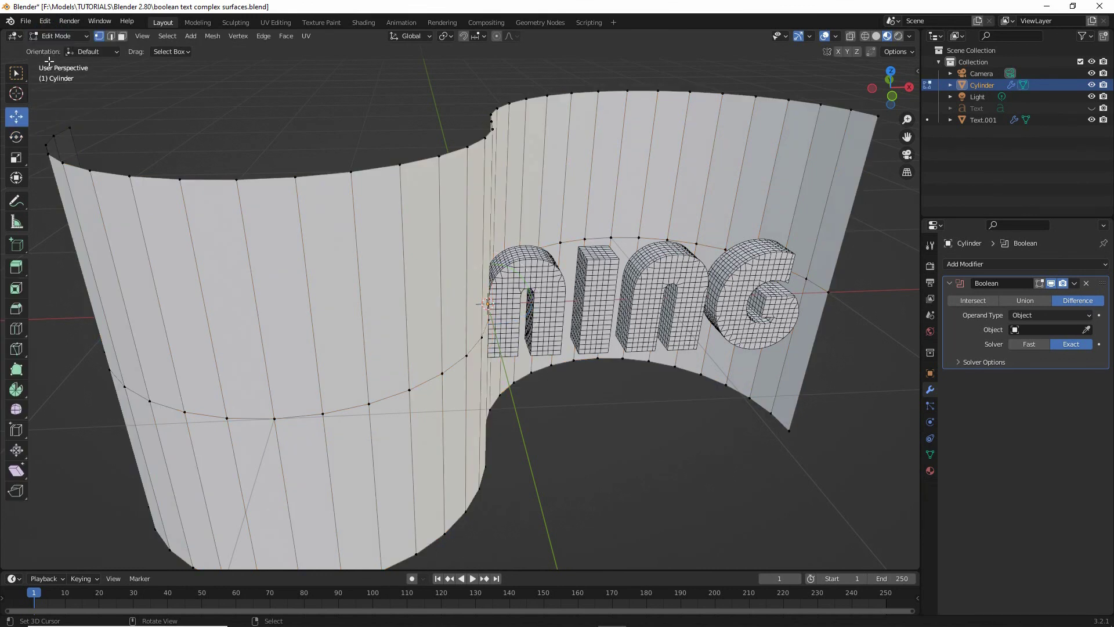
{"action": "left_click", "coordinate": [357, 411], "text": "alt"}
{"action": "middle_click_drag", "start_coordinate": [458, 414], "coordinate": [432, 395]}
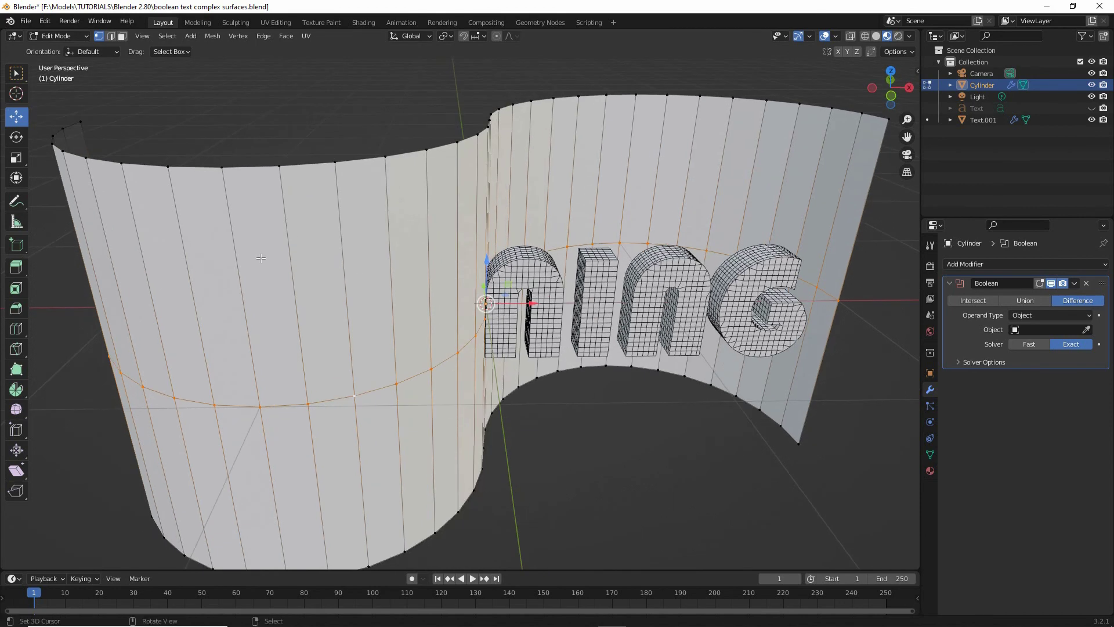
Step: Duplicate the selected edge loop from the Mesh menu, keeping the copy in place
{"action": "left_click", "coordinate": [212, 36]}
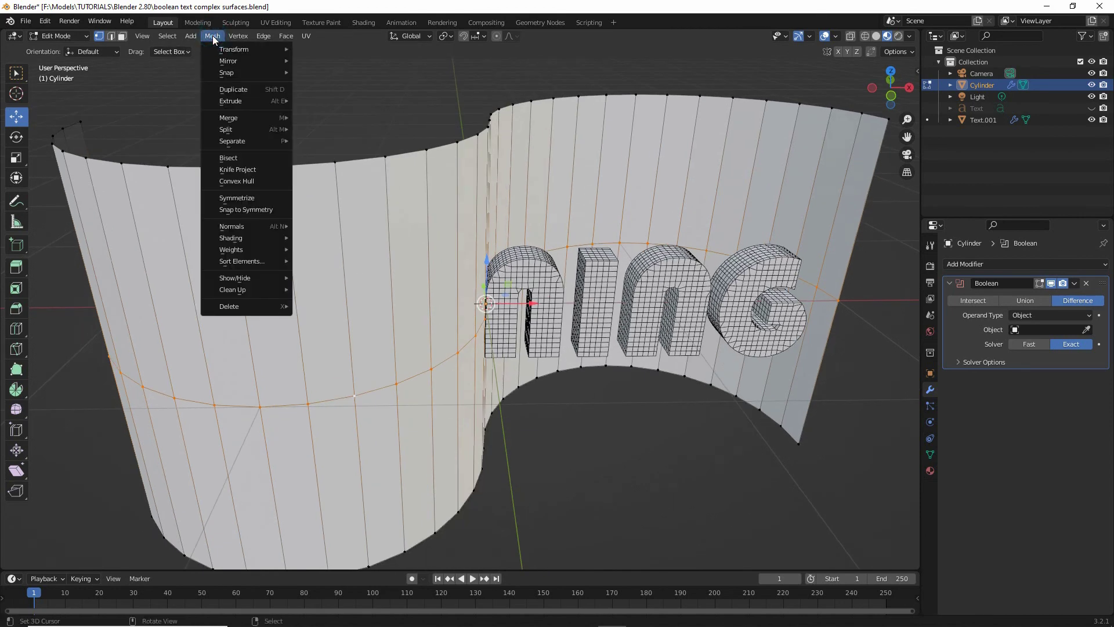
{"action": "left_click", "coordinate": [235, 91]}
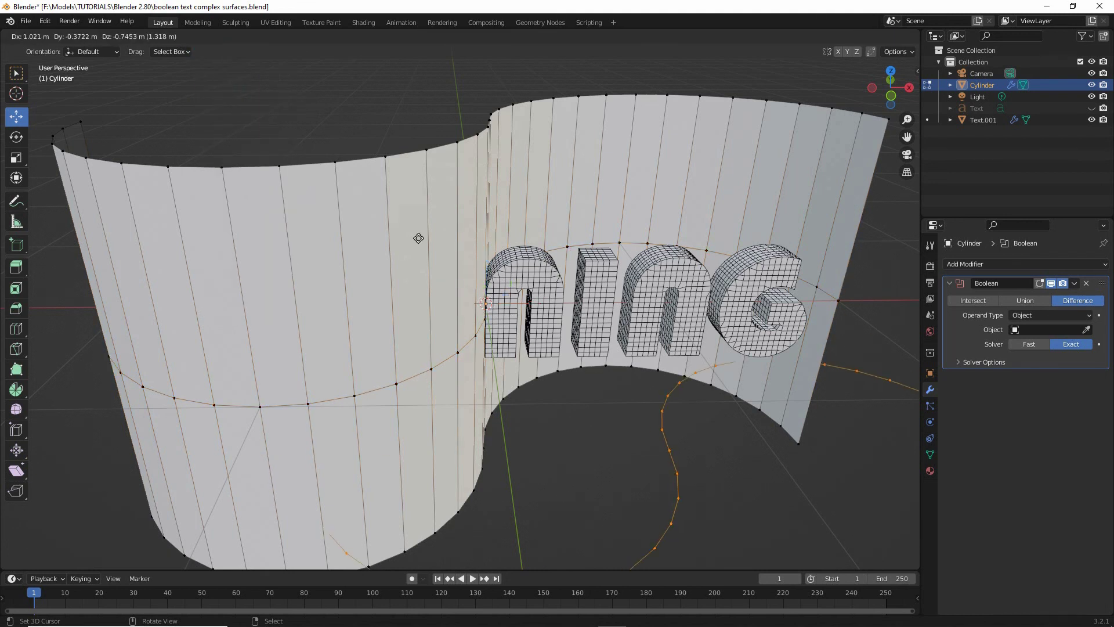
{"action": "right_click", "coordinate": [347, 231]}
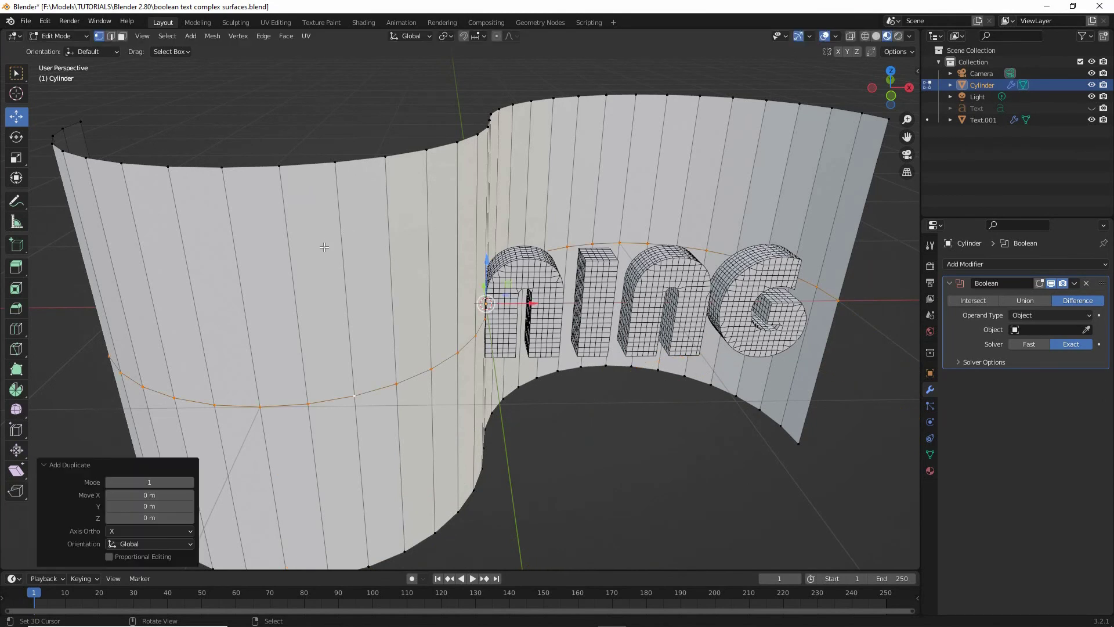
{"action": "left_click", "coordinate": [213, 36]}
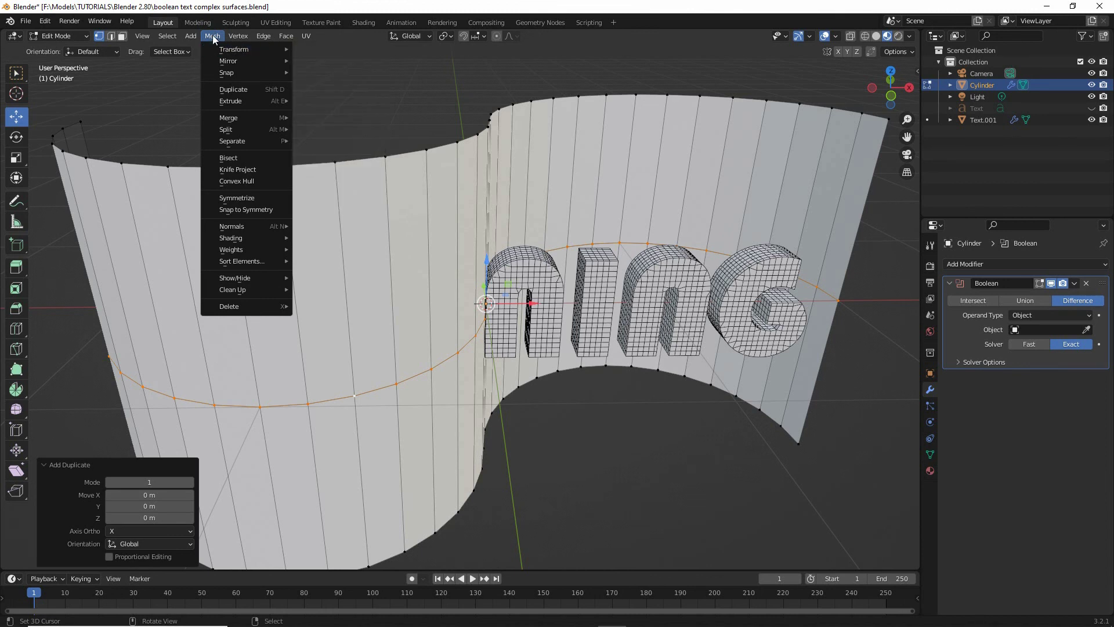
Step: Separate the duplicated loop into its own object with Mesh > Separate > Selection
{"action": "mouse_move", "coordinate": [235, 142]}
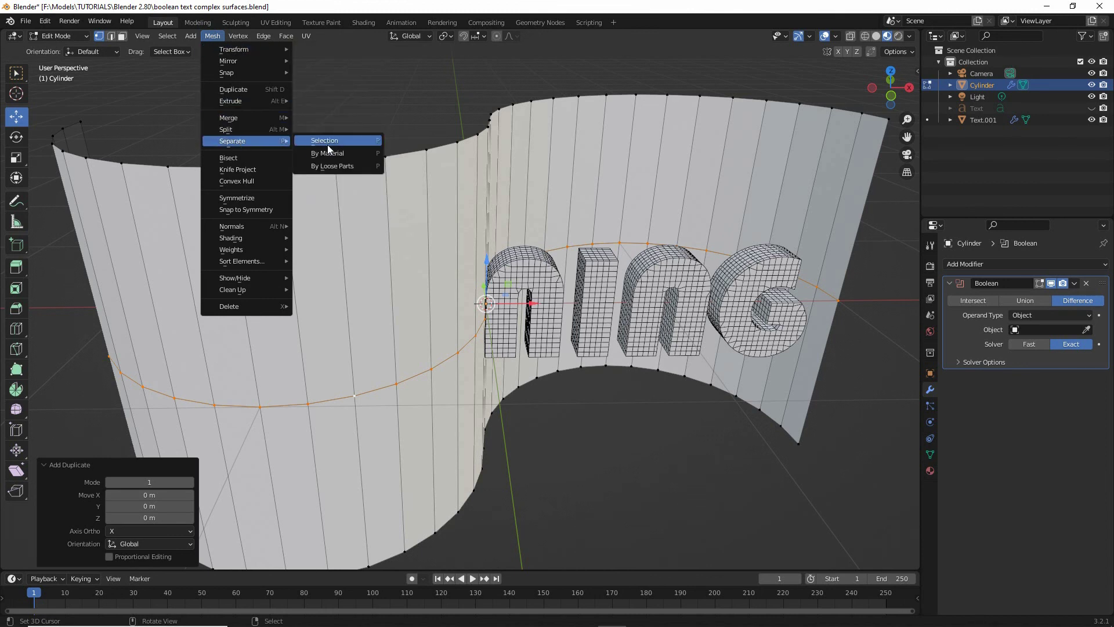
{"action": "left_click_drag", "start_coordinate": [306, 147], "coordinate": [341, 147]}
{"action": "left_click_drag", "start_coordinate": [219, 149], "coordinate": [254, 146]}
{"action": "left_click_drag", "start_coordinate": [203, 43], "coordinate": [235, 43]}
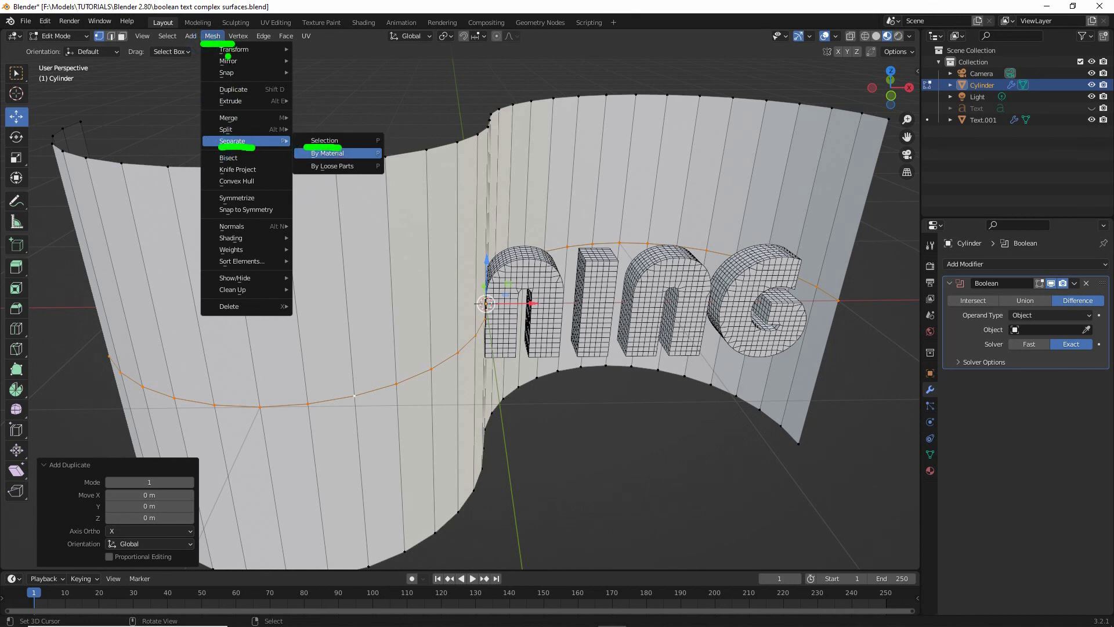
{"action": "mouse_move", "coordinate": [232, 141]}
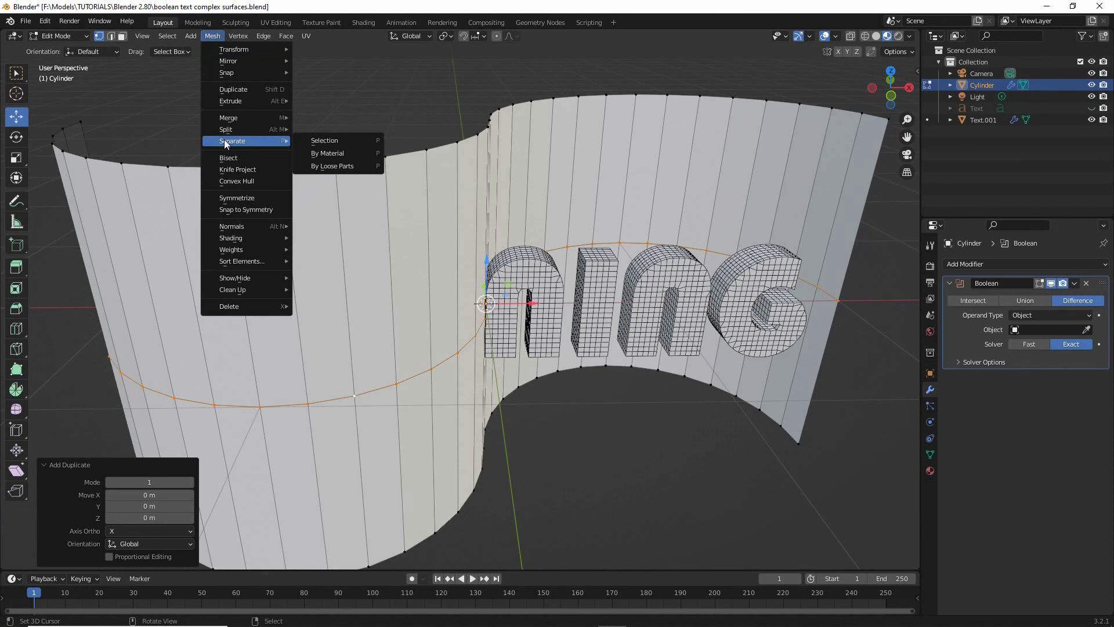
{"action": "left_click", "coordinate": [328, 141]}
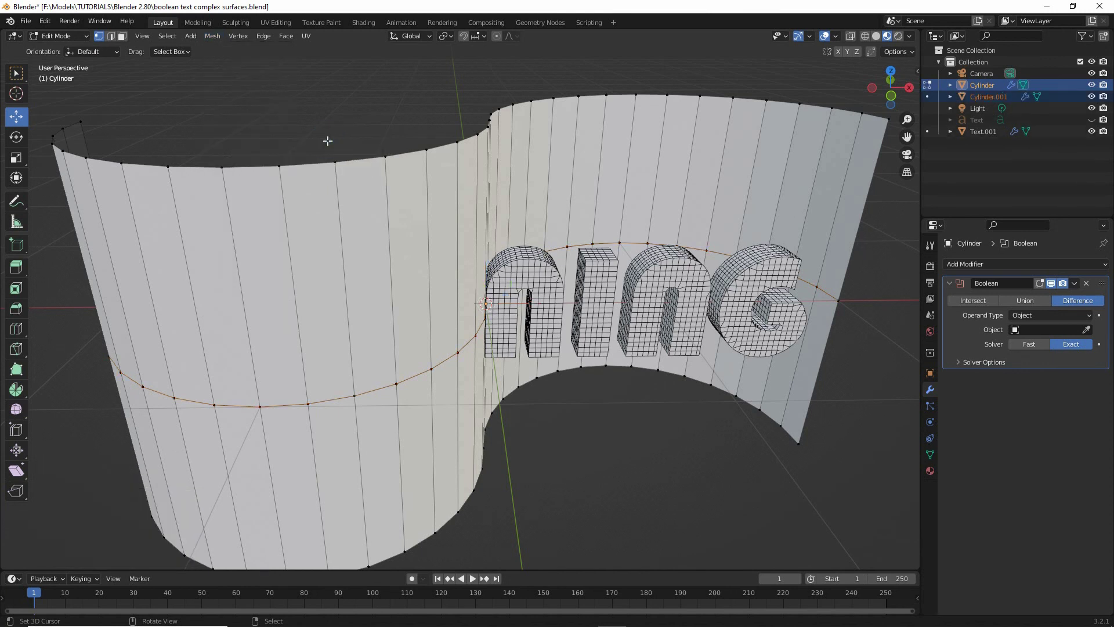
Step: Return to Object Mode, select Cylinder.001 and hide the original Cylinder
{"action": "left_click", "coordinate": [56, 38]}
{"action": "left_click", "coordinate": [56, 49]}
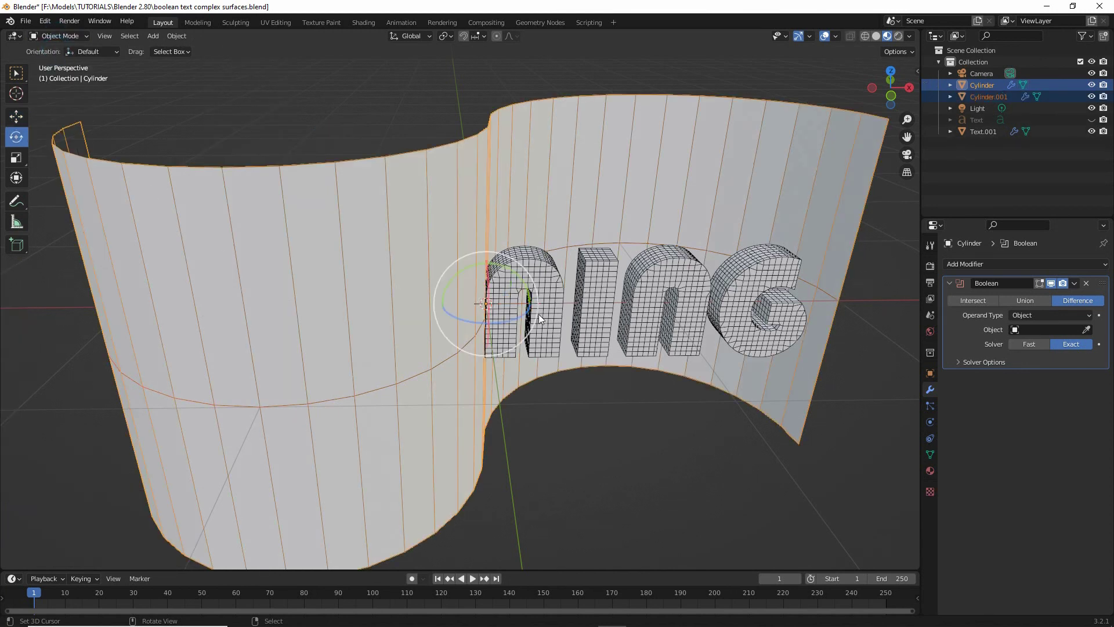
{"action": "left_click", "coordinate": [413, 373]}
{"action": "left_click", "coordinate": [414, 381]}
{"action": "left_click", "coordinate": [981, 96]}
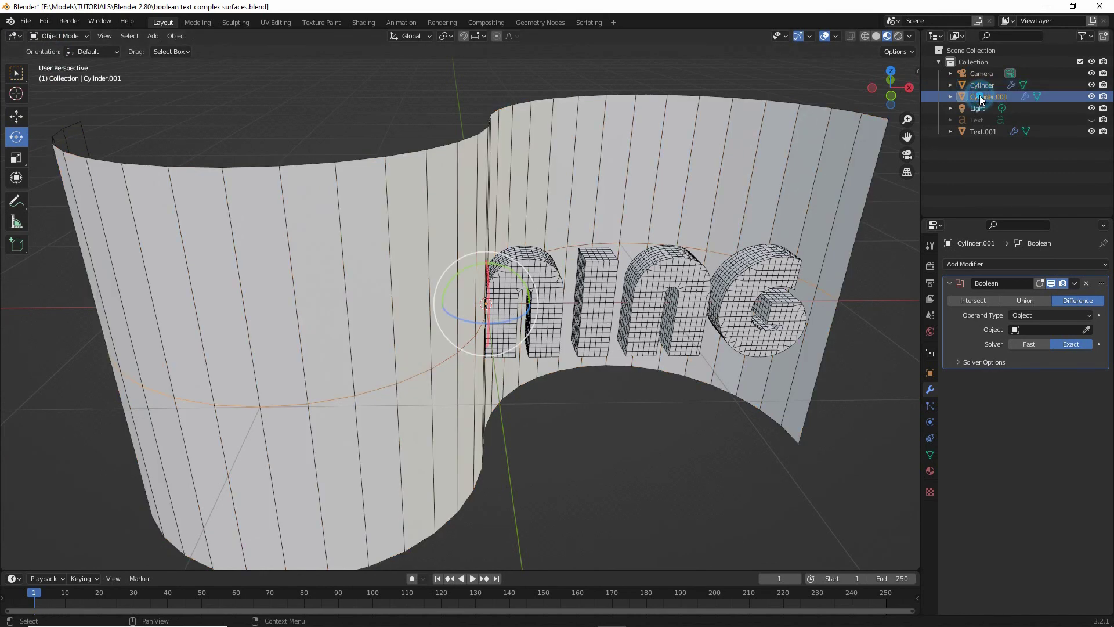
{"action": "left_click", "coordinate": [1091, 85]}
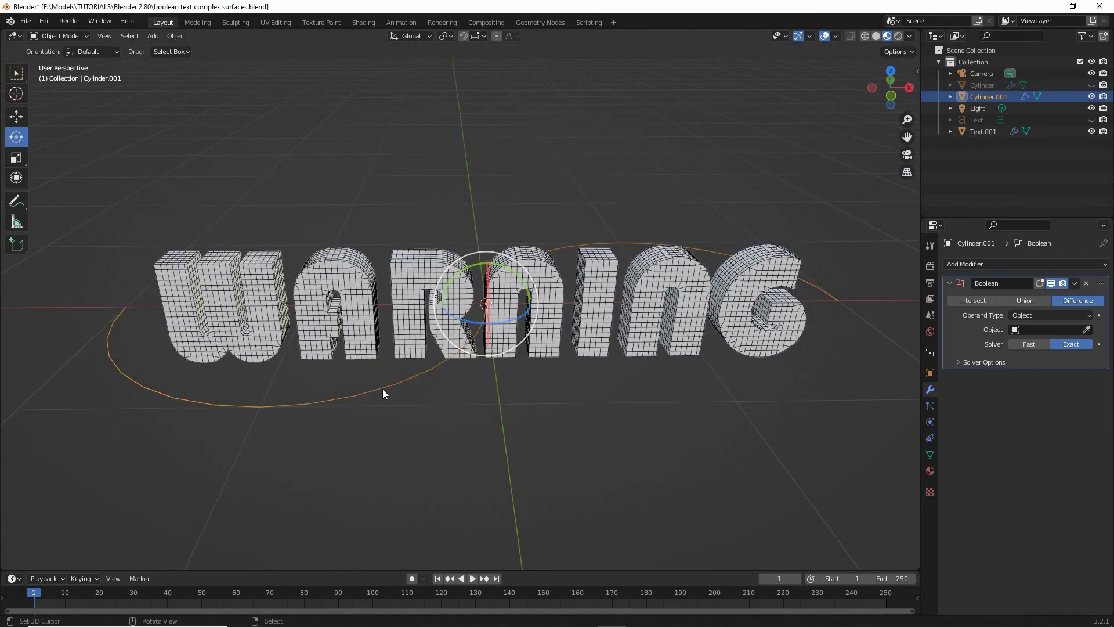
Step: Convert the loop to a curve with Object > Convert > Curve, keeping the original
{"action": "middle_click_drag", "start_coordinate": [383, 393], "coordinate": [450, 367]}
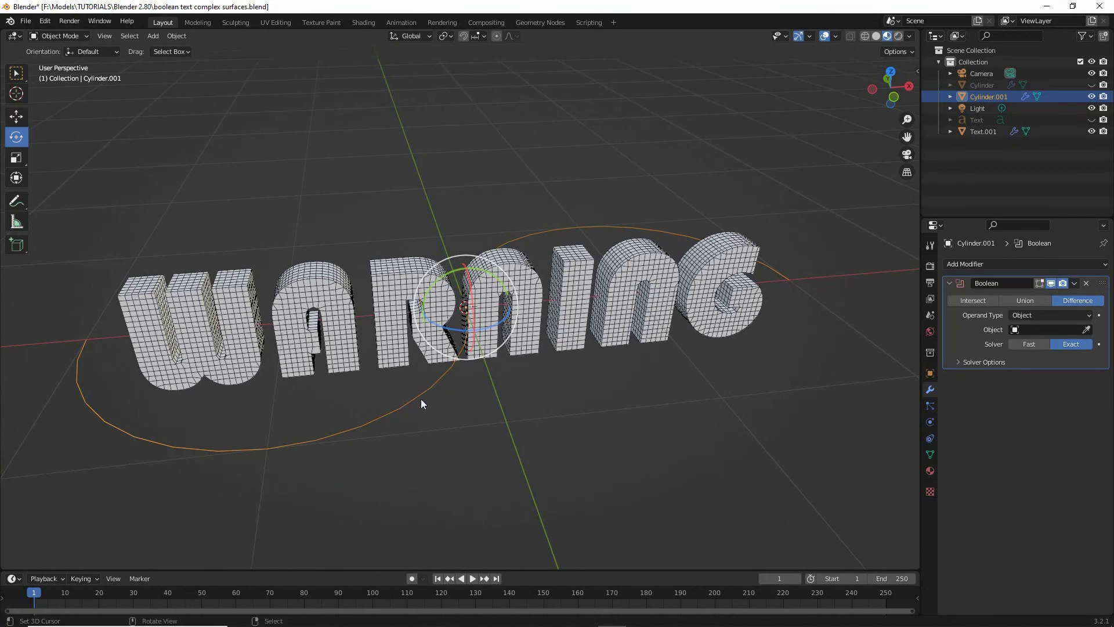
{"action": "left_click", "coordinate": [177, 36]}
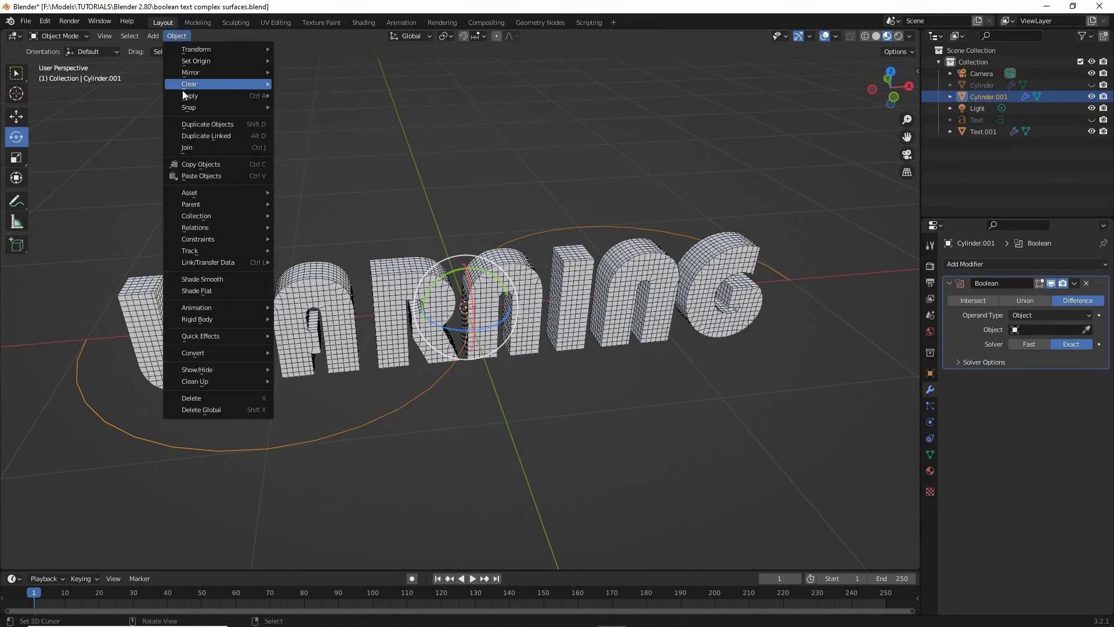
{"action": "mouse_move", "coordinate": [198, 355]}
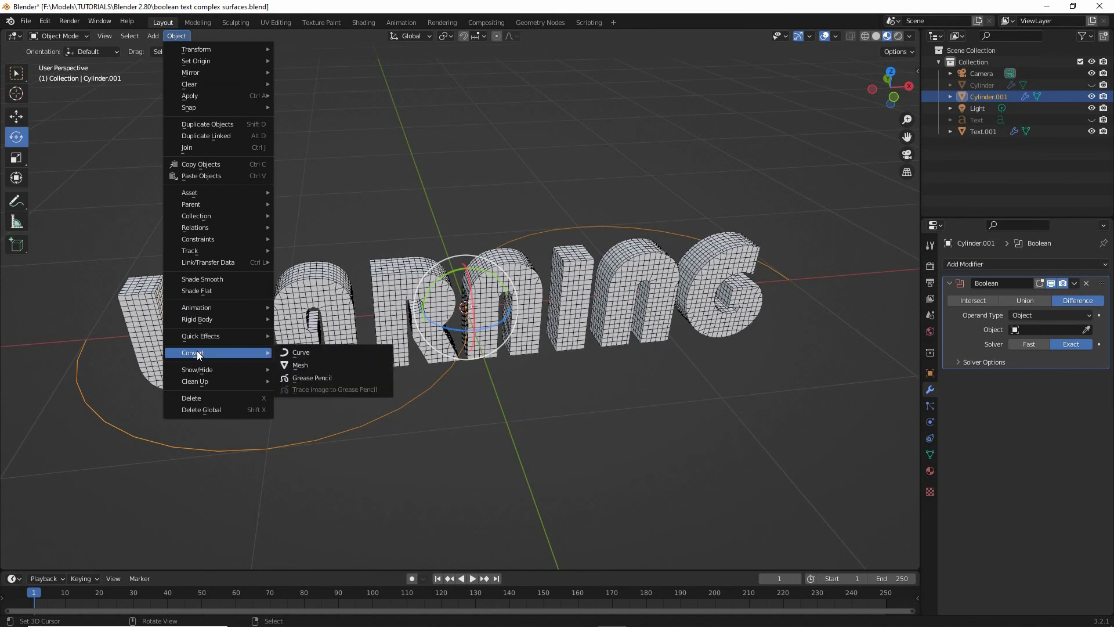
{"action": "left_click_drag", "start_coordinate": [279, 362], "coordinate": [317, 361]}
{"action": "left_click_drag", "start_coordinate": [175, 364], "coordinate": [216, 363]}
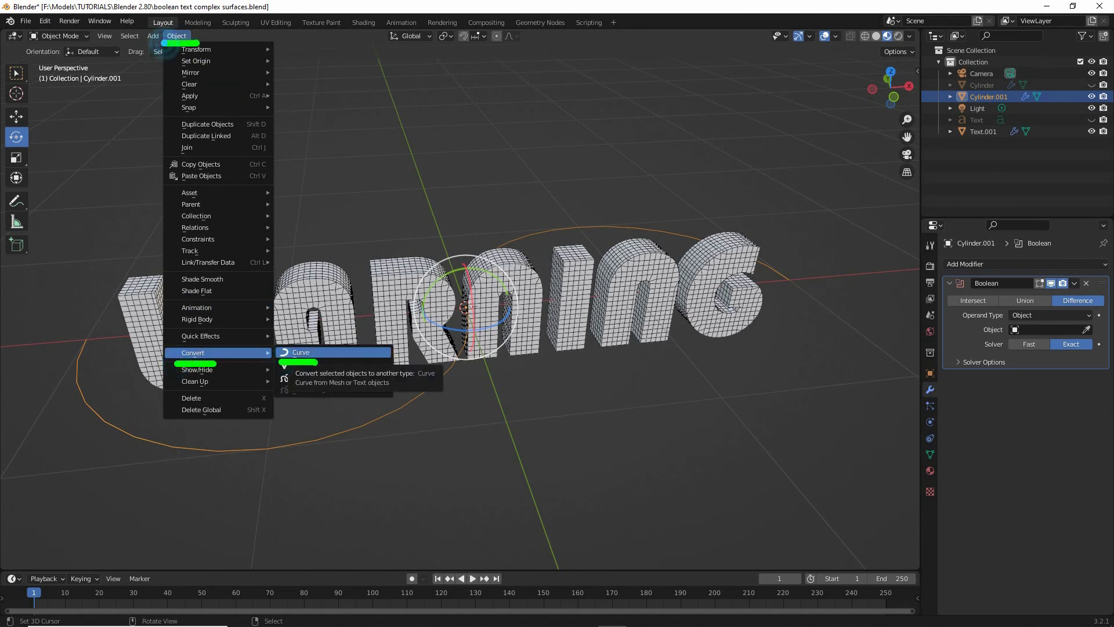
{"action": "key", "text": "Escape"}
{"action": "mouse_move", "coordinate": [199, 353]}
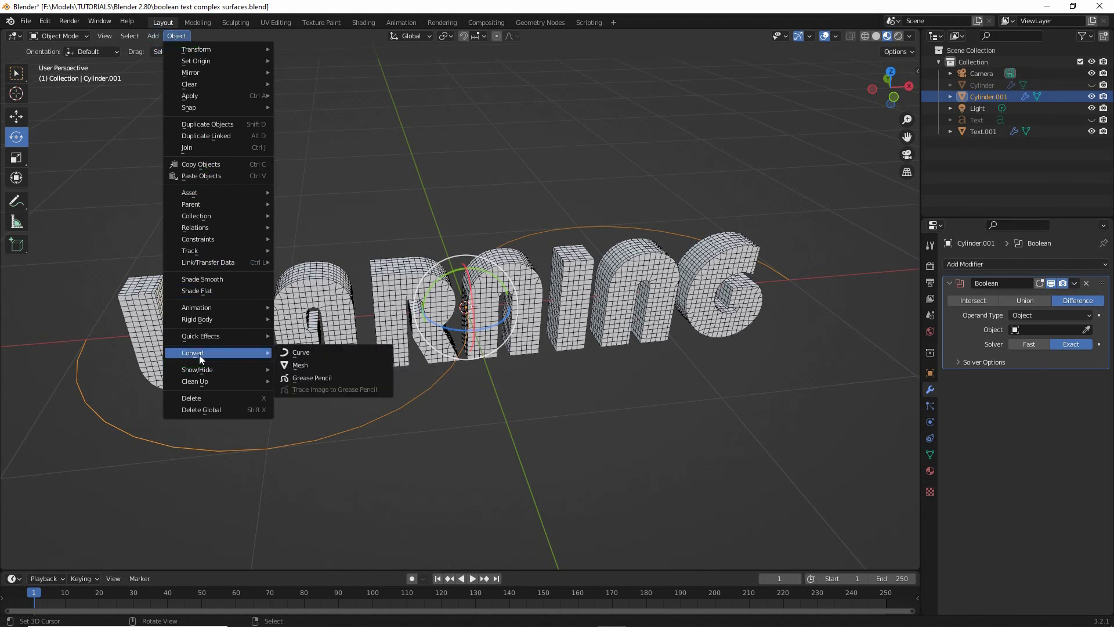
{"action": "left_click", "coordinate": [308, 353]}
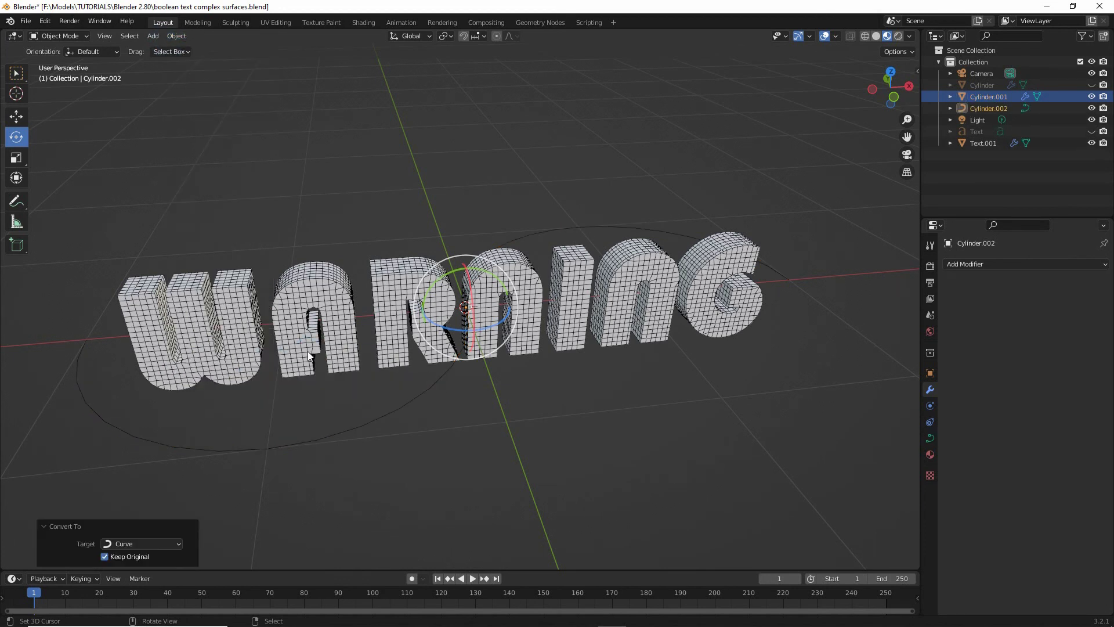
Step: Hide Cylinder.001 and select the new curve Cylinder.002
{"action": "mouse_move", "coordinate": [49, 517]}
{"action": "left_mouse_down"}
{"action": "mouse_move", "coordinate": [105, 519]}
{"action": "mouse_move", "coordinate": [75, 541]}
{"action": "mouse_move", "coordinate": [155, 569]}
{"action": "left_mouse_up"}
{"action": "key", "text": "Escape"}
{"action": "left_click", "coordinate": [128, 543]}
{"action": "key", "text": "Escape"}
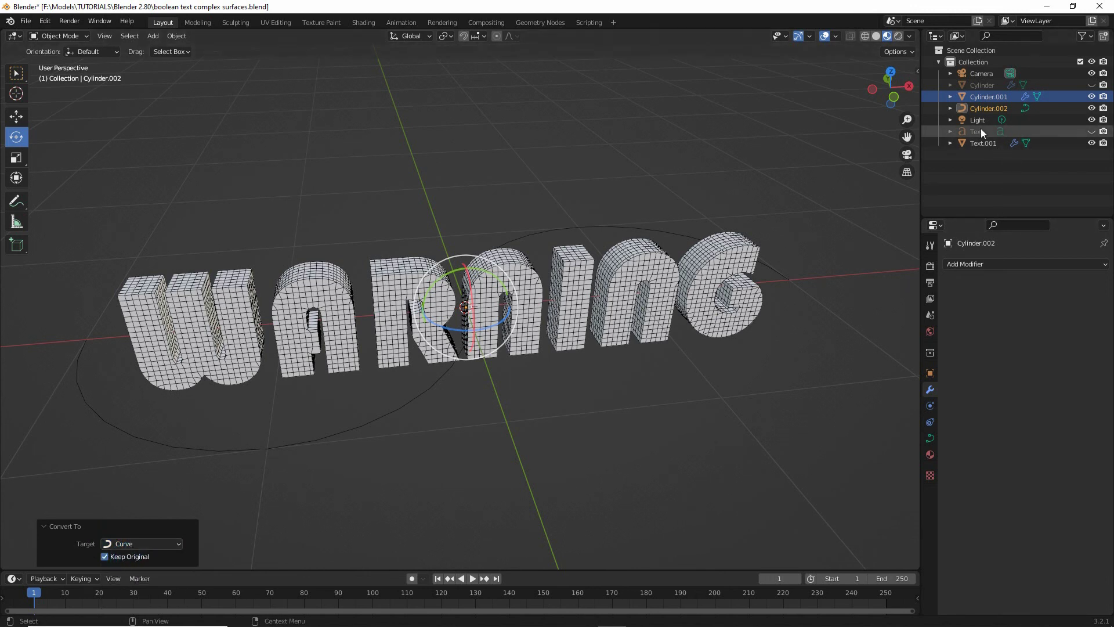
{"action": "mouse_move", "coordinate": [958, 119]}
{"action": "left_mouse_down"}
{"action": "mouse_move", "coordinate": [1013, 120]}
{"action": "mouse_move", "coordinate": [977, 102]}
{"action": "mouse_move", "coordinate": [1006, 101]}
{"action": "left_mouse_up"}
{"action": "key", "text": "Escape"}
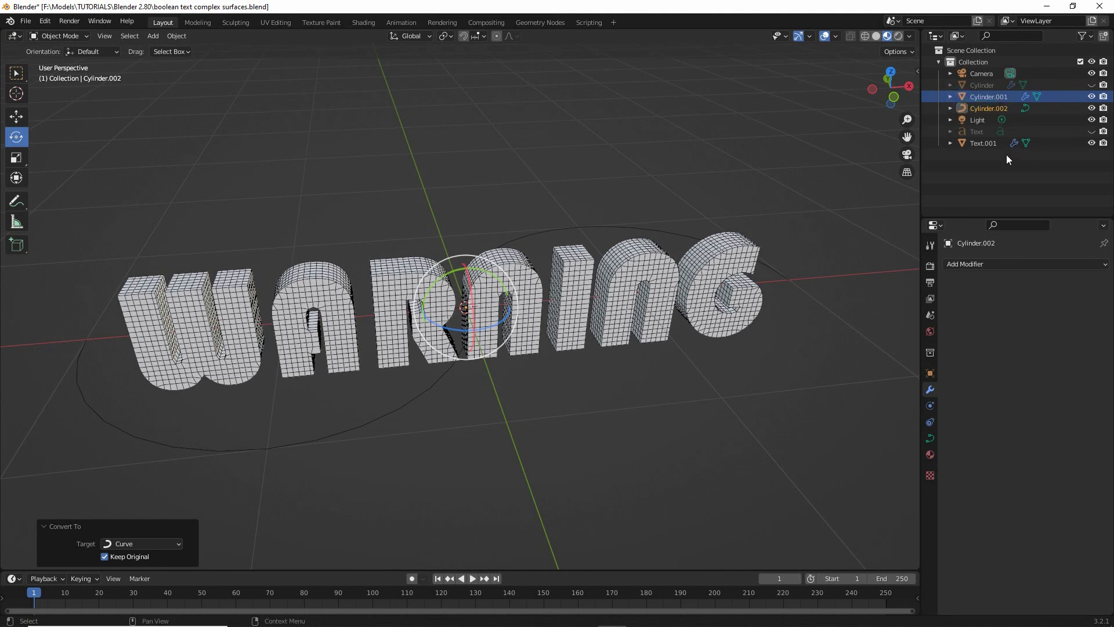
{"action": "left_click", "coordinate": [1093, 97]}
{"action": "left_click", "coordinate": [983, 109]}
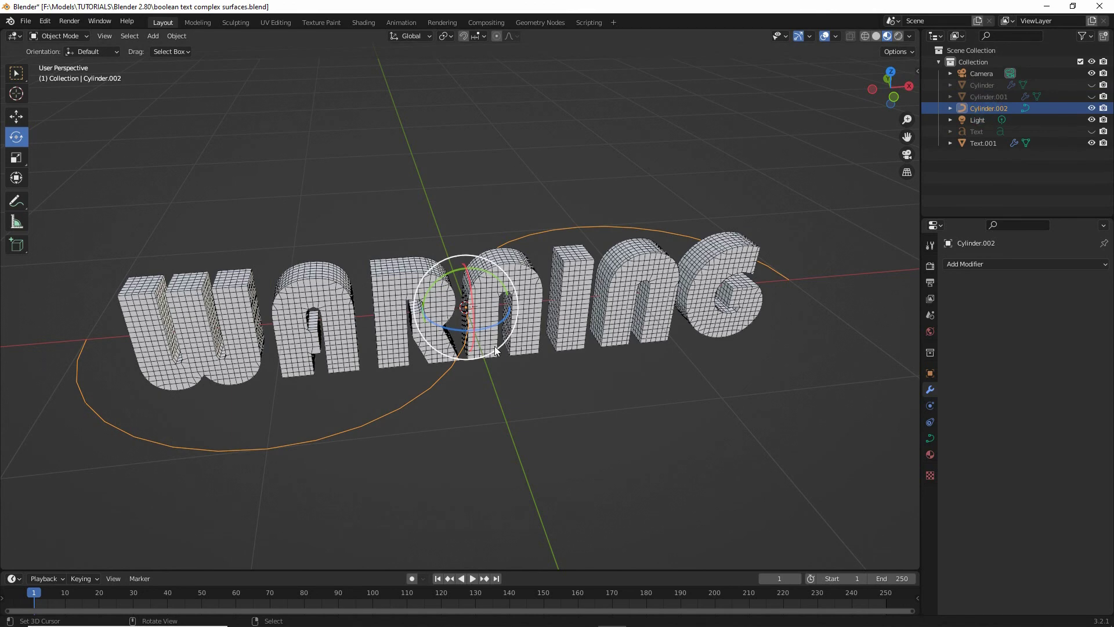
{"action": "middle_click_drag", "start_coordinate": [495, 346], "coordinate": [484, 381]}
{"action": "mouse_move", "coordinate": [105, 344]}
{"action": "left_mouse_down"}
{"action": "mouse_move", "coordinate": [131, 423]}
{"action": "mouse_move", "coordinate": [236, 487]}
{"action": "mouse_move", "coordinate": [411, 455]}
{"action": "mouse_move", "coordinate": [478, 326]}
{"action": "mouse_move", "coordinate": [510, 230]}
{"action": "mouse_move", "coordinate": [633, 196]}
{"action": "mouse_move", "coordinate": [745, 231]}
{"action": "mouse_move", "coordinate": [783, 297]}
{"action": "left_mouse_up"}
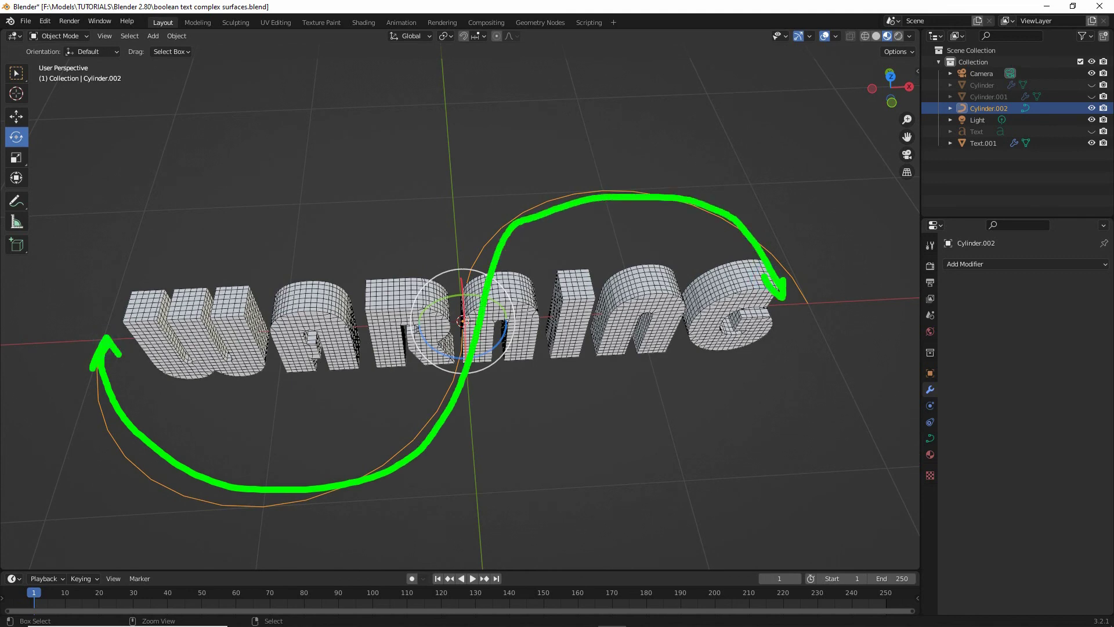
Step: Select the WARNING text Text.001 and add a Curve modifier to it
{"action": "key", "text": "Escape"}
{"action": "middle_click_drag", "start_coordinate": [130, 368], "coordinate": [295, 350]}
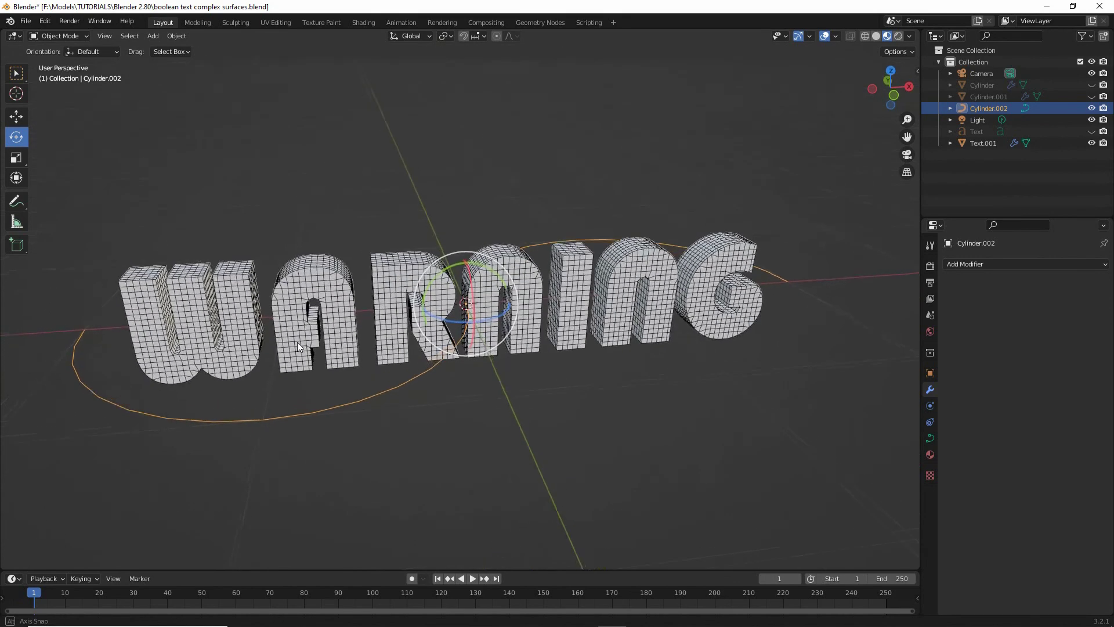
{"action": "middle_click_drag", "start_coordinate": [297, 342], "coordinate": [386, 287]}
{"action": "left_click", "coordinate": [384, 287]}
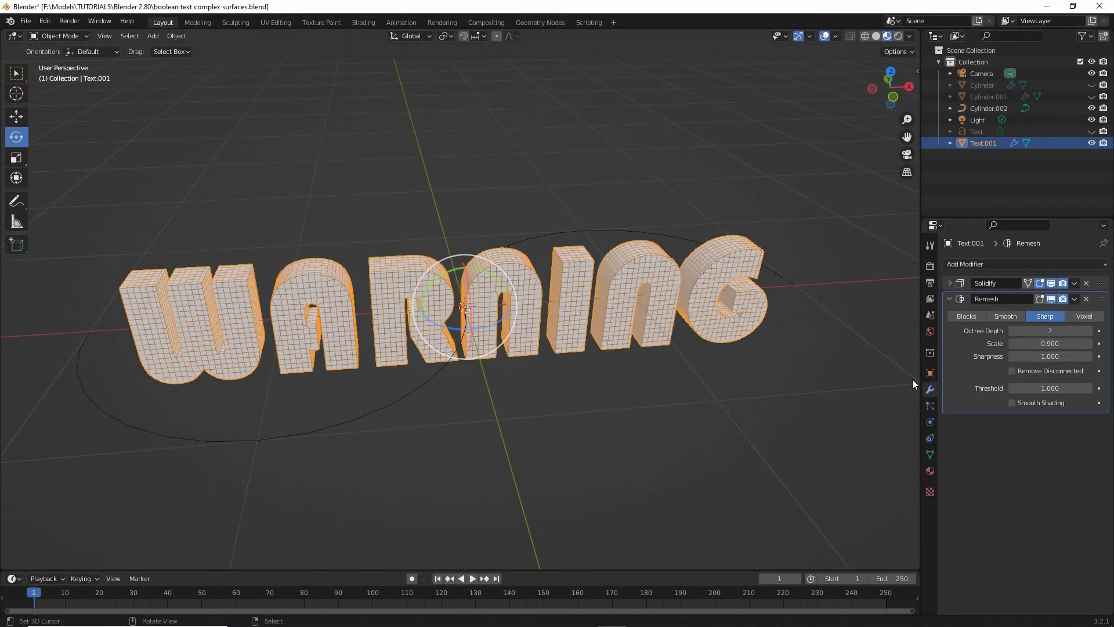
{"action": "mouse_move", "coordinate": [930, 383]}
{"action": "left_mouse_down"}
{"action": "mouse_move", "coordinate": [906, 408]}
{"action": "mouse_move", "coordinate": [949, 395]}
{"action": "left_mouse_up"}
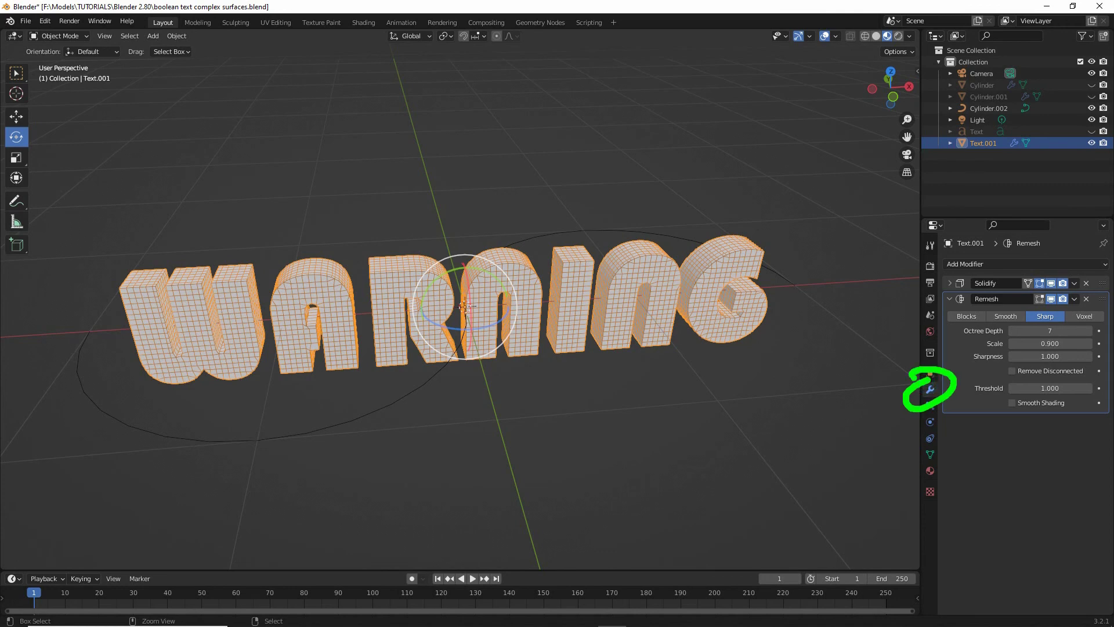
{"action": "left_click", "coordinate": [1001, 264]}
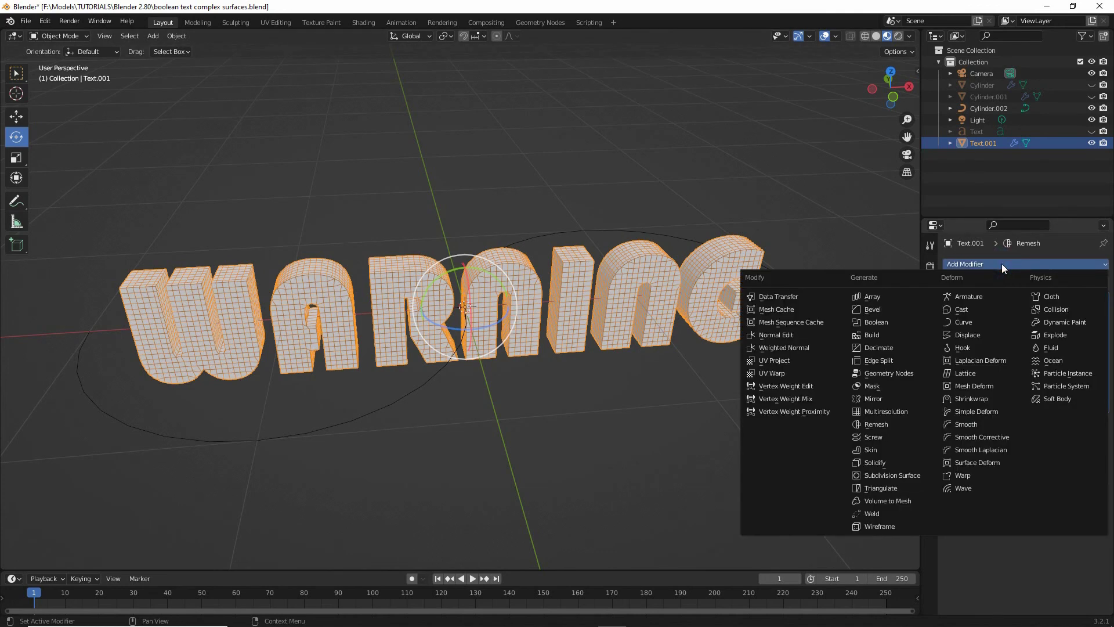
{"action": "left_click_drag", "start_coordinate": [945, 335], "coordinate": [980, 332]}
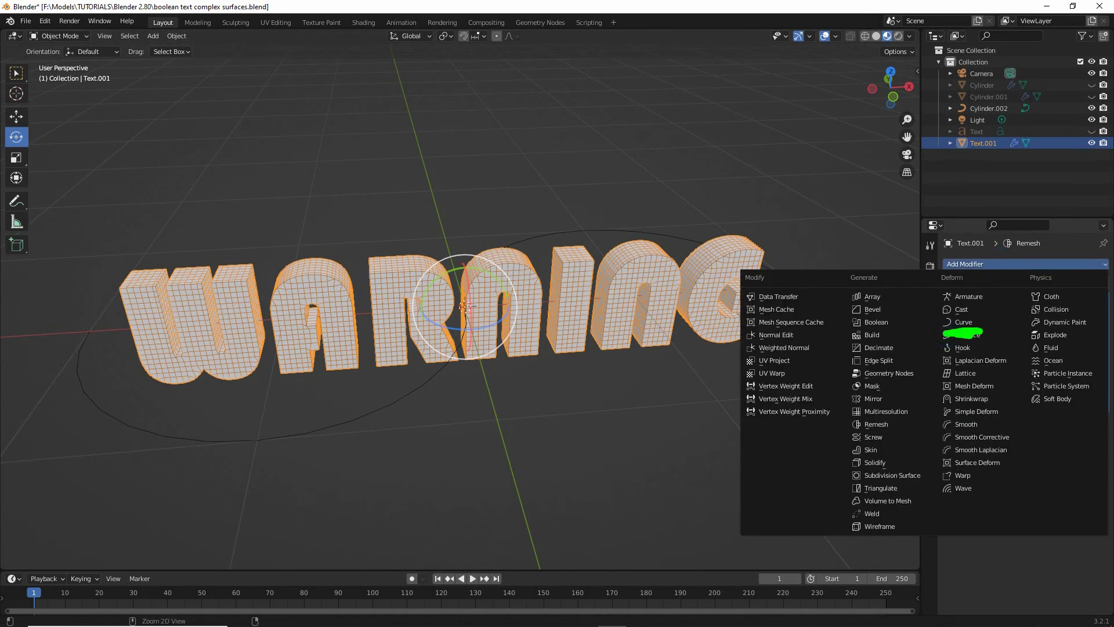
{"action": "left_click", "coordinate": [962, 322]}
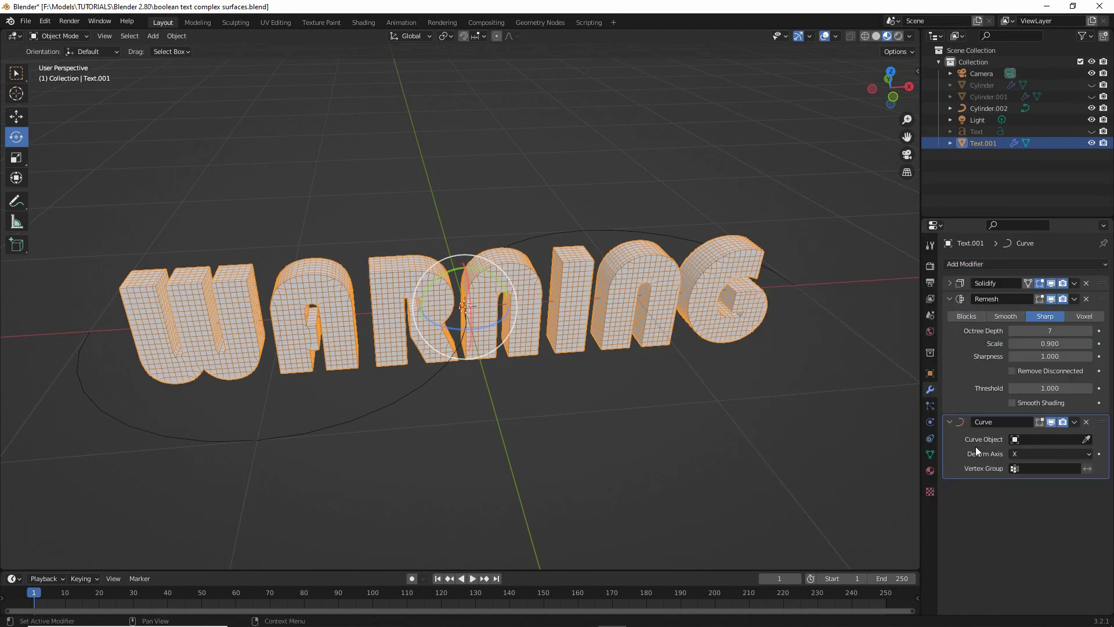
Step: Set the Curve modifier's Curve Object to Cylinder.002 using the eyedropper
{"action": "left_click_drag", "start_coordinate": [955, 448], "coordinate": [1017, 450]}
{"action": "left_click", "coordinate": [1039, 439]}
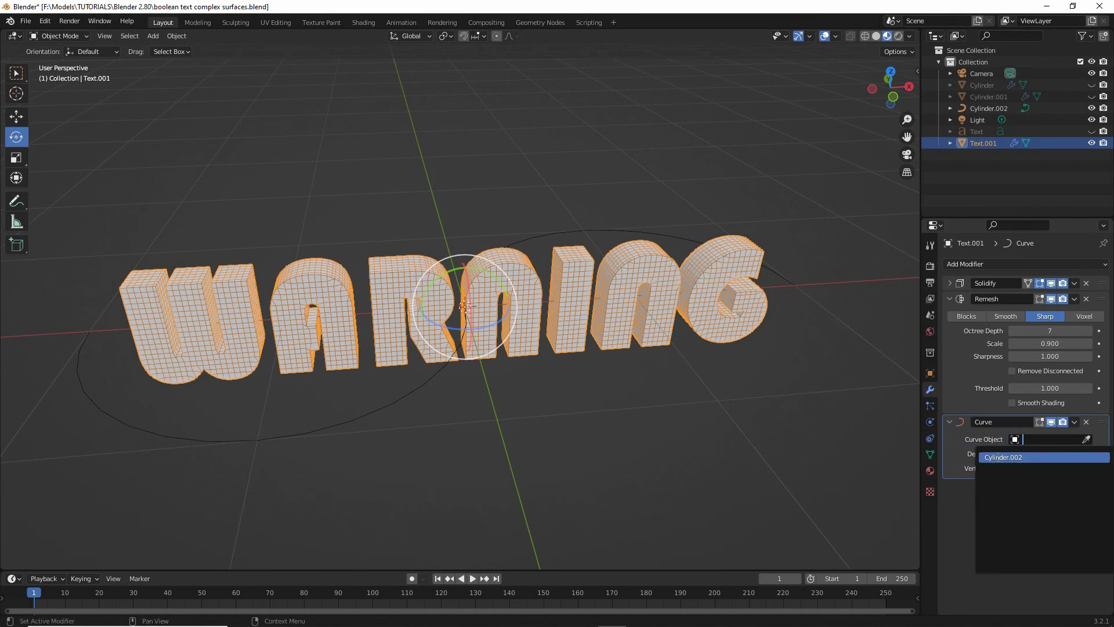
{"action": "key", "text": "Escape"}
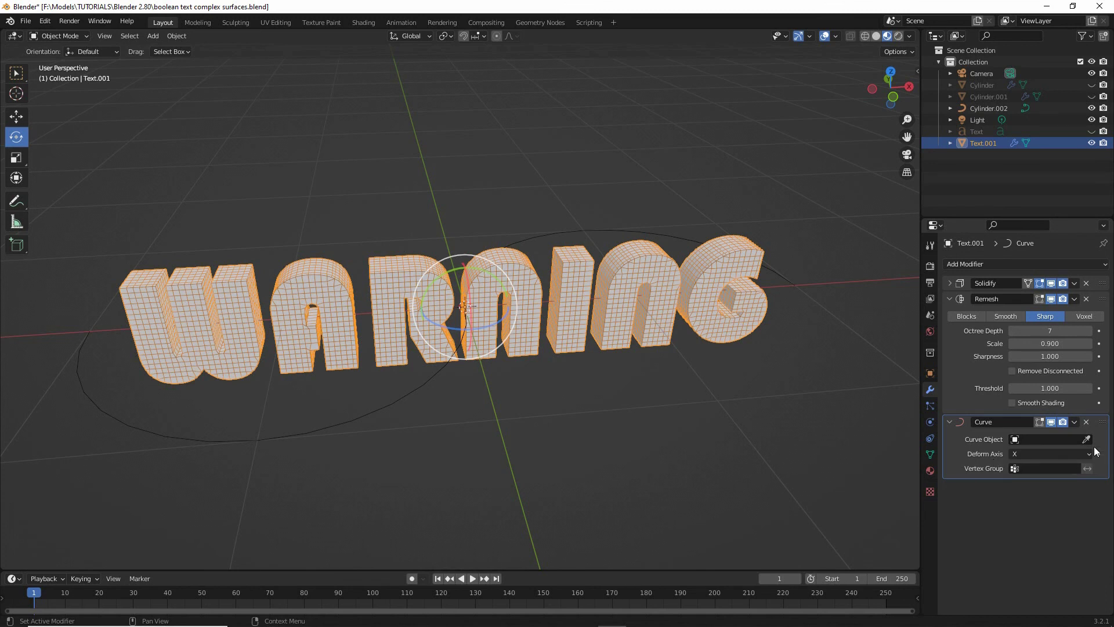
{"action": "left_click", "coordinate": [1086, 439]}
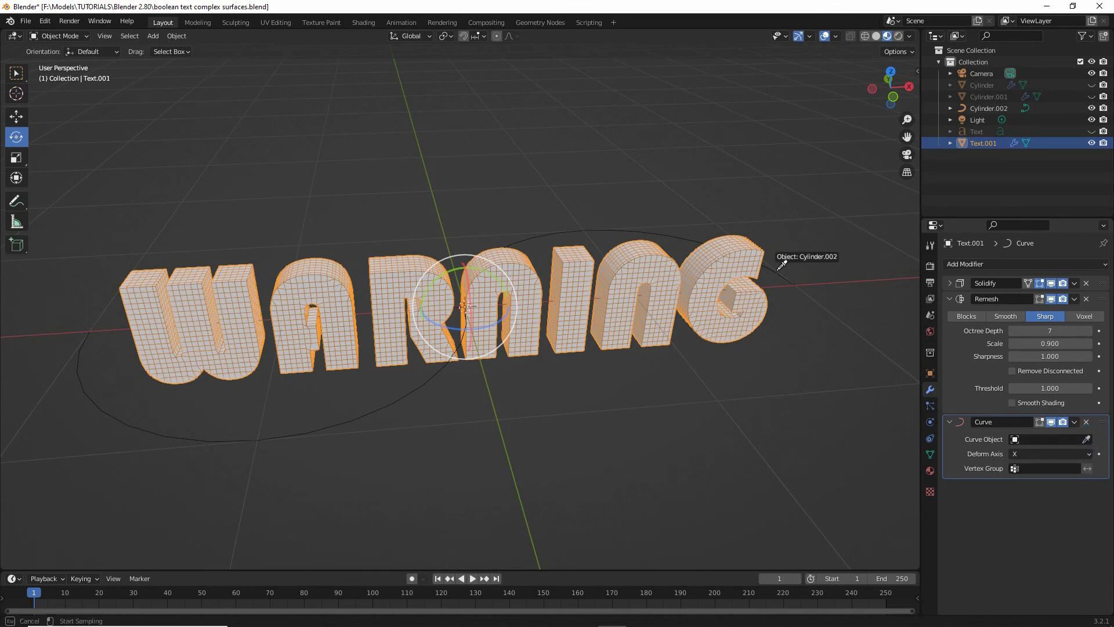
{"action": "left_click", "coordinate": [781, 265]}
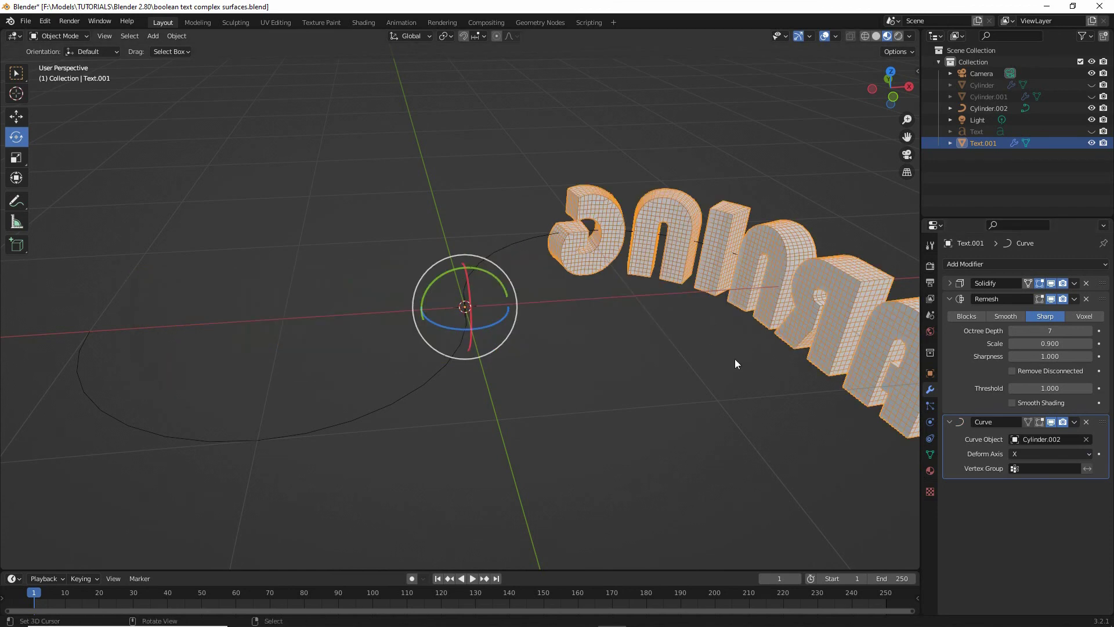
Step: Drag Text.001 3 m along X with the Move tool so it slides around the curve
{"action": "scroll", "coordinate": [719, 358], "scroll_direction": "up", "scroll_amount": 3}
{"action": "middle_click_drag", "start_coordinate": [648, 358], "coordinate": [570, 346]}
{"action": "left_click", "coordinate": [17, 116]}
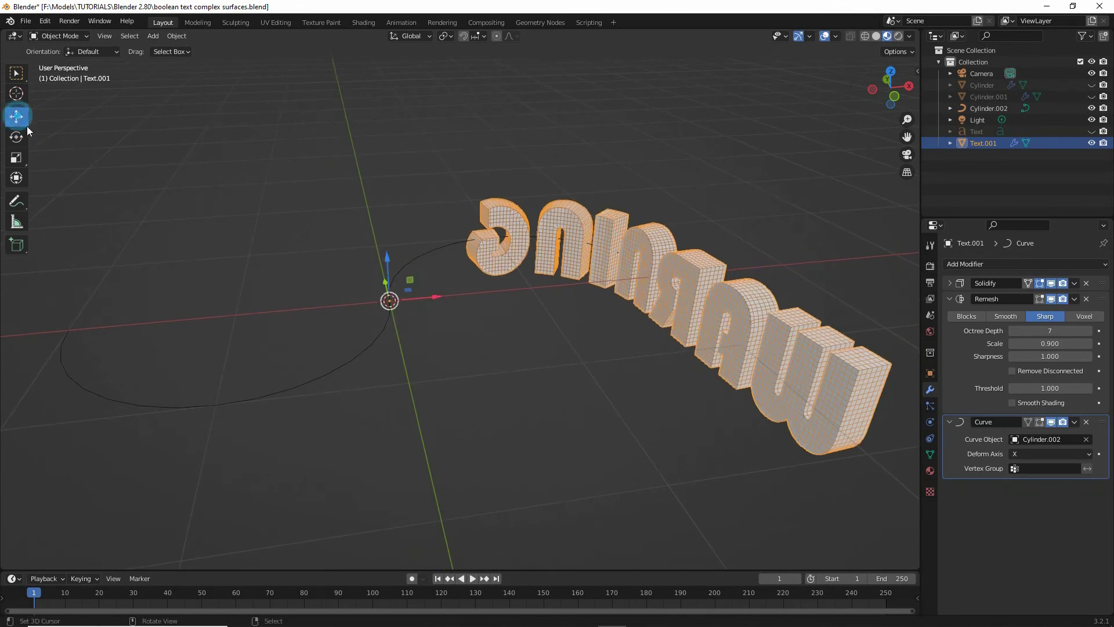
{"action": "left_click_drag", "start_coordinate": [437, 299], "coordinate": [823, 276]}
{"action": "middle_click_drag", "start_coordinate": [597, 424], "coordinate": [367, 350]}
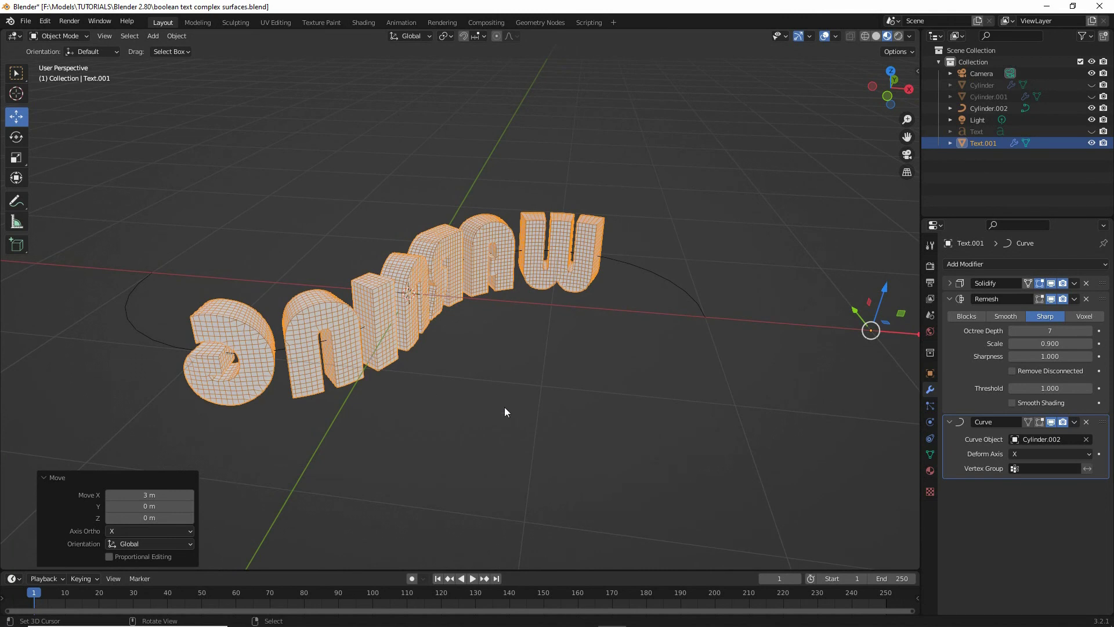
Step: Select Cylinder.002, enter Edit Mode and select all its points
{"action": "left_click", "coordinate": [643, 267]}
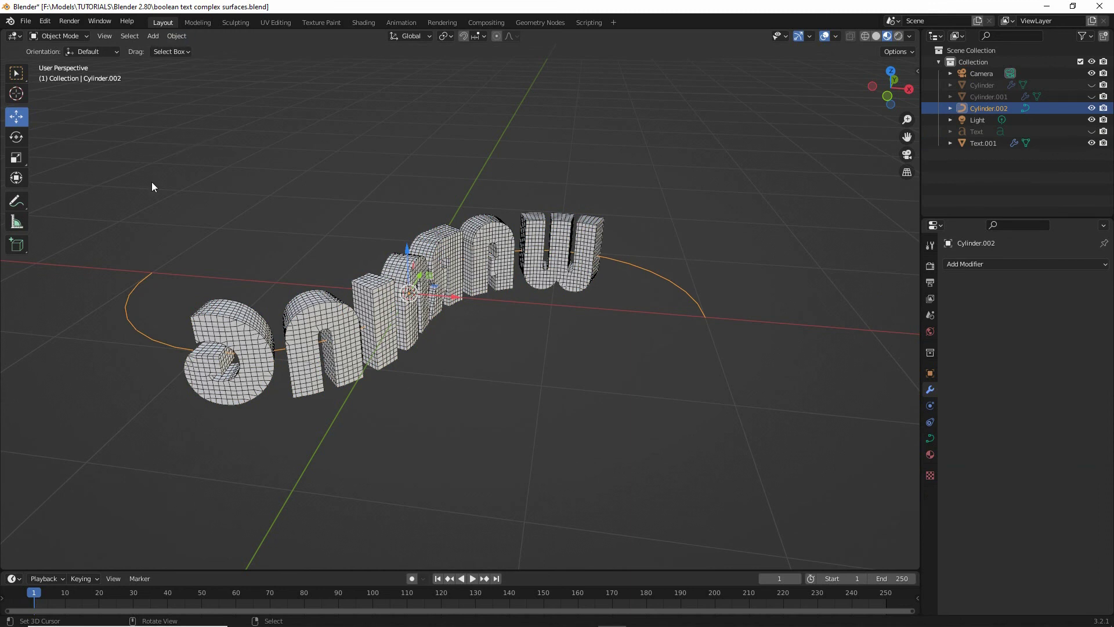
{"action": "left_click", "coordinate": [56, 37]}
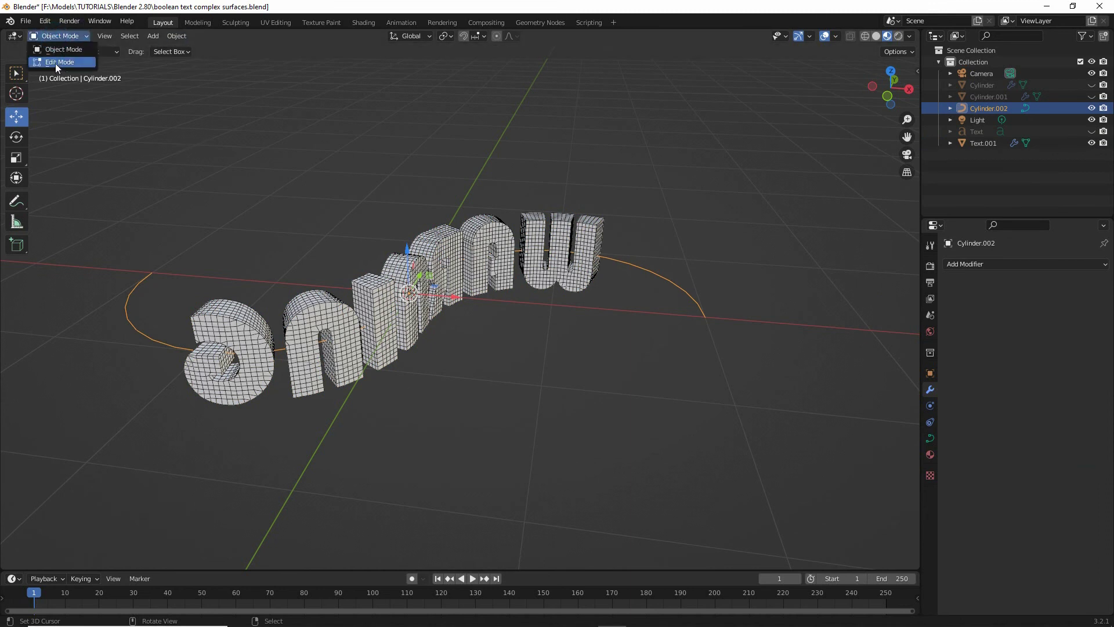
{"action": "left_click", "coordinate": [58, 62]}
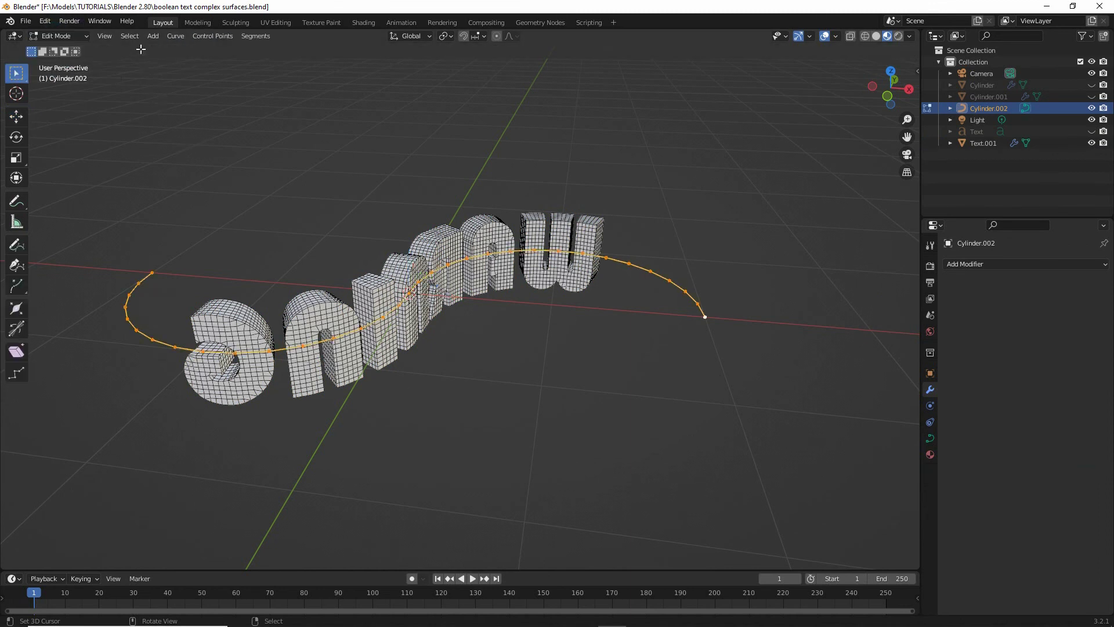
{"action": "left_click", "coordinate": [128, 36]}
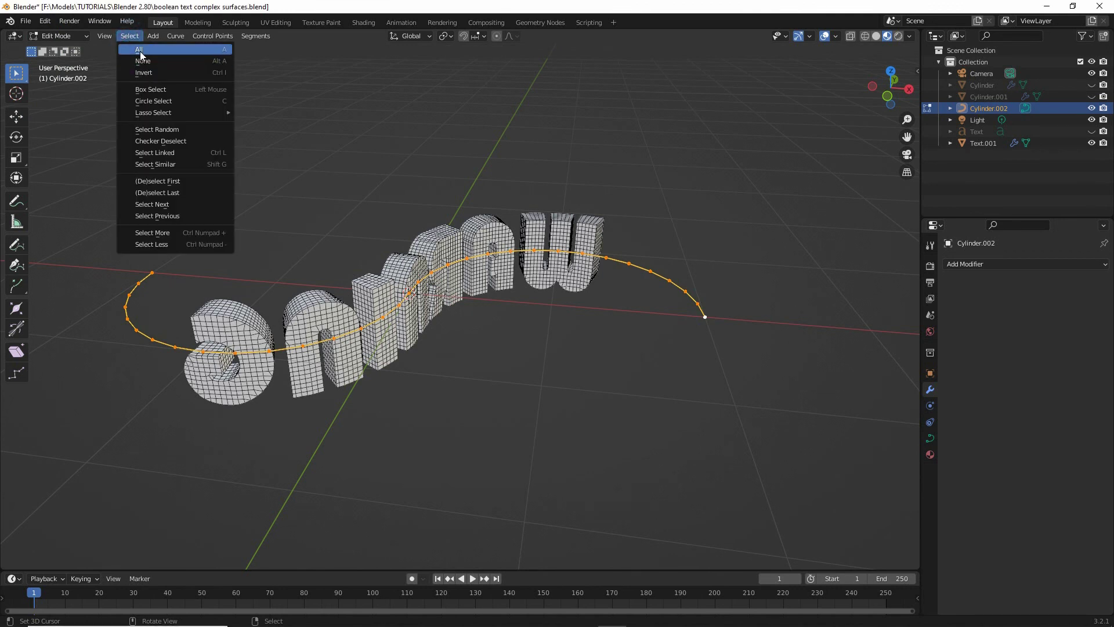
{"action": "left_click", "coordinate": [140, 52]}
Step: Reverse the curve with Segments > Switch Direction
{"action": "left_click", "coordinate": [255, 36]}
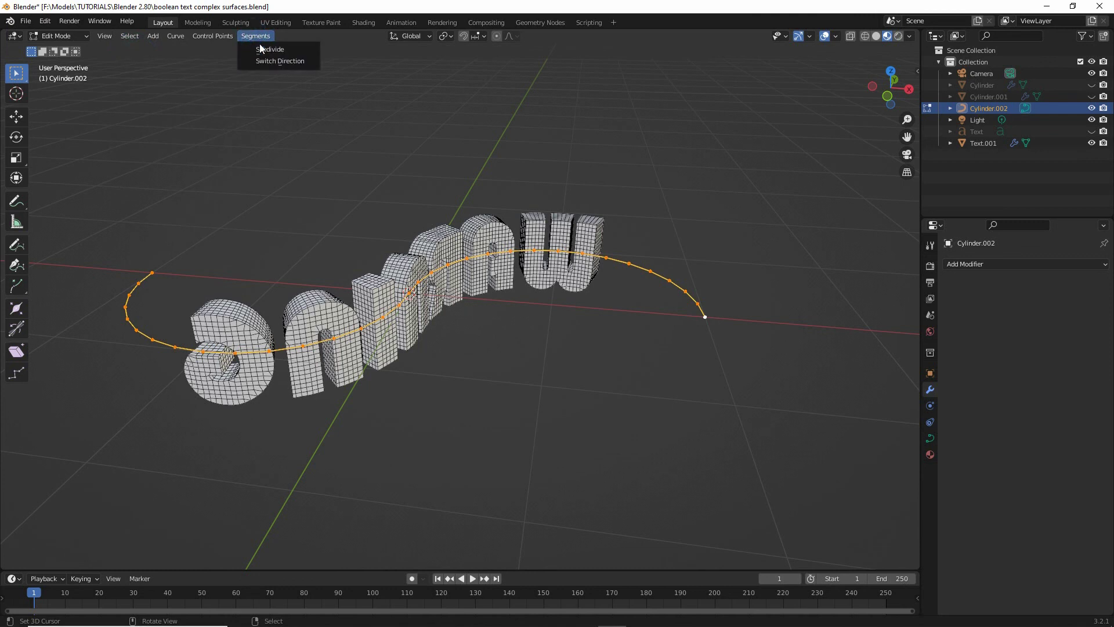
{"action": "mouse_move", "coordinate": [253, 70]}
{"action": "left_mouse_down"}
{"action": "mouse_move", "coordinate": [319, 71]}
{"action": "mouse_move", "coordinate": [232, 46]}
{"action": "left_mouse_up"}
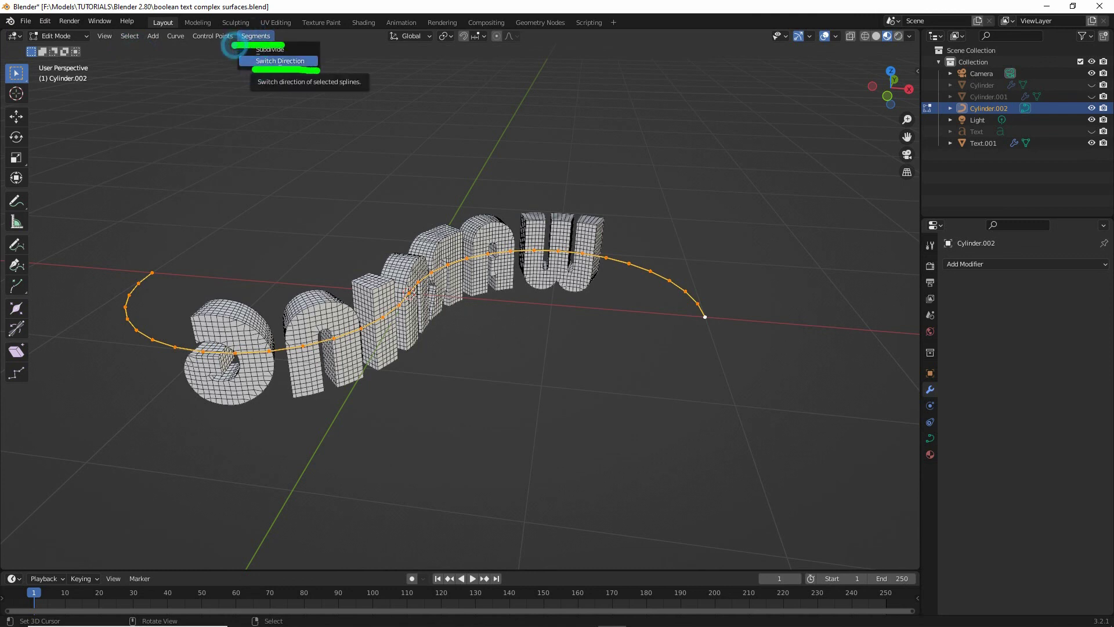
{"action": "left_click", "coordinate": [256, 36]}
{"action": "left_click", "coordinate": [269, 61]}
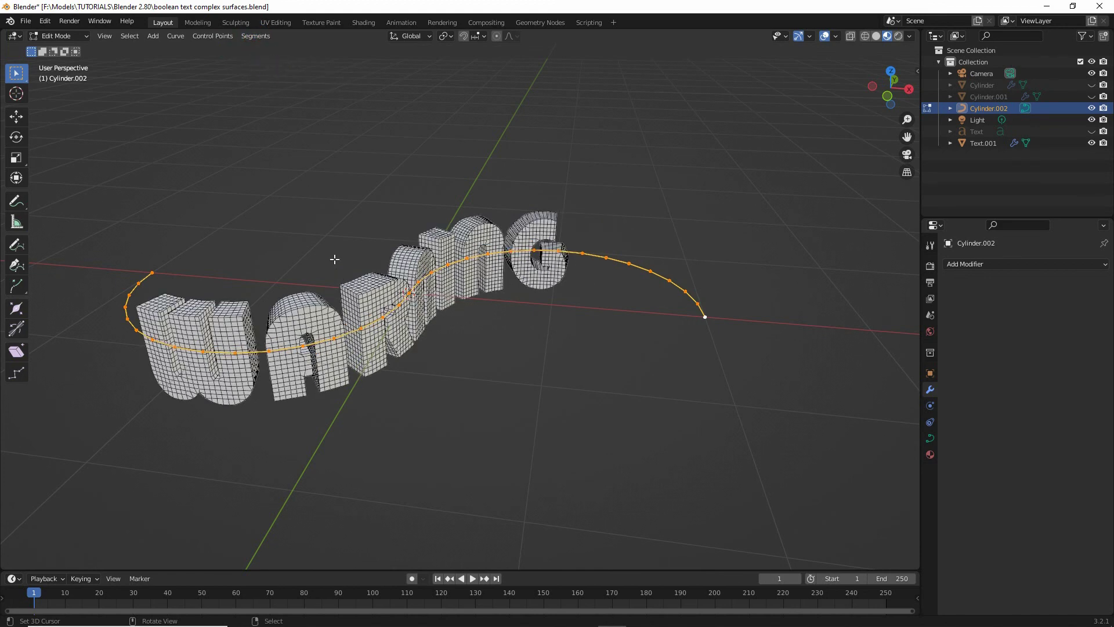
{"action": "left_click", "coordinate": [254, 38]}
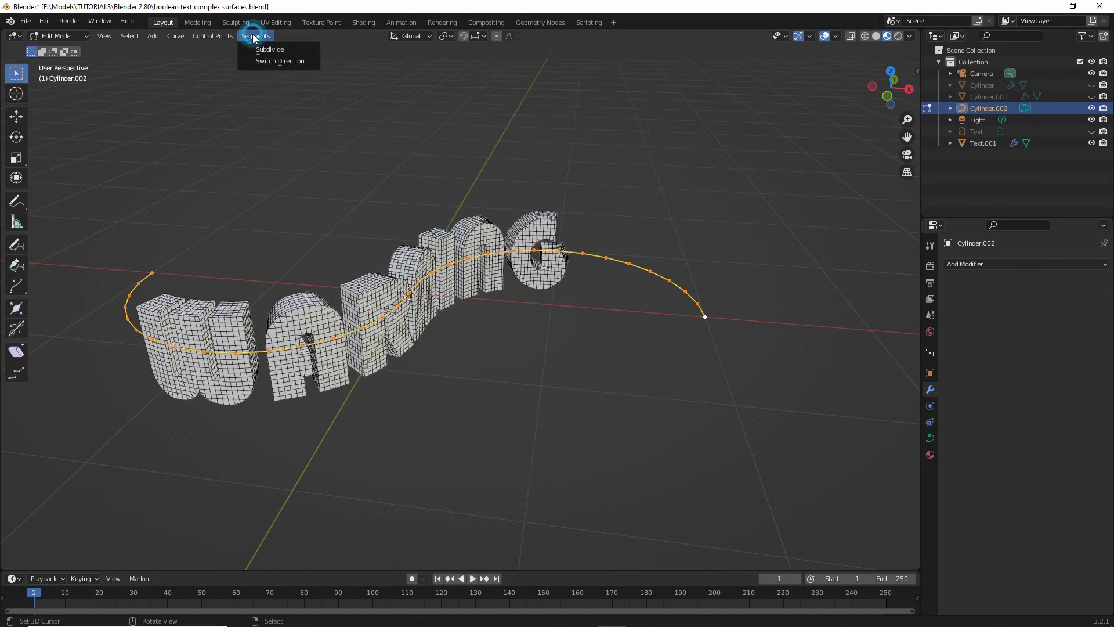
Step: Switch the curve direction back again and return to Object Mode
{"action": "left_click", "coordinate": [267, 63]}
{"action": "left_click", "coordinate": [68, 38]}
{"action": "left_click", "coordinate": [56, 50]}
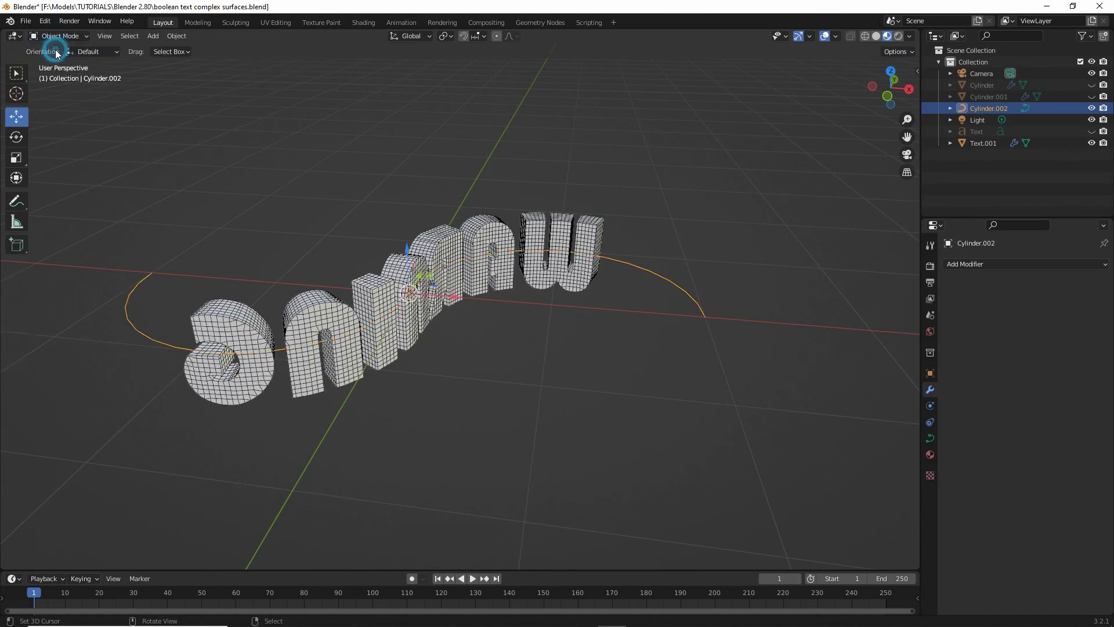
Step: Set Text.001's Rotation Z to 180 in Object properties and check it in the view
{"action": "left_click", "coordinate": [315, 306]}
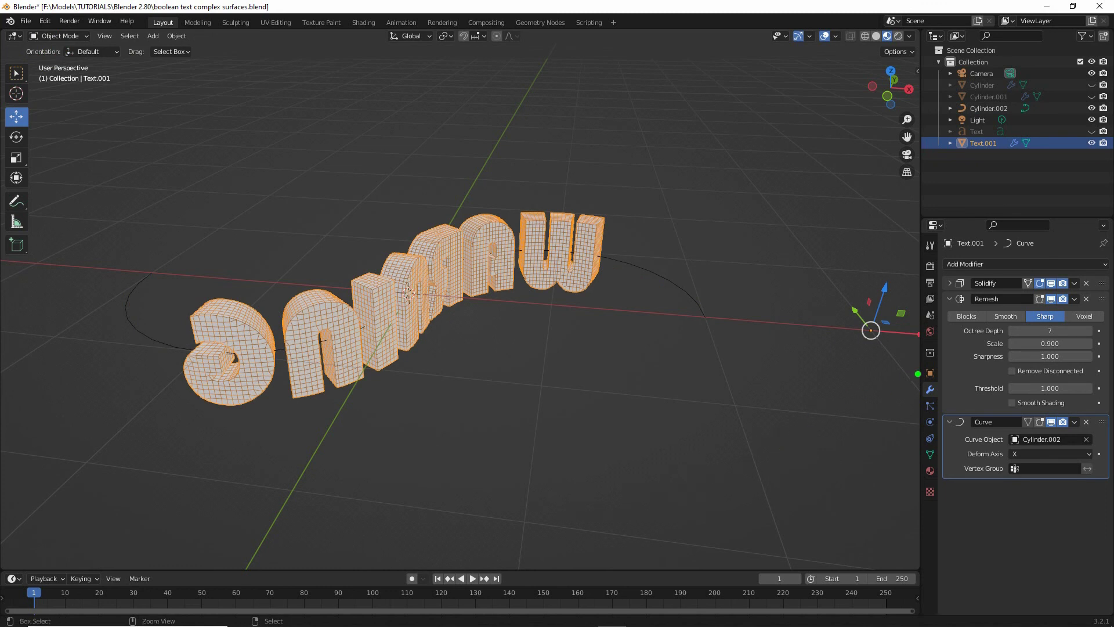
{"action": "mouse_move", "coordinate": [930, 362]}
{"action": "left_mouse_down"}
{"action": "mouse_move", "coordinate": [906, 383]}
{"action": "mouse_move", "coordinate": [927, 360]}
{"action": "left_mouse_up"}
{"action": "left_click", "coordinate": [930, 373]}
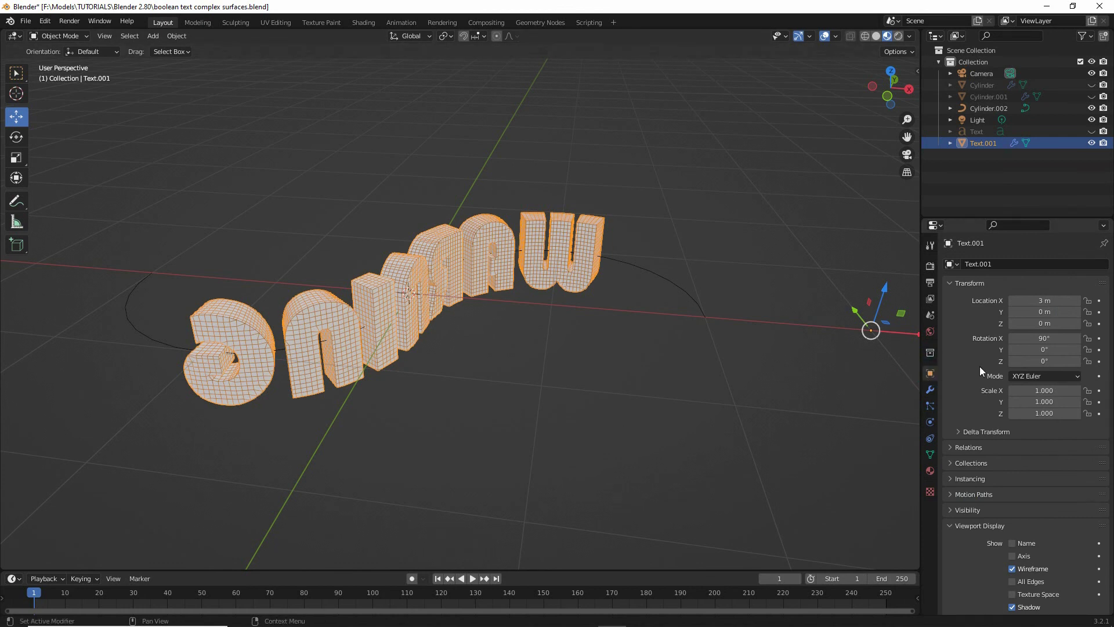
{"action": "mouse_move", "coordinate": [963, 338]}
{"action": "left_mouse_down"}
{"action": "mouse_move", "coordinate": [967, 363]}
{"action": "mouse_move", "coordinate": [970, 354]}
{"action": "left_mouse_up"}
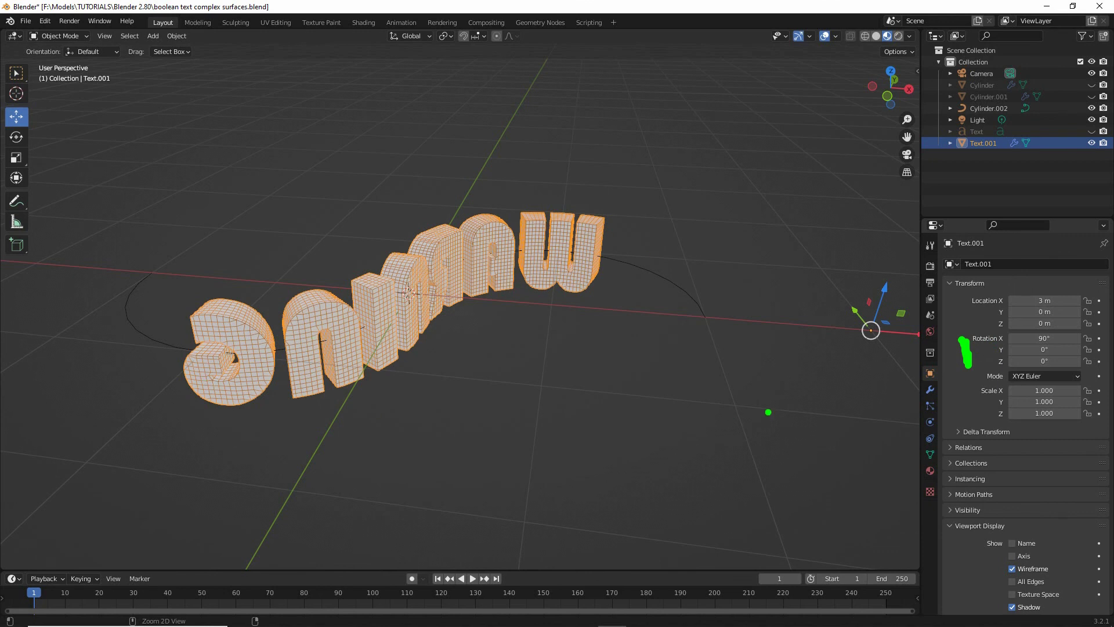
{"action": "key", "text": "Escape"}
{"action": "left_click", "coordinate": [1046, 361]}
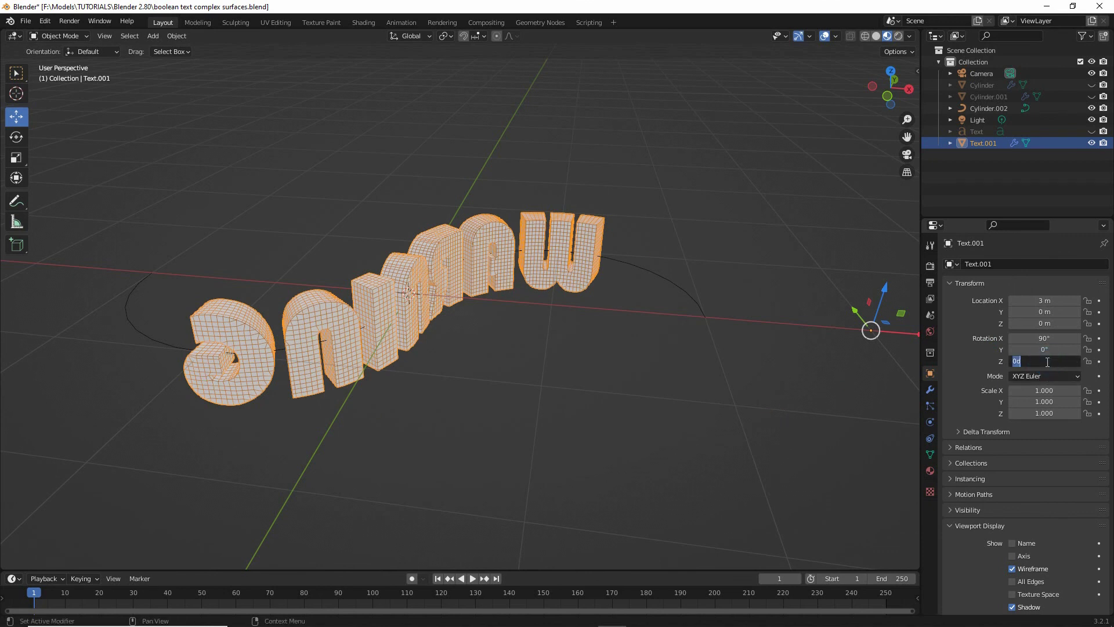
{"action": "type", "text": "180"}
{"action": "key", "text": "Return"}
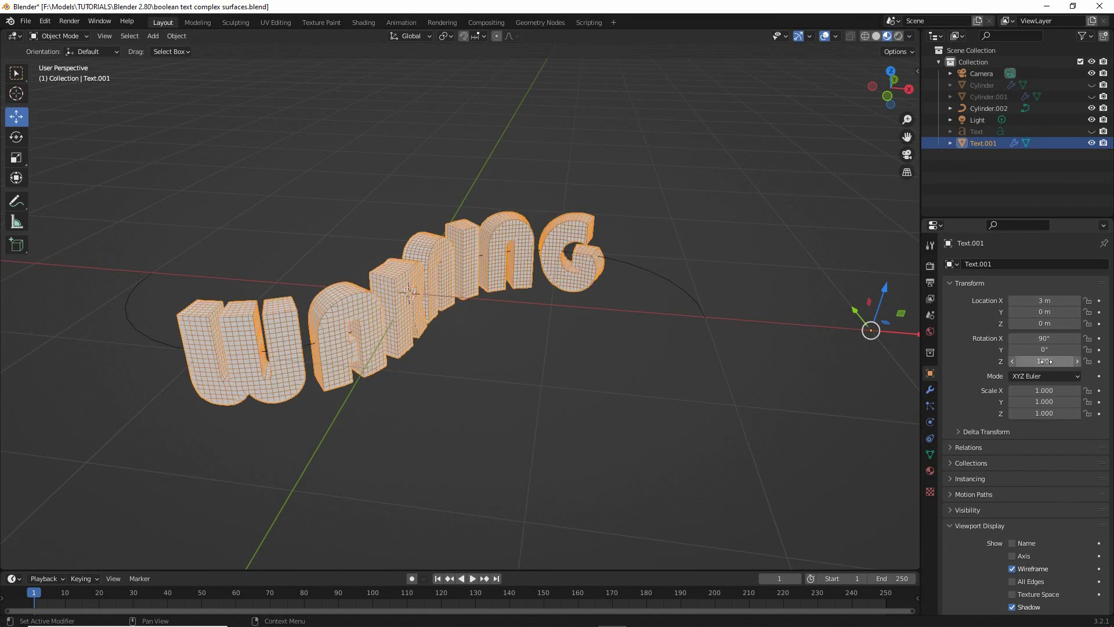
{"action": "middle_click_drag", "start_coordinate": [624, 360], "coordinate": [427, 347]}
{"action": "middle_click_drag", "start_coordinate": [722, 324], "coordinate": [559, 358]}
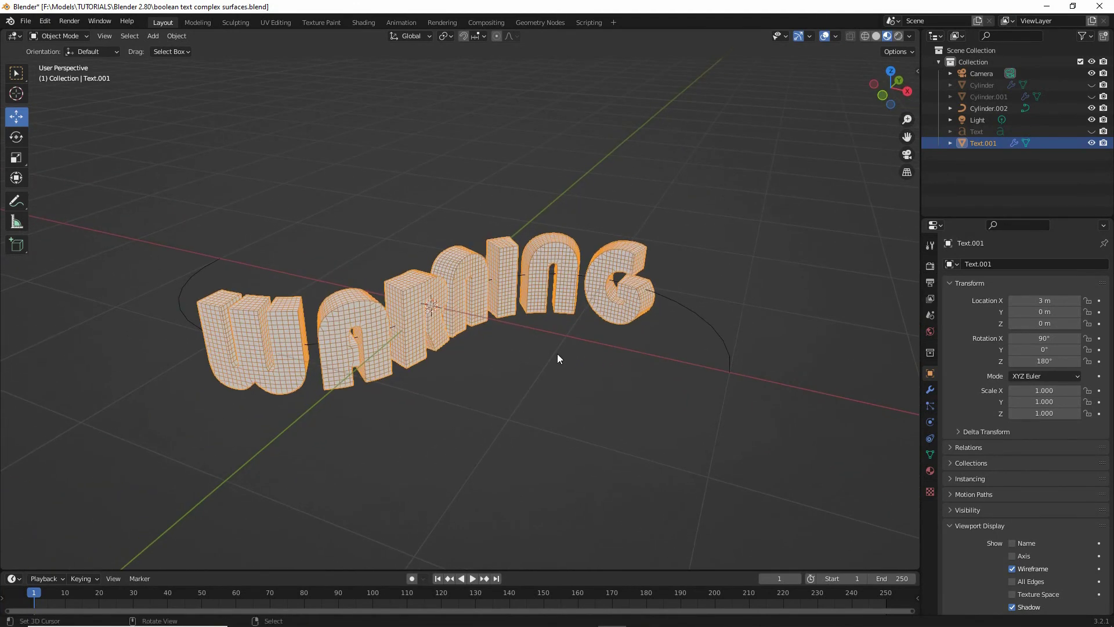
Step: Unhide and select the wavy Cylinder, then add a Boolean modifier to it
{"action": "left_click", "coordinate": [1092, 85]}
{"action": "middle_click_drag", "start_coordinate": [643, 311], "coordinate": [586, 349]}
{"action": "left_click", "coordinate": [480, 170]}
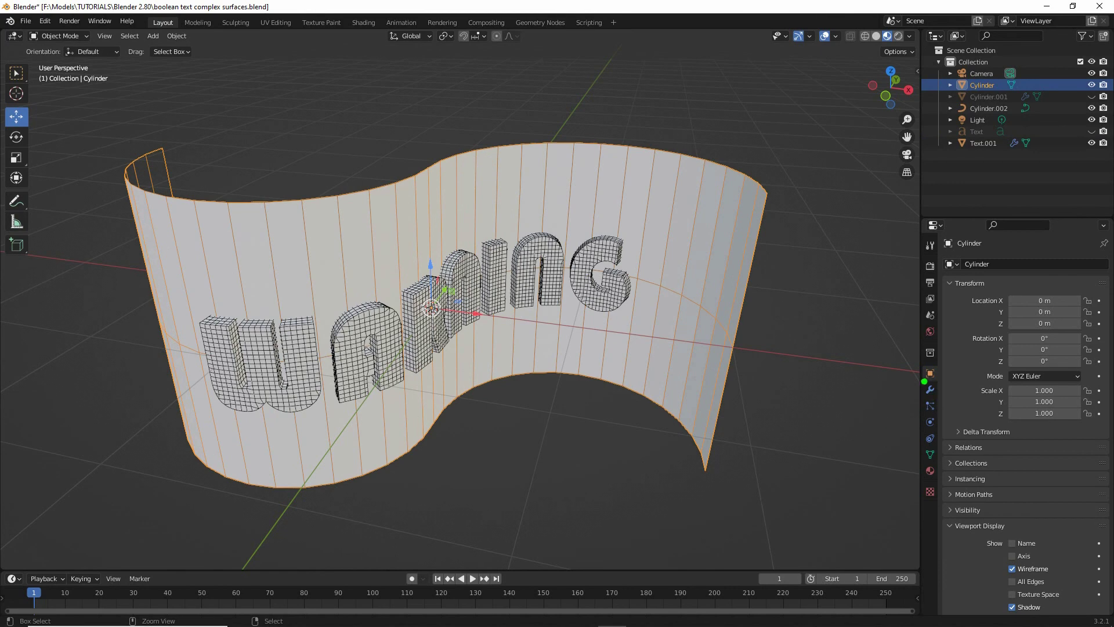
{"action": "mouse_move", "coordinate": [932, 383]}
{"action": "left_mouse_down"}
{"action": "mouse_move", "coordinate": [906, 390]}
{"action": "mouse_move", "coordinate": [933, 406]}
{"action": "left_mouse_up"}
{"action": "left_click", "coordinate": [930, 389]}
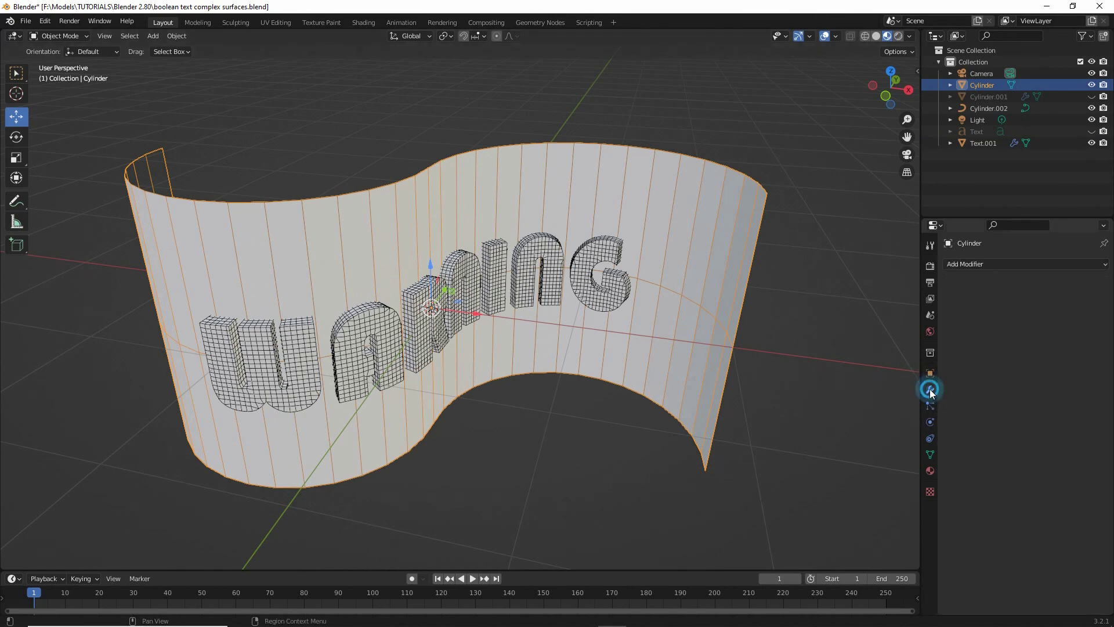
{"action": "left_click", "coordinate": [1010, 265]}
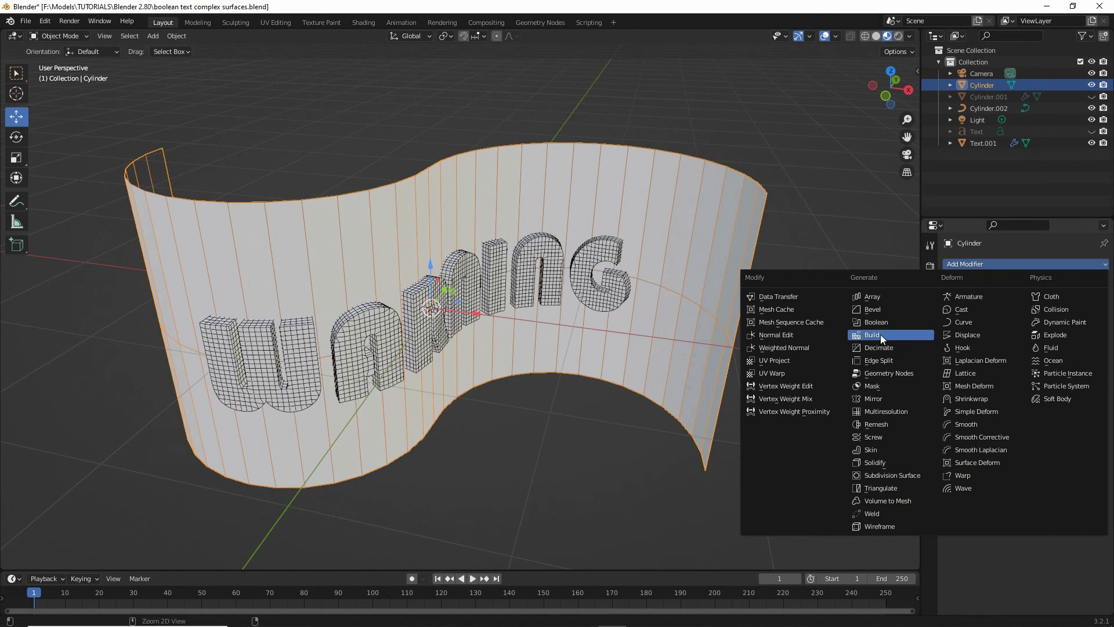
{"action": "left_click_drag", "start_coordinate": [852, 337], "coordinate": [902, 332]}
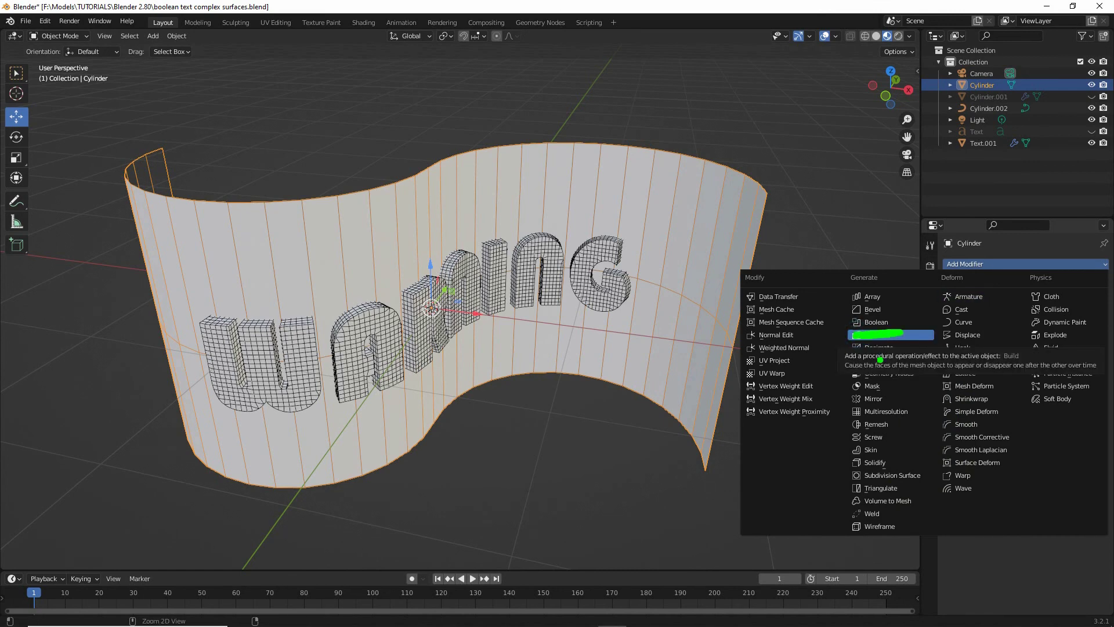
{"action": "left_click", "coordinate": [875, 321]}
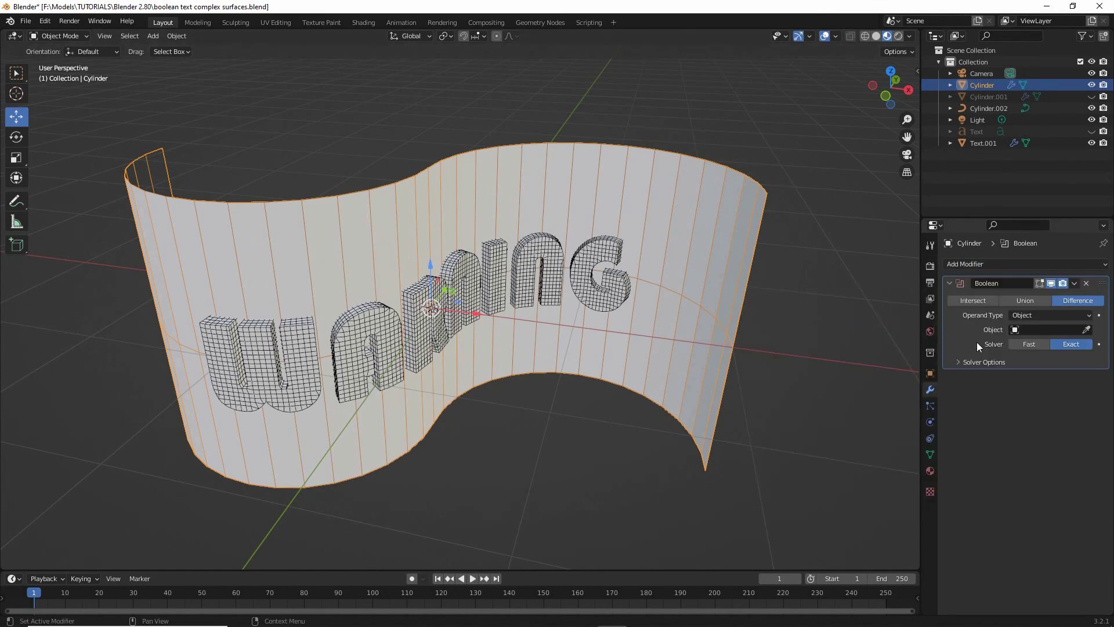
Step: Set the Boolean's cutter Object to Text.001 with the eyedropper
{"action": "left_click_drag", "start_coordinate": [980, 339], "coordinate": [1032, 341]}
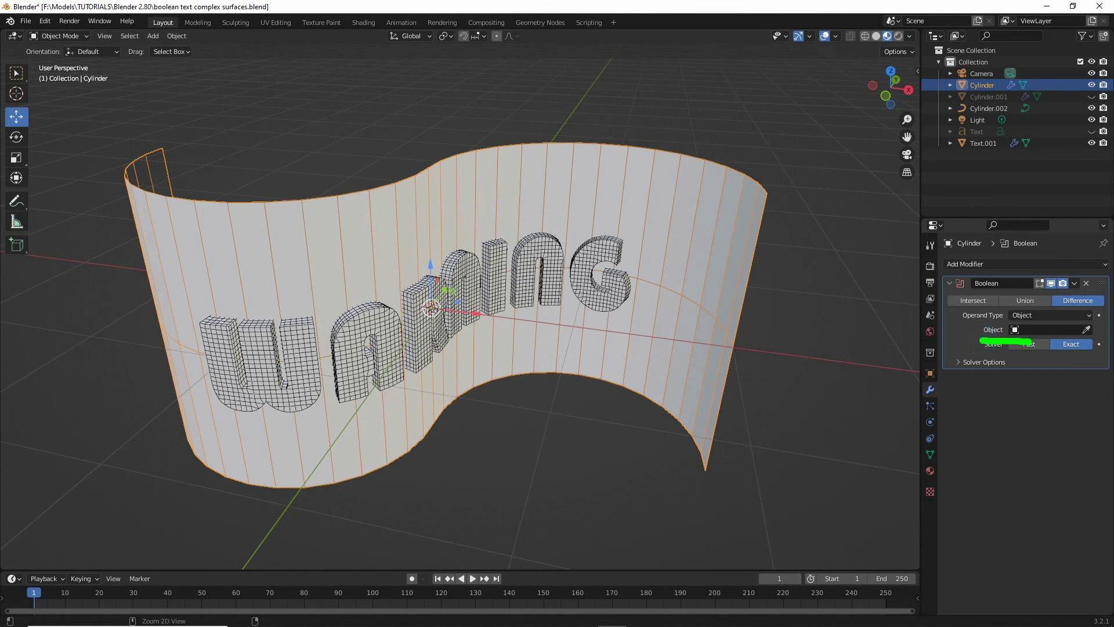
{"action": "mouse_move", "coordinate": [552, 272]}
{"action": "left_mouse_down"}
{"action": "mouse_move", "coordinate": [538, 253]}
{"action": "mouse_move", "coordinate": [533, 297]}
{"action": "left_mouse_up"}
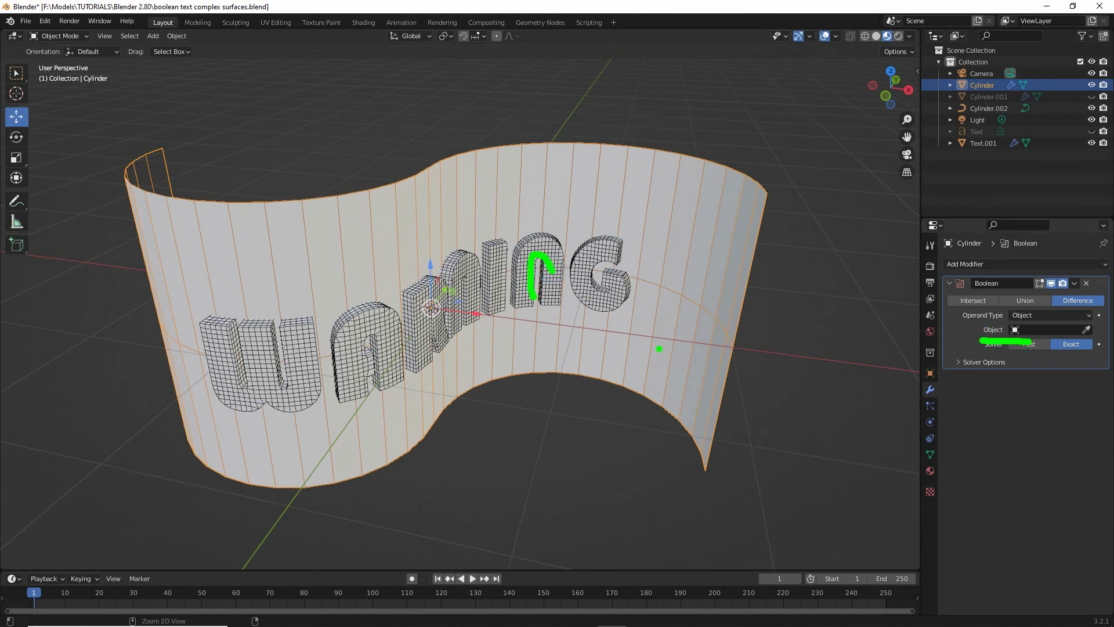
{"action": "left_click", "coordinate": [1015, 330]}
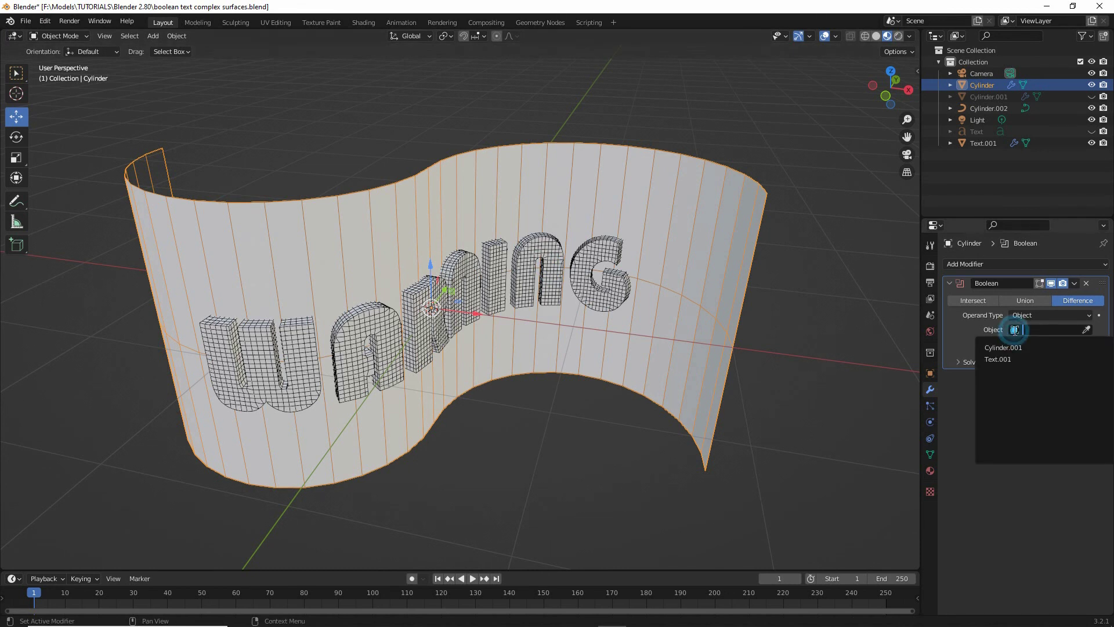
{"action": "left_click", "coordinate": [1086, 329]}
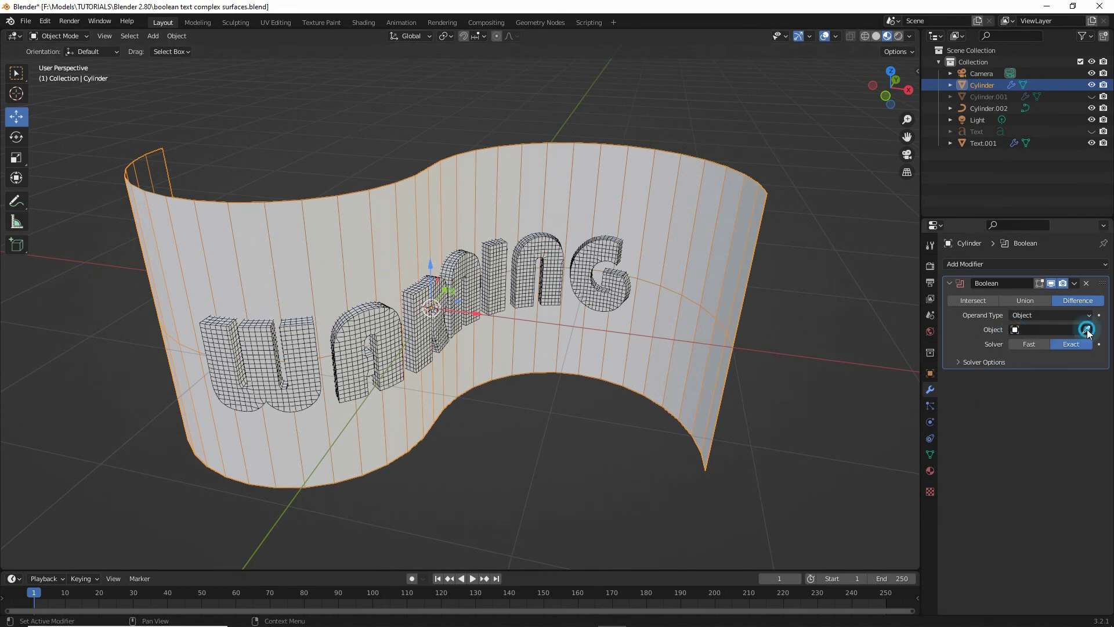
{"action": "left_click", "coordinate": [602, 250]}
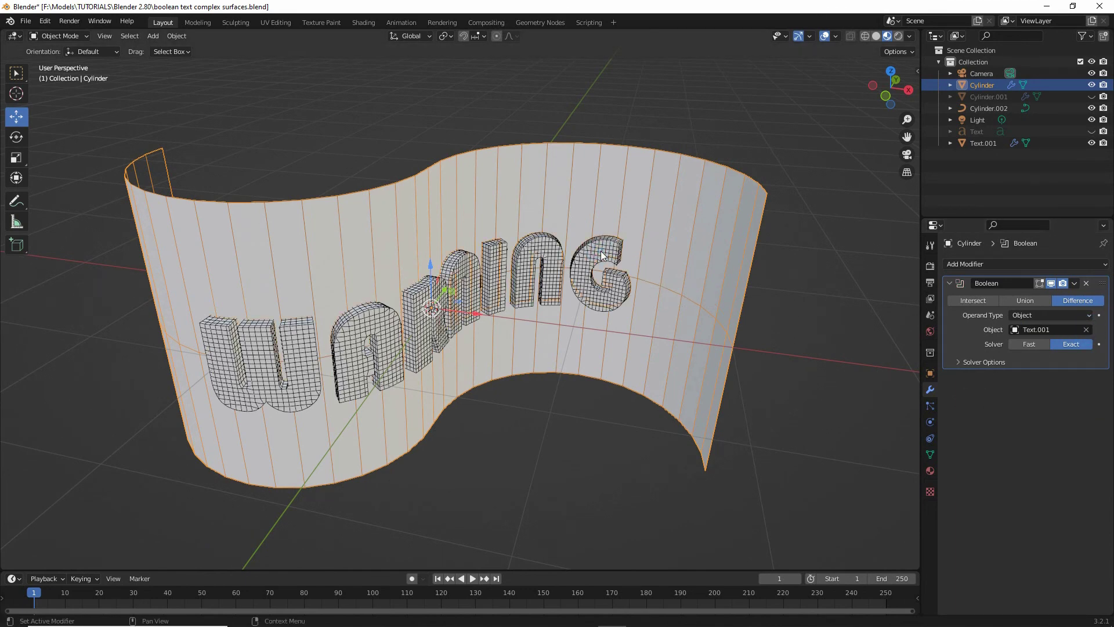
Step: Hide Text.001 and zoom in on the WARNING lettering cut into the wall
{"action": "middle_click_drag", "start_coordinate": [463, 429], "coordinate": [468, 423]}
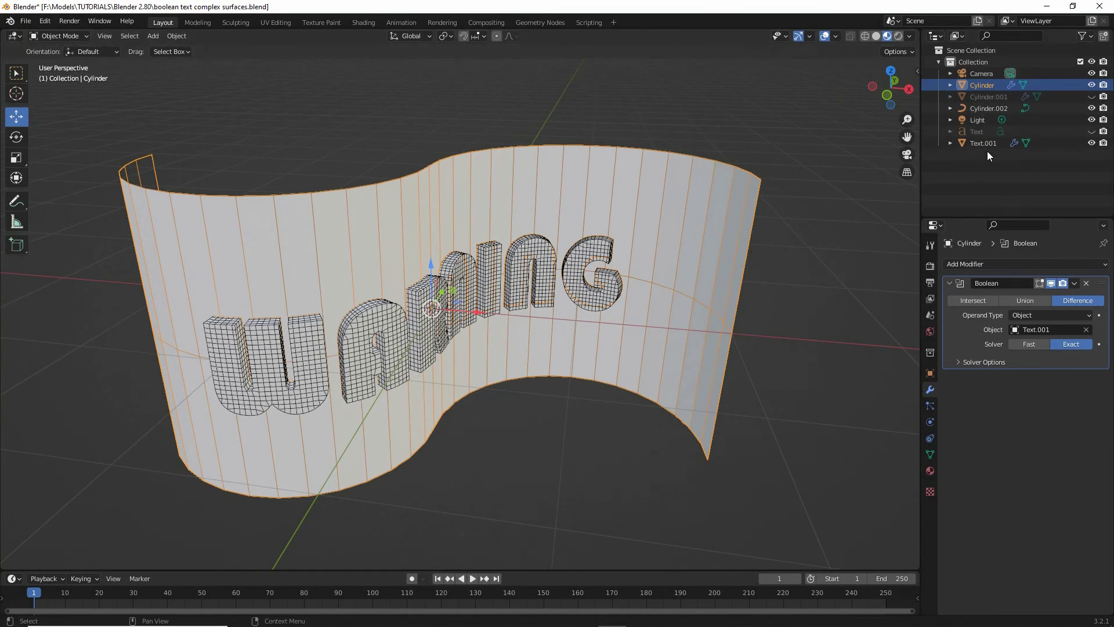
{"action": "left_click", "coordinate": [1091, 143]}
{"action": "middle_click_drag", "start_coordinate": [515, 397], "coordinate": [510, 396]}
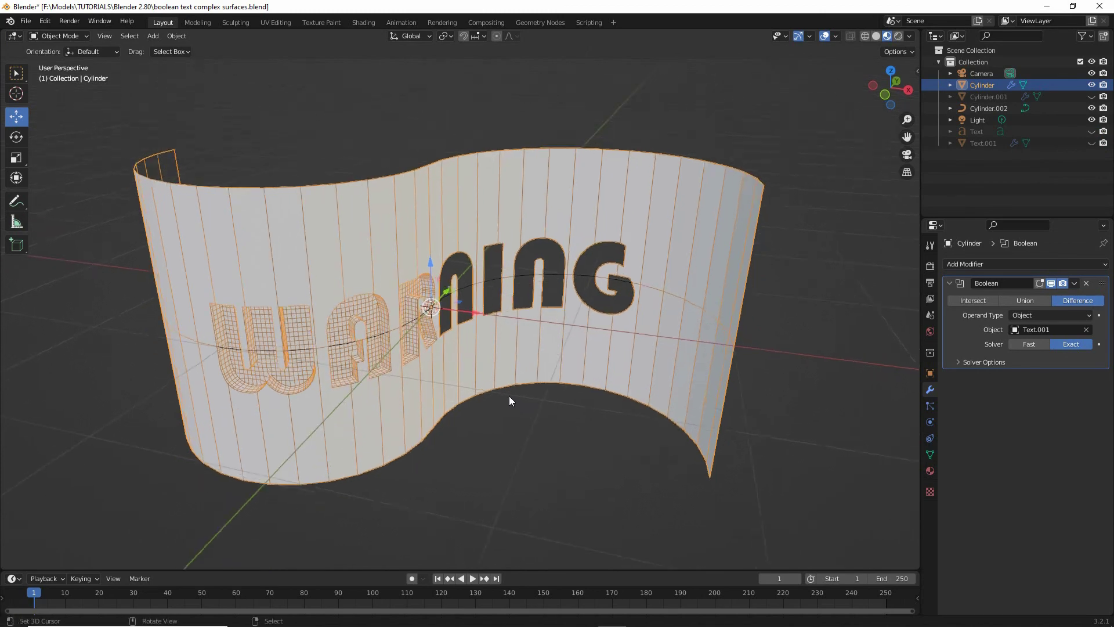
{"action": "scroll", "coordinate": [509, 396], "scroll_direction": "up", "scroll_amount": 2}
{"action": "middle_click_drag", "start_coordinate": [368, 422], "coordinate": [399, 409]}
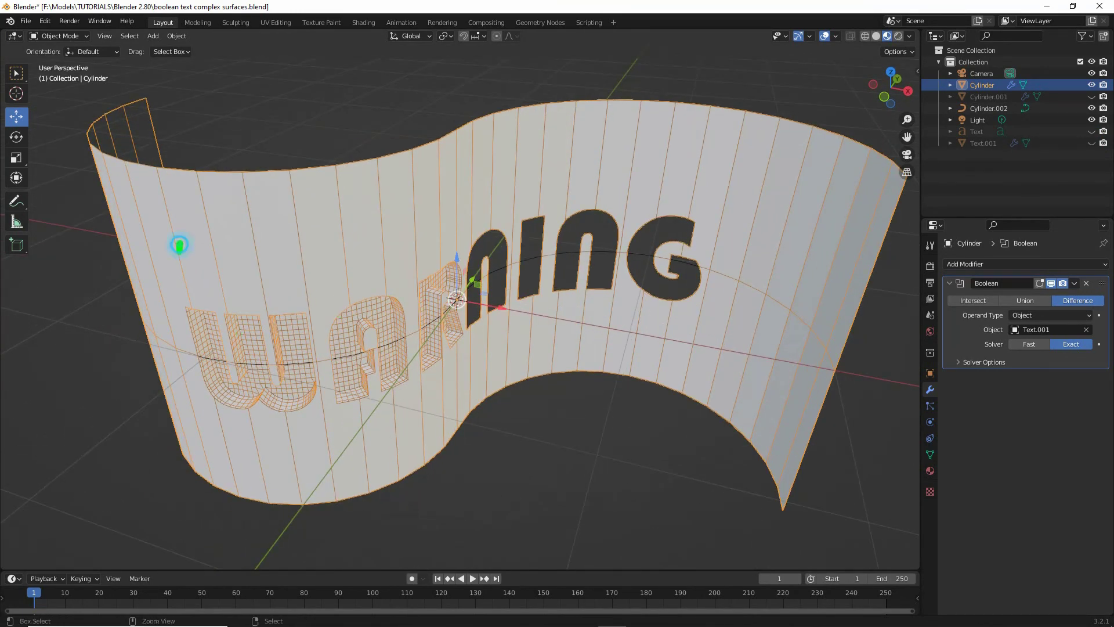
Step: Draw annotation arrows pointing out the cut WAR and NING letters, then clear them
{"action": "mouse_move", "coordinate": [180, 244]}
{"action": "left_mouse_down"}
{"action": "mouse_move", "coordinate": [230, 287]}
{"action": "mouse_move", "coordinate": [369, 265]}
{"action": "mouse_move", "coordinate": [451, 206]}
{"action": "mouse_move", "coordinate": [588, 171]}
{"action": "mouse_move", "coordinate": [745, 190]}
{"action": "mouse_move", "coordinate": [798, 269]}
{"action": "left_mouse_up"}
{"action": "mouse_move", "coordinate": [165, 267]}
{"action": "left_mouse_down"}
{"action": "mouse_move", "coordinate": [169, 249]}
{"action": "mouse_move", "coordinate": [201, 239]}
{"action": "left_mouse_up"}
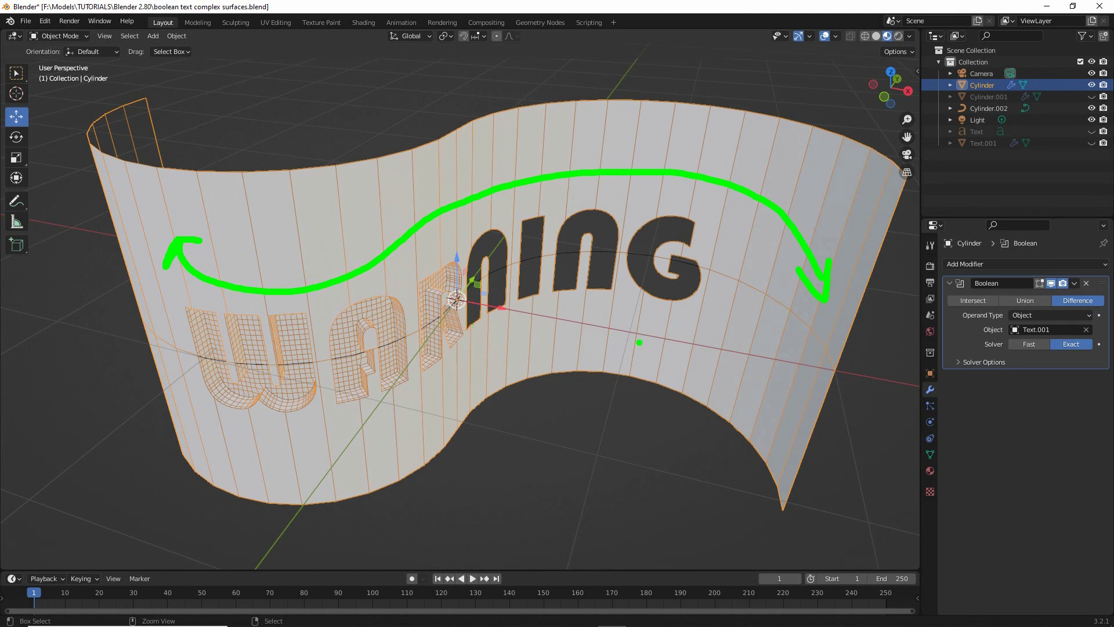
{"action": "mouse_move", "coordinate": [775, 409]}
{"action": "left_mouse_down"}
{"action": "mouse_move", "coordinate": [713, 341]}
{"action": "mouse_move", "coordinate": [600, 330]}
{"action": "mouse_move", "coordinate": [533, 362]}
{"action": "left_mouse_up"}
{"action": "left_click_drag", "start_coordinate": [527, 338], "coordinate": [589, 363]}
{"action": "mouse_move", "coordinate": [751, 392]}
{"action": "left_mouse_down"}
{"action": "mouse_move", "coordinate": [771, 412]}
{"action": "mouse_move", "coordinate": [803, 376]}
{"action": "left_mouse_up"}
{"action": "mouse_move", "coordinate": [439, 391]}
{"action": "left_mouse_down"}
{"action": "mouse_move", "coordinate": [384, 426]}
{"action": "mouse_move", "coordinate": [229, 436]}
{"action": "mouse_move", "coordinate": [201, 394]}
{"action": "mouse_move", "coordinate": [185, 426]}
{"action": "mouse_move", "coordinate": [228, 401]}
{"action": "mouse_move", "coordinate": [451, 390]}
{"action": "mouse_move", "coordinate": [440, 418]}
{"action": "left_mouse_up"}
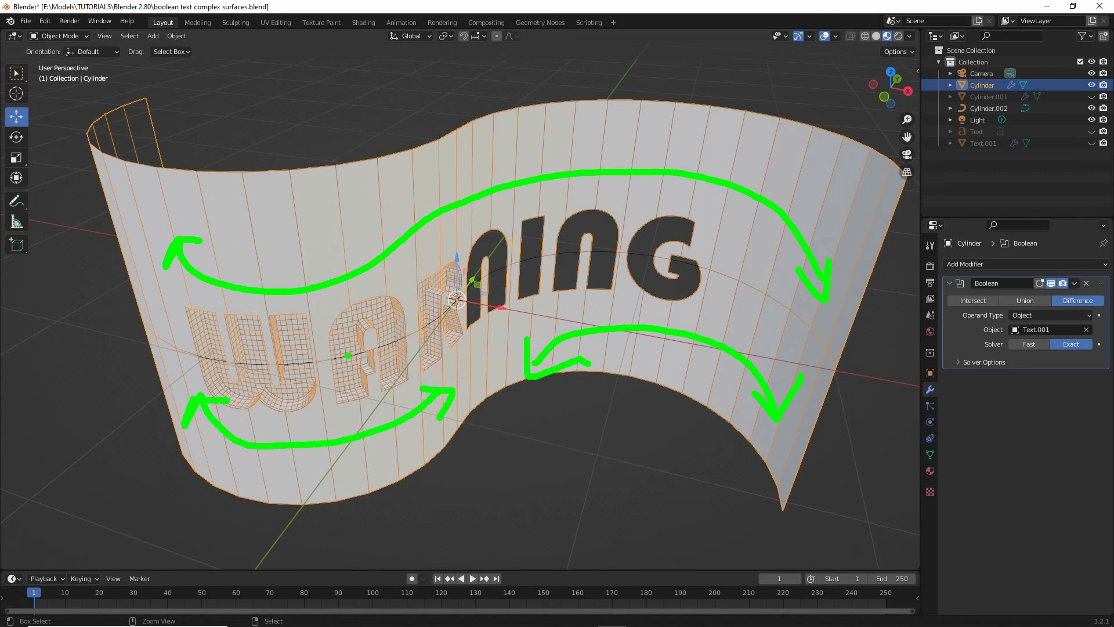
{"action": "mouse_move", "coordinate": [314, 359]}
{"action": "left_mouse_down"}
{"action": "mouse_move", "coordinate": [363, 366]}
{"action": "mouse_move", "coordinate": [447, 295]}
{"action": "mouse_move", "coordinate": [566, 246]}
{"action": "mouse_move", "coordinate": [655, 277]}
{"action": "mouse_move", "coordinate": [626, 273]}
{"action": "mouse_move", "coordinate": [669, 265]}
{"action": "mouse_move", "coordinate": [690, 287]}
{"action": "left_mouse_up"}
{"action": "left_click_drag", "start_coordinate": [666, 265], "coordinate": [690, 287]}
{"action": "left_click_drag", "start_coordinate": [329, 346], "coordinate": [302, 373]}
{"action": "left_click_drag", "start_coordinate": [302, 373], "coordinate": [342, 375]}
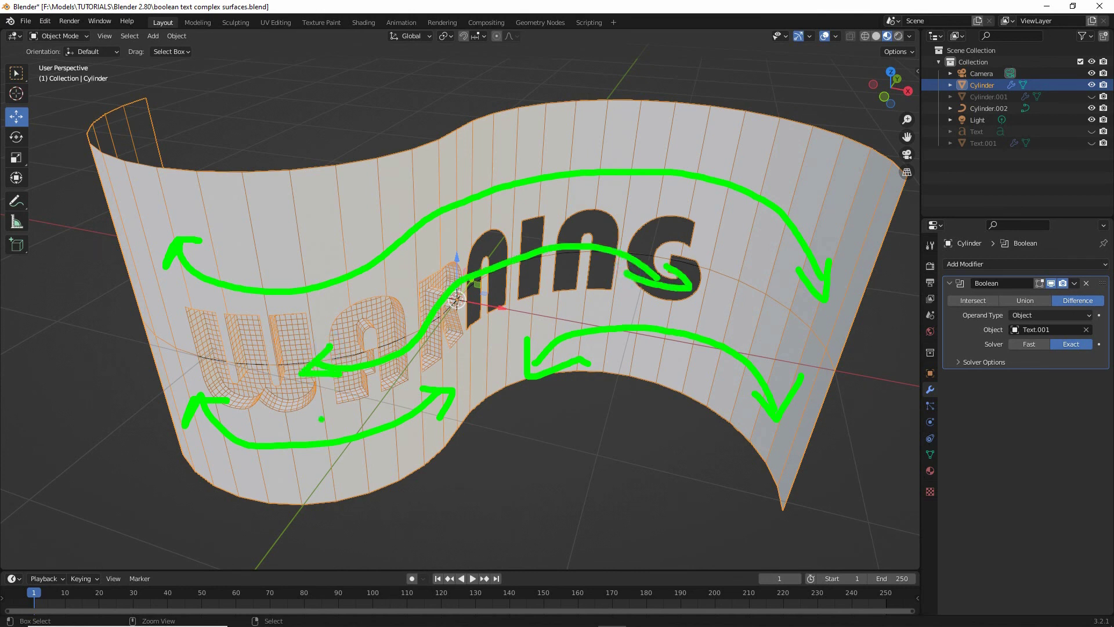
{"action": "key", "text": "Escape"}
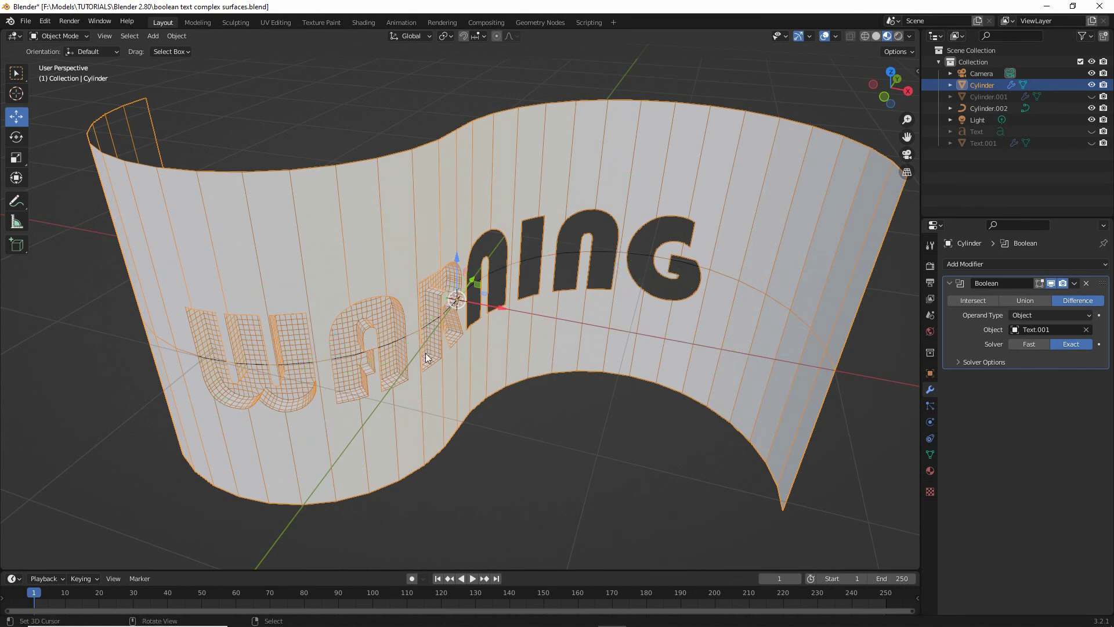
Step: Switch the surface's Boolean modifier solver from Exact to Fast
{"action": "middle_click_drag", "start_coordinate": [430, 344], "coordinate": [413, 370]}
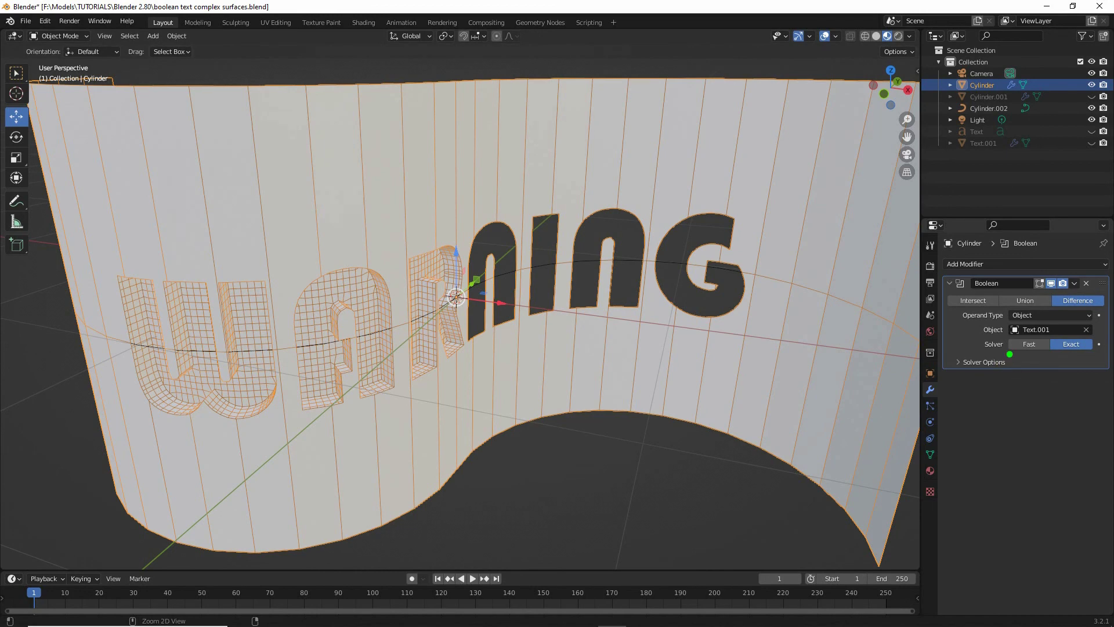
{"action": "left_click_drag", "start_coordinate": [1010, 354], "coordinate": [1055, 359]}
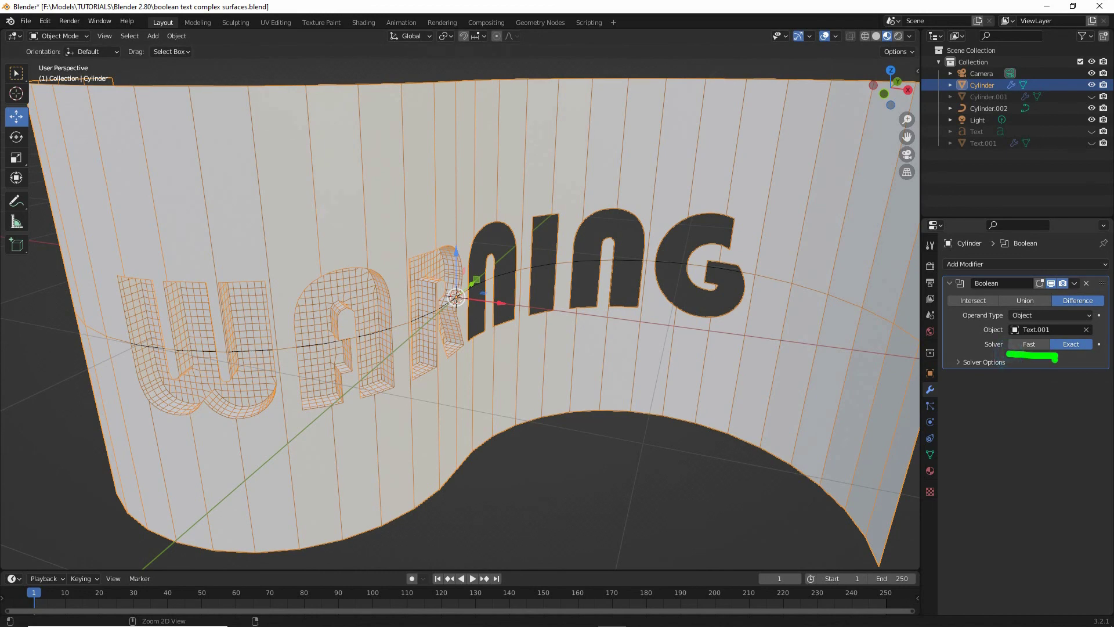
{"action": "left_click", "coordinate": [1030, 343]}
Step: Inspect the Fast-solver cut from several angles, marking the WARNING letters with annotation arrows, then clearing them
{"action": "middle_click_drag", "start_coordinate": [497, 388], "coordinate": [430, 313]}
{"action": "mouse_move", "coordinate": [421, 267]}
{"action": "left_mouse_down"}
{"action": "mouse_move", "coordinate": [266, 338]}
{"action": "mouse_move", "coordinate": [184, 283]}
{"action": "mouse_move", "coordinate": [217, 278]}
{"action": "left_mouse_up"}
{"action": "left_click_drag", "start_coordinate": [404, 265], "coordinate": [457, 271]}
{"action": "mouse_move", "coordinate": [574, 257]}
{"action": "left_mouse_down"}
{"action": "mouse_move", "coordinate": [841, 325]}
{"action": "mouse_move", "coordinate": [856, 310]}
{"action": "left_mouse_up"}
{"action": "left_click", "coordinate": [600, 241]}
{"action": "left_click_drag", "start_coordinate": [600, 242], "coordinate": [617, 270]}
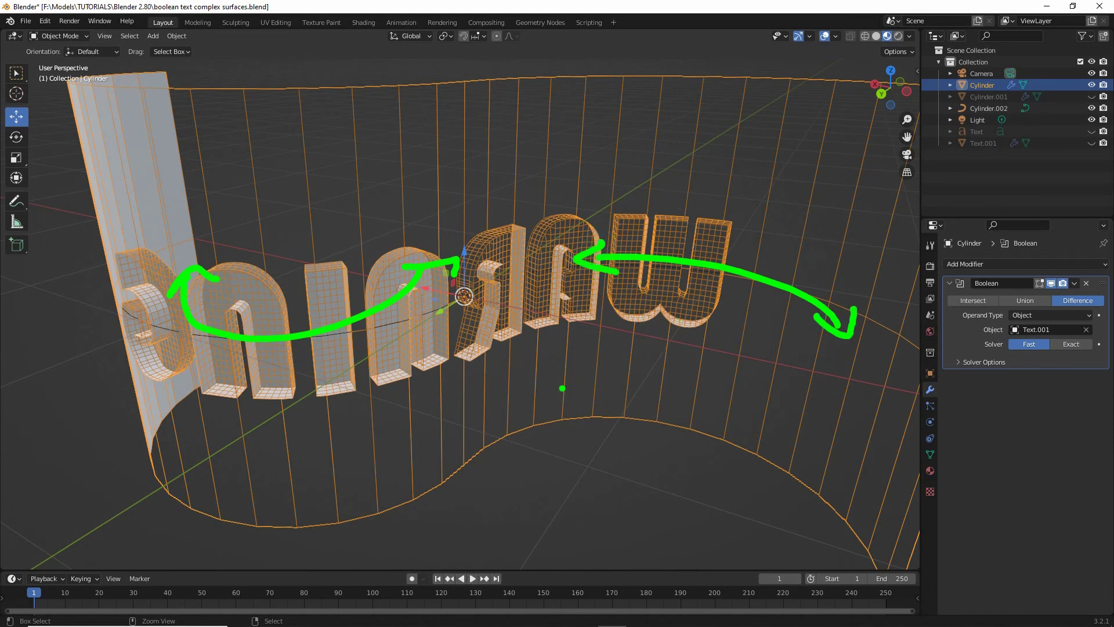
{"action": "key", "text": "Escape"}
{"action": "middle_click_drag", "start_coordinate": [280, 393], "coordinate": [392, 408]}
Step: Unhide the Text.001 lettering in the outliner and select it in the viewport
{"action": "scroll", "coordinate": [392, 407], "scroll_direction": "down", "scroll_amount": 4}
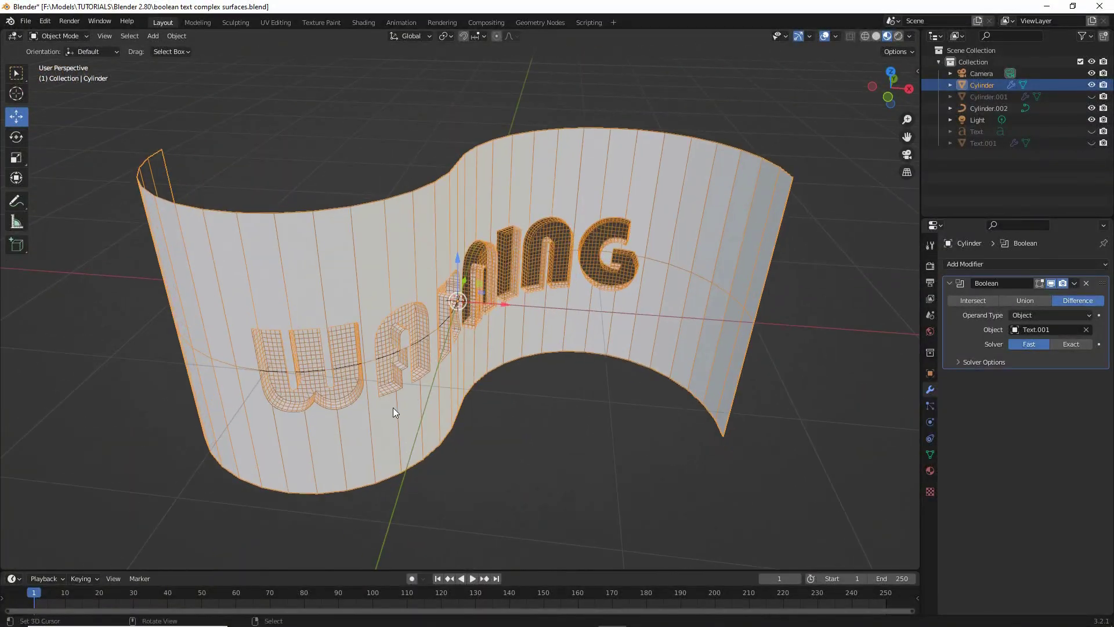
{"action": "left_click", "coordinate": [985, 142]}
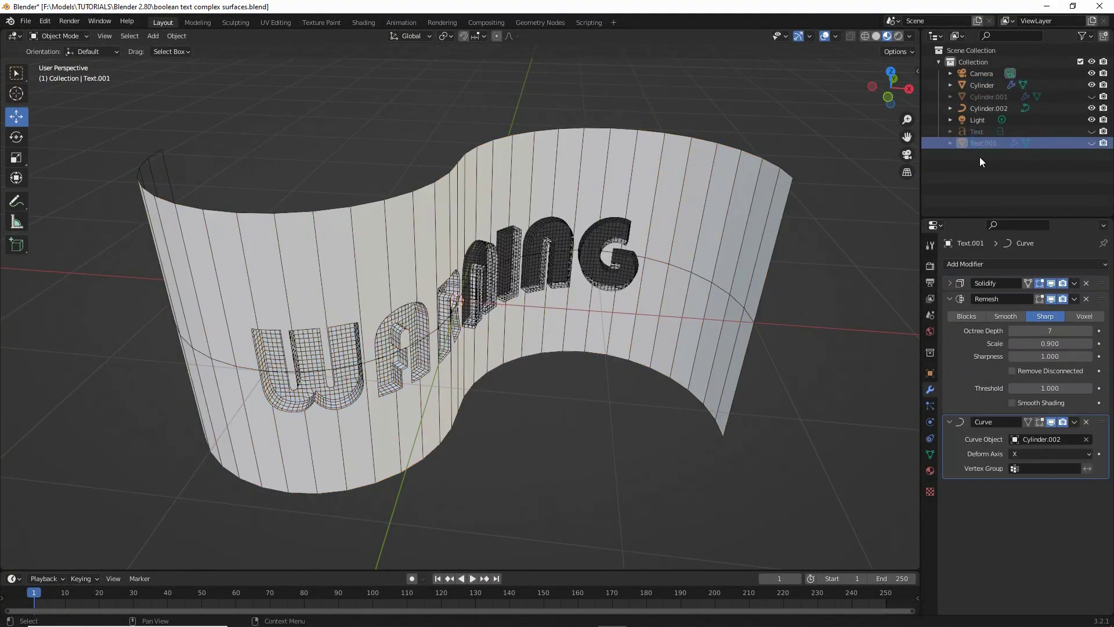
{"action": "scroll", "coordinate": [703, 350], "scroll_direction": "down", "scroll_amount": 3}
{"action": "left_click", "coordinate": [1092, 143]}
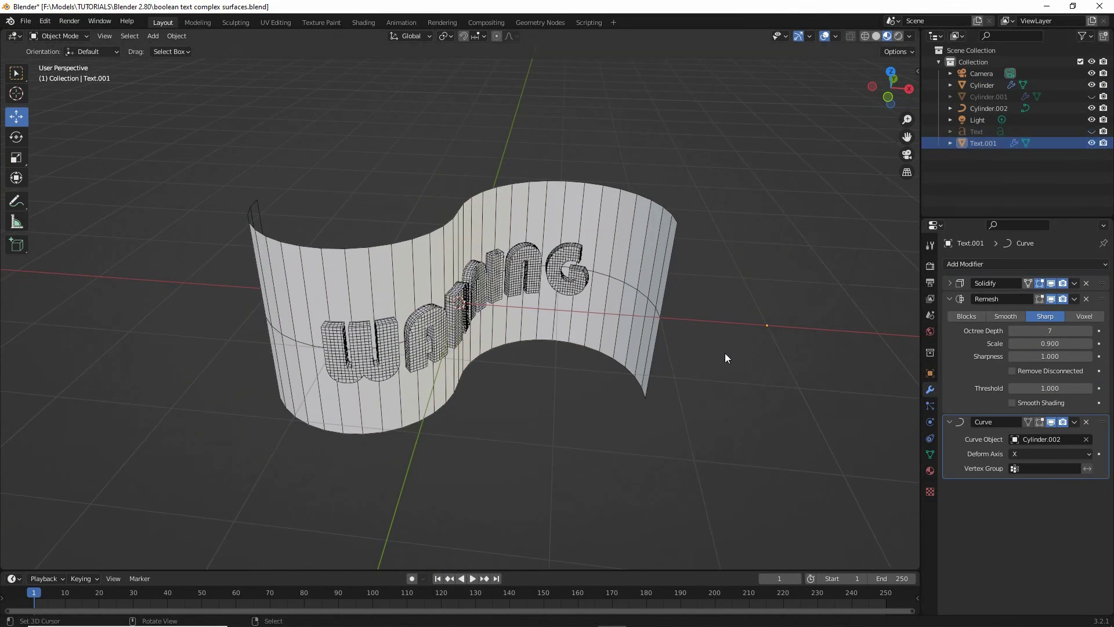
{"action": "left_click", "coordinate": [514, 274]}
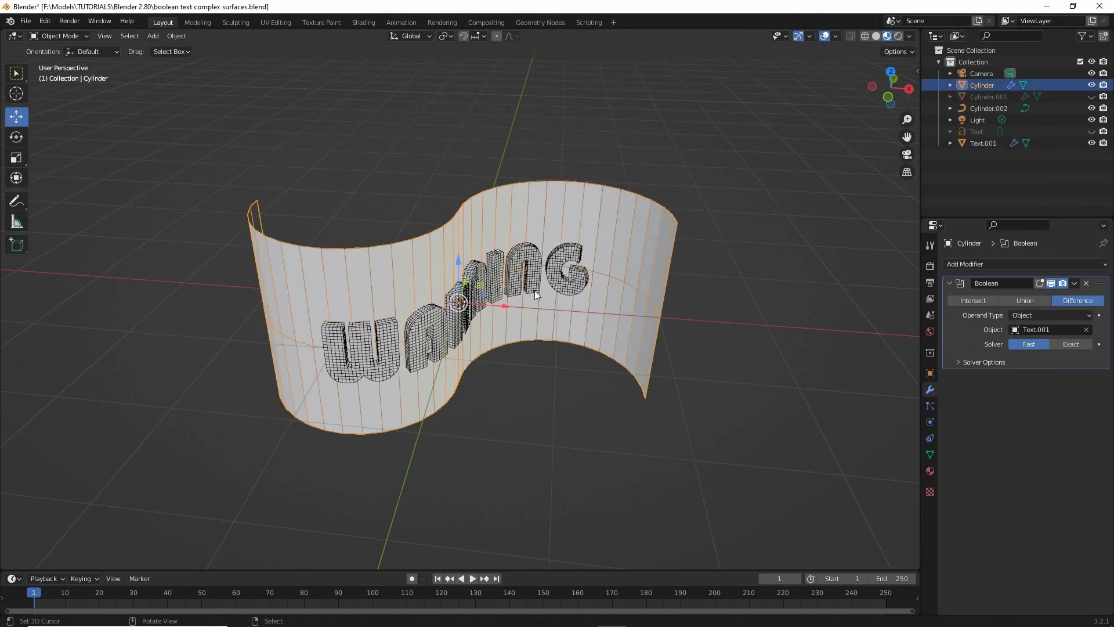
{"action": "left_click", "coordinate": [534, 290]}
Step: Set Text.001's Viewport Display to show as Bounds
{"action": "left_click", "coordinate": [930, 373]}
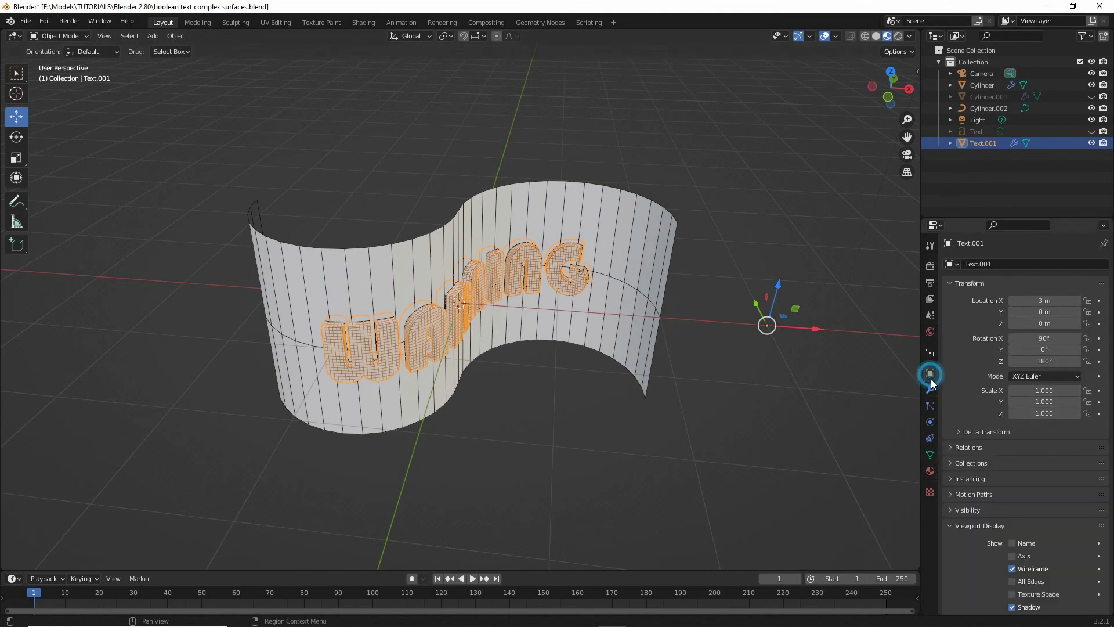
{"action": "scroll", "coordinate": [948, 498], "scroll_direction": "down", "scroll_amount": 3}
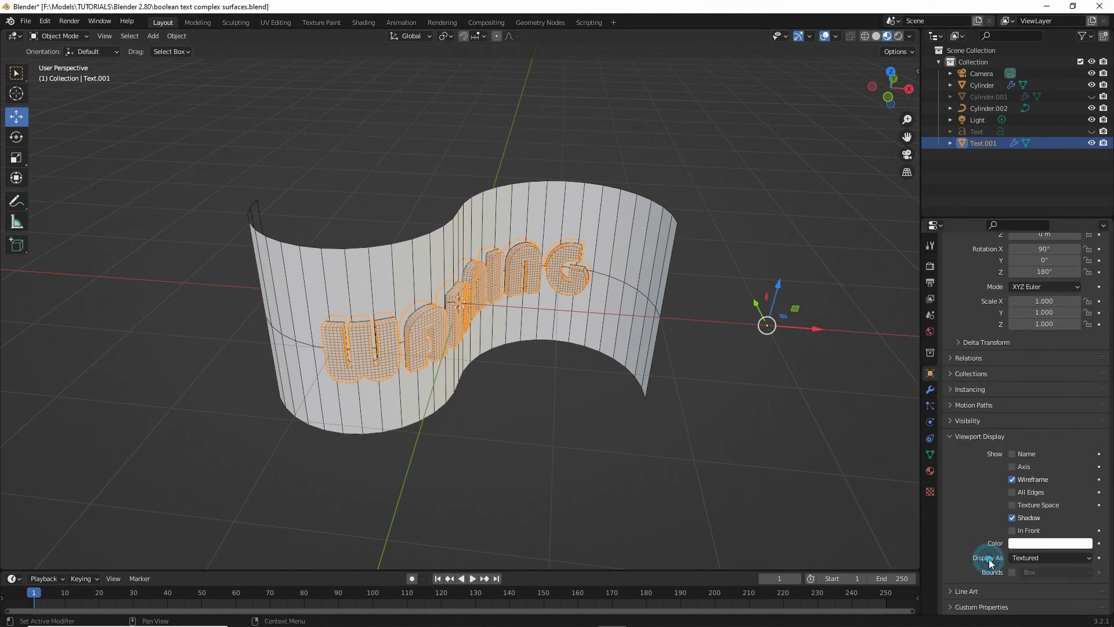
{"action": "left_click", "coordinate": [1022, 557]}
{"action": "left_click", "coordinate": [1024, 545]}
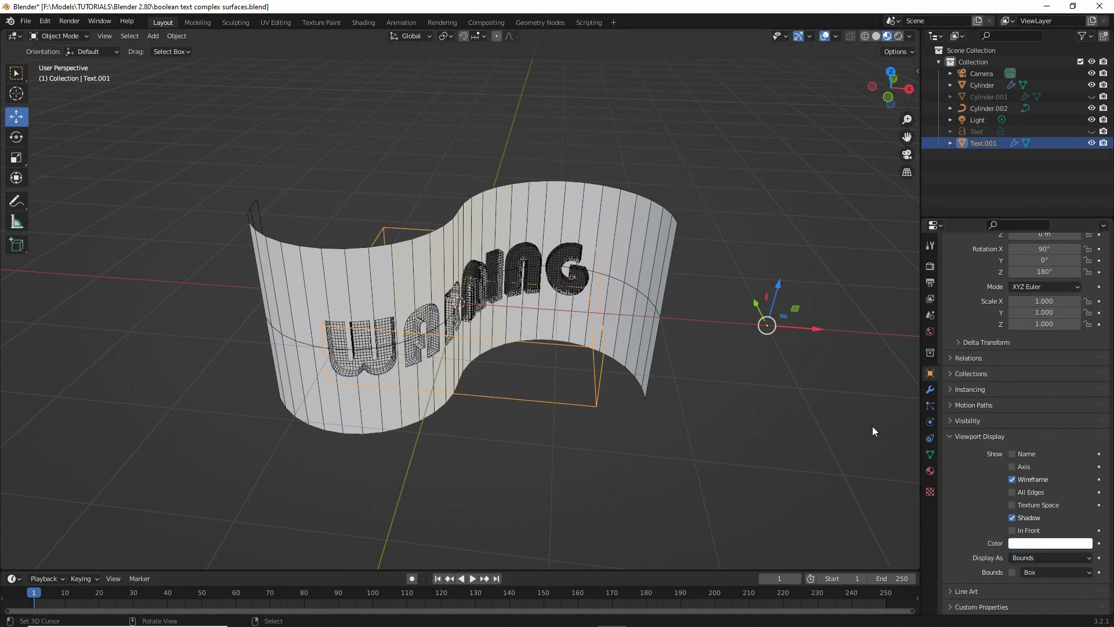
Step: Slide Text.001 about 0.079 m along X so the WARNING engraving shifts around the surface
{"action": "left_click_drag", "start_coordinate": [813, 327], "coordinate": [772, 326]}
{"action": "scroll", "coordinate": [772, 326], "scroll_direction": "up", "scroll_amount": 4}
{"action": "scroll", "coordinate": [692, 346], "scroll_direction": "up", "scroll_amount": 3}
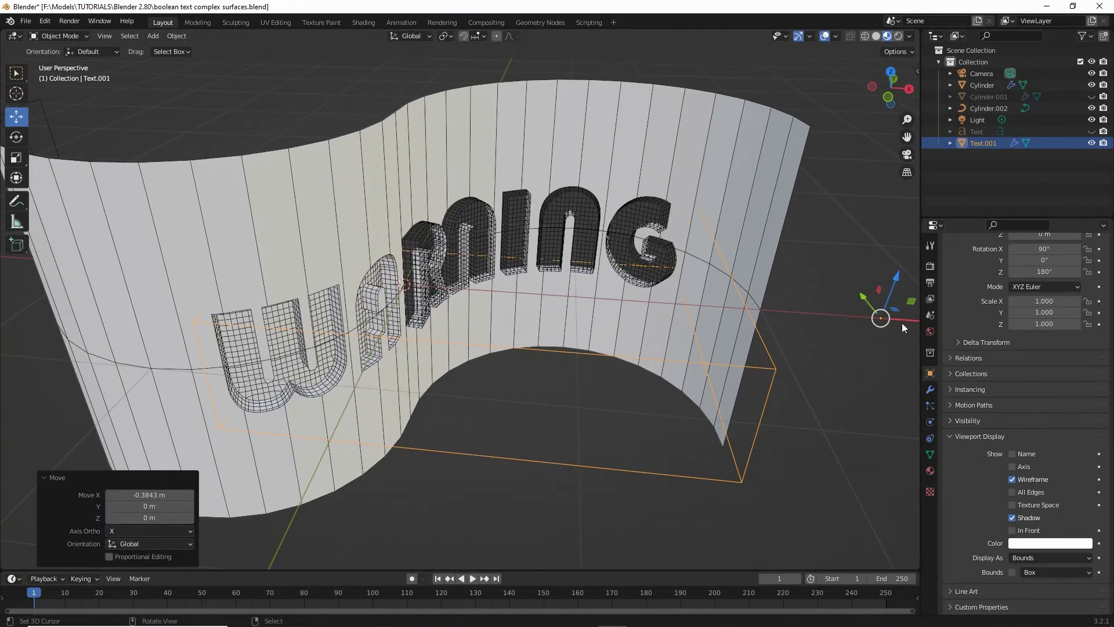
{"action": "left_click_drag", "start_coordinate": [904, 321], "coordinate": [12, 328]}
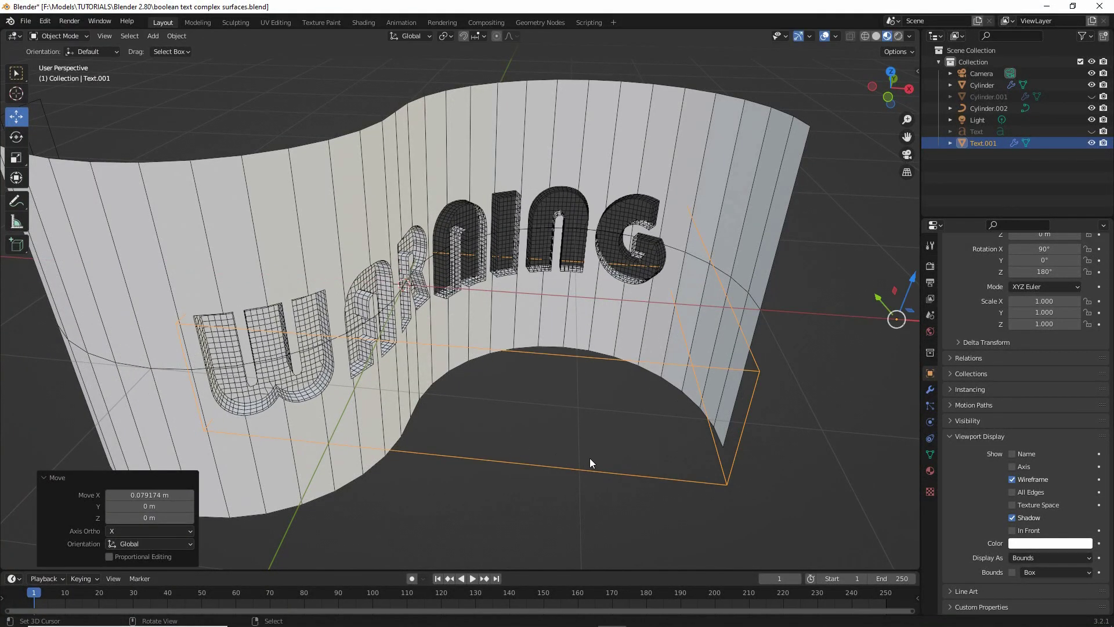